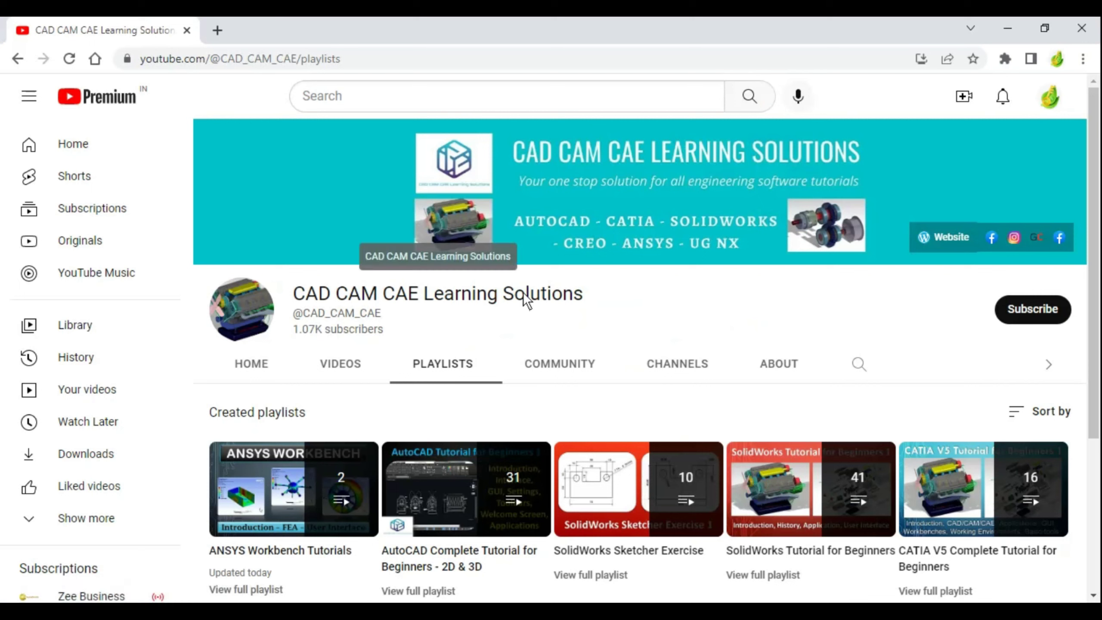
# - Subscribe to the CAD CAM CAE Learning Solutions channel on its YouTube page
pyautogui.click(1031, 310)
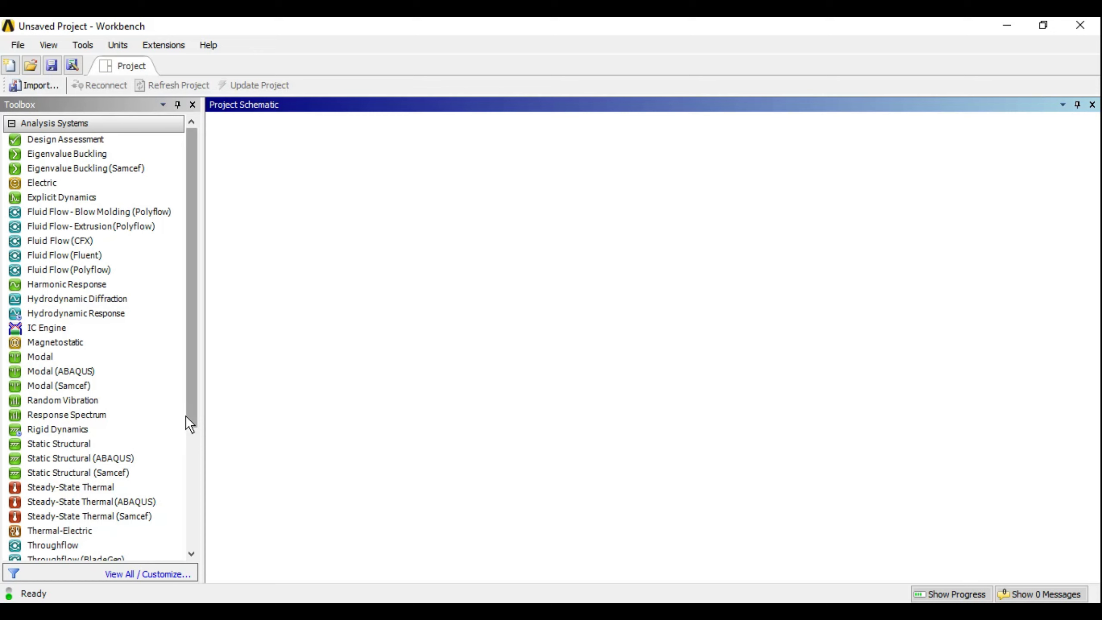
# - Add a Steady-State Thermal analysis system to the Project Schematic
pyautogui.moveTo(197, 407); pyautogui.dragTo(196, 439)
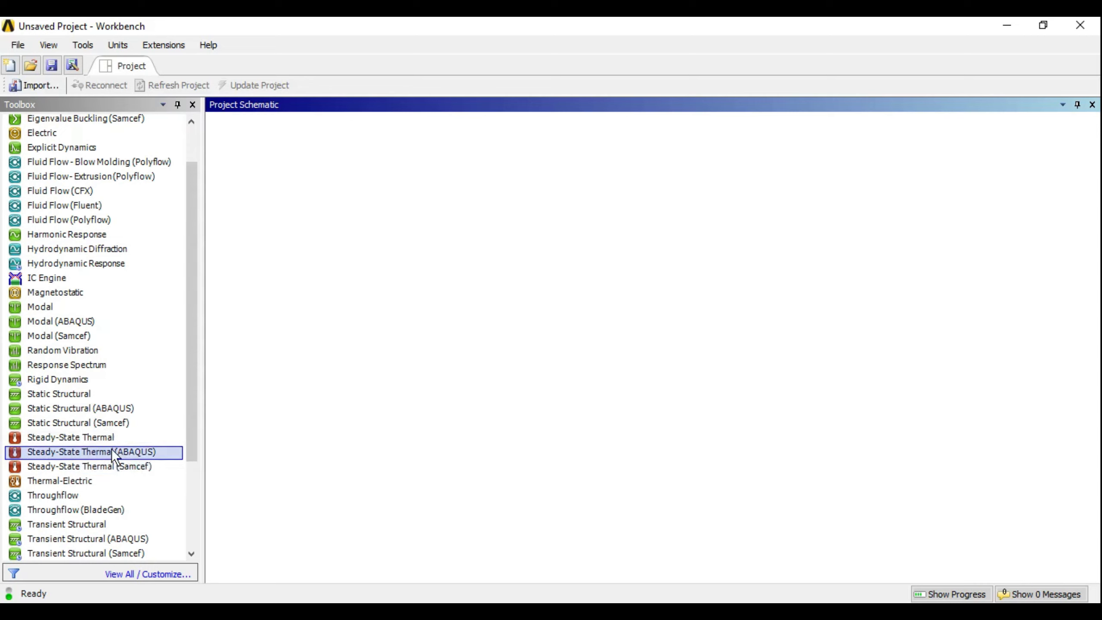
pyautogui.moveTo(86, 439); pyautogui.dragTo(284, 201)
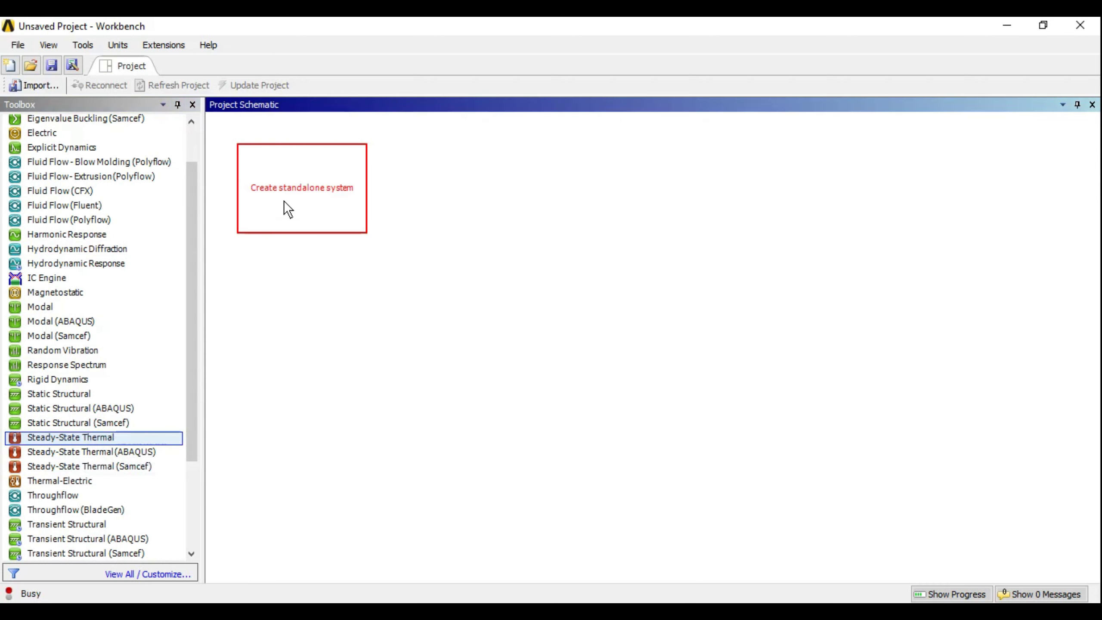
pyautogui.click(442, 357)
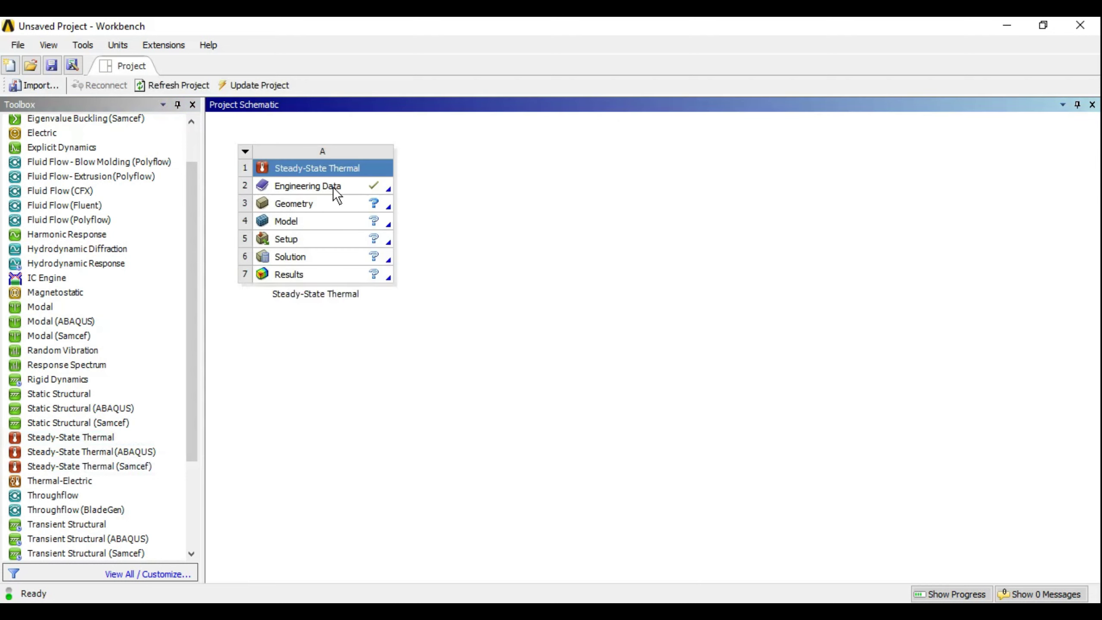
# - Create new geometry for the system's Geometry cell in DesignModeler
pyautogui.click(332, 186)
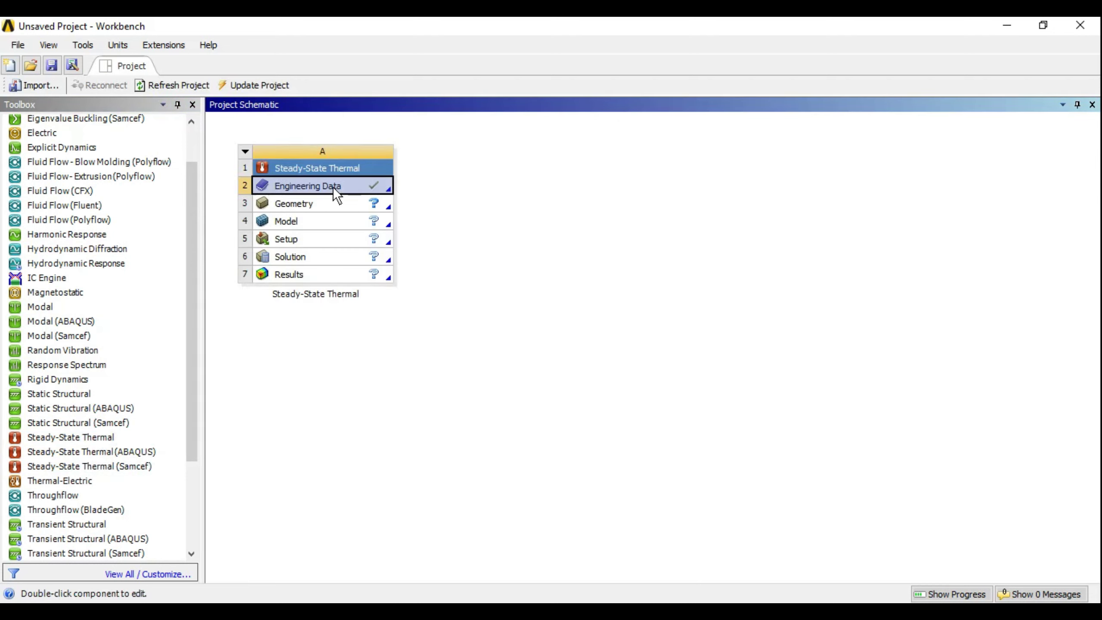
pyautogui.click(332, 204)
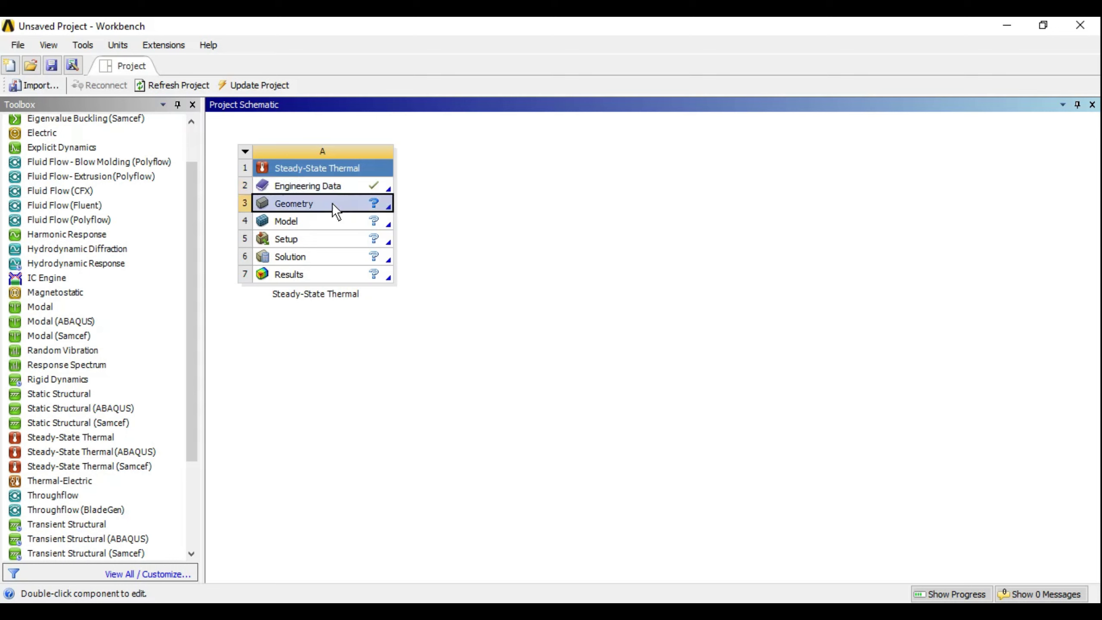
pyautogui.rightClick(332, 208)
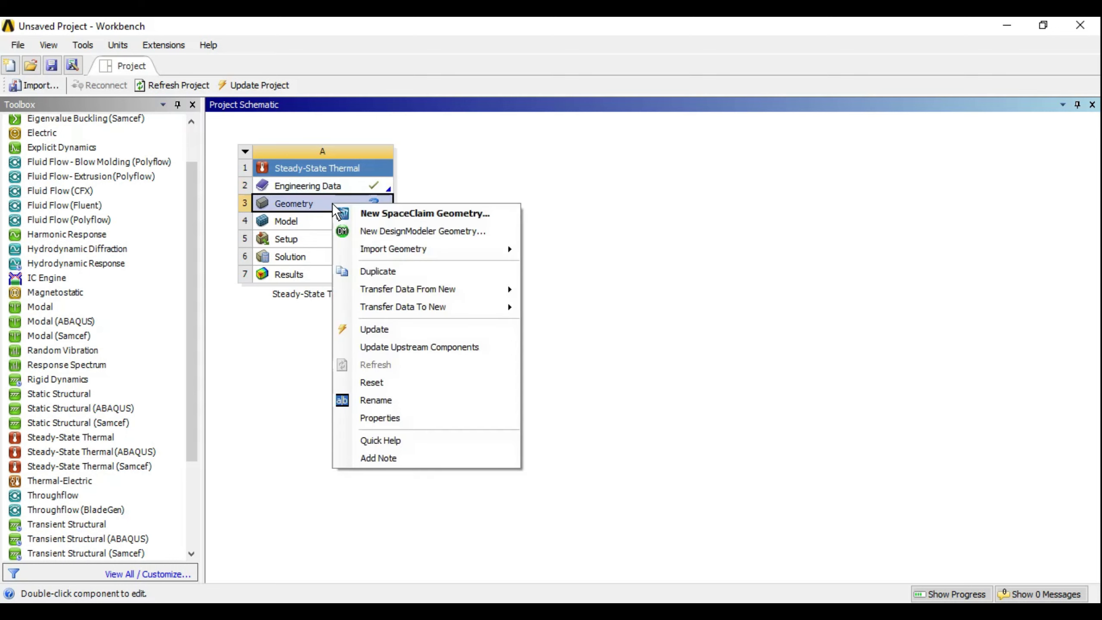
pyautogui.click(427, 240)
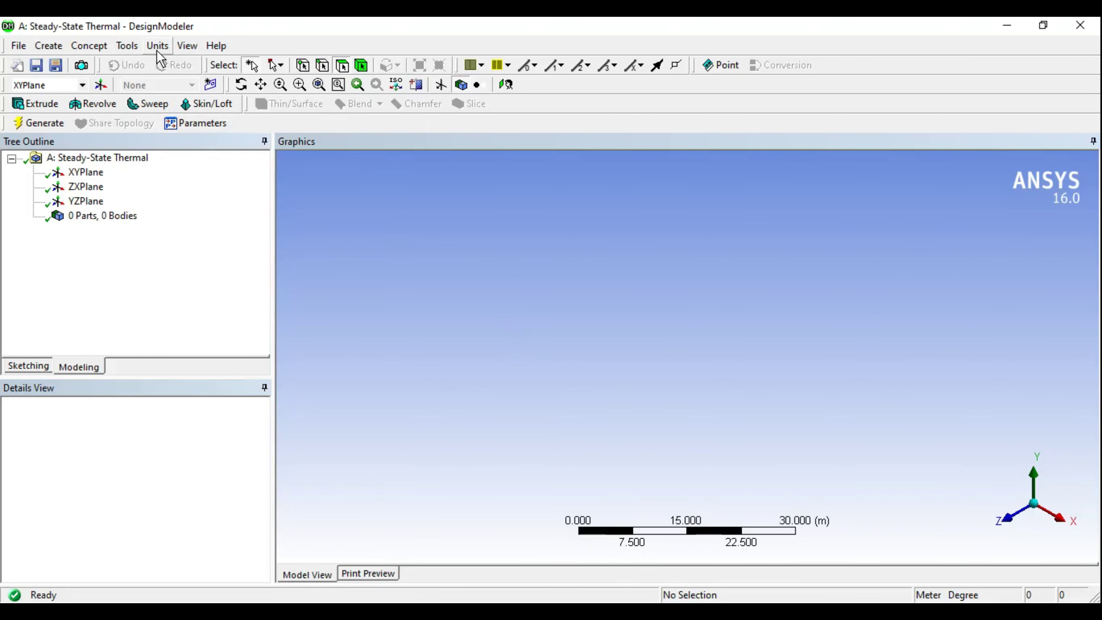
# - Set model units to millimetres and look straight at the XYPlane
pyautogui.click(157, 46)
pyautogui.click(184, 98)
pyautogui.click(86, 172)
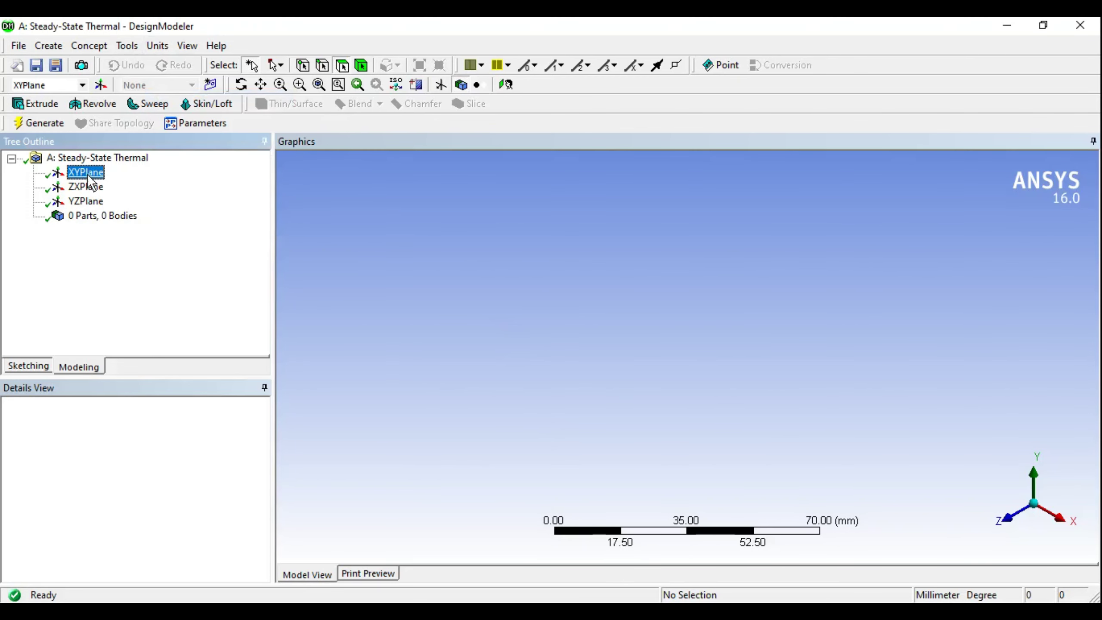
pyautogui.rightClick(90, 176)
pyautogui.click(117, 184)
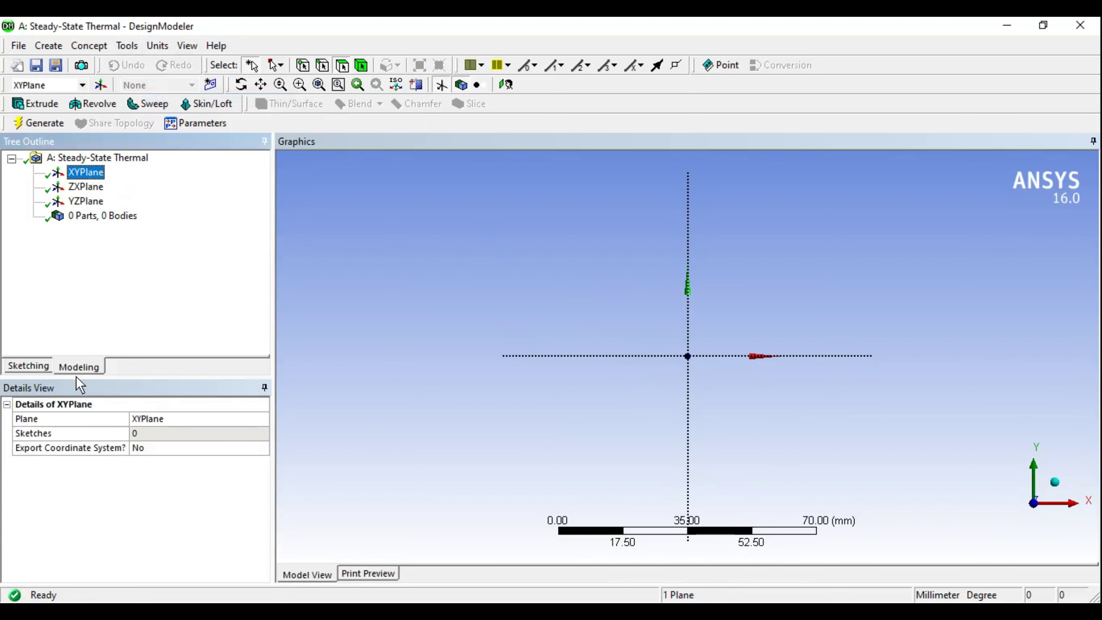
# - Sketch a rectangle spanning the origin on the XYPlane
pyautogui.click(28, 366)
pyautogui.click(43, 251)
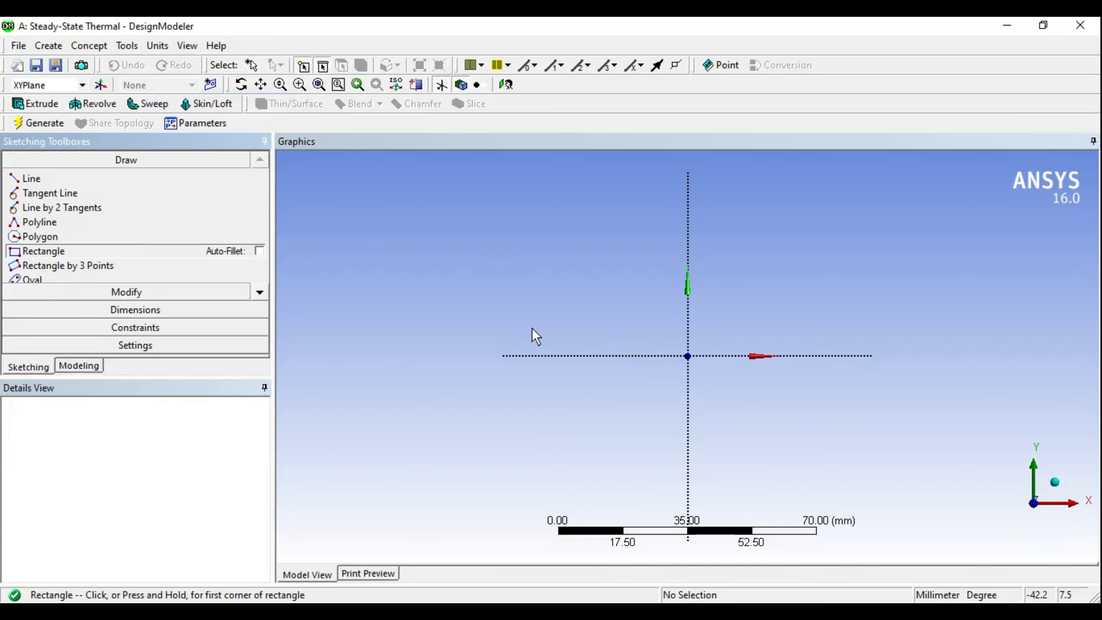
pyautogui.click(524, 223)
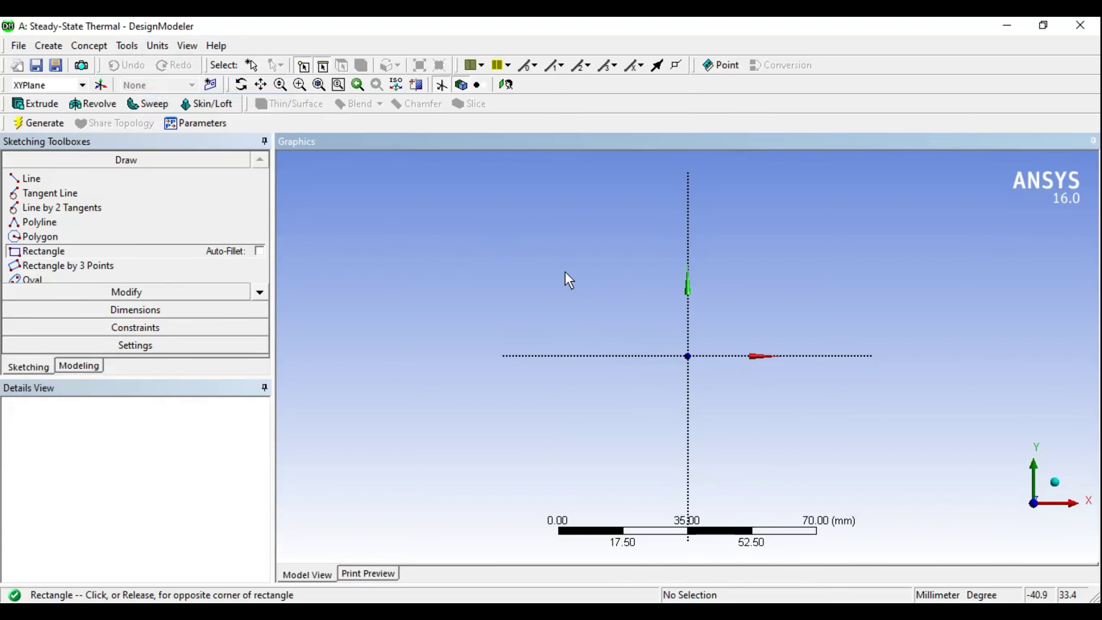
pyautogui.click(844, 461)
# - Add width dimension H1 and height dimension V2 to the rectangle
pyautogui.click(112, 309)
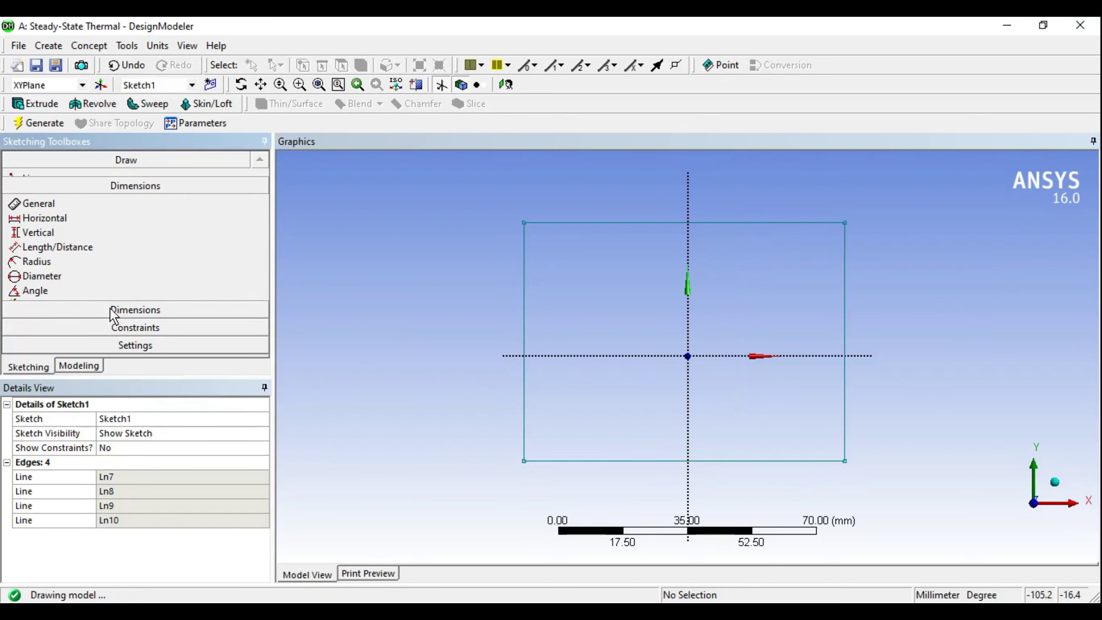
pyautogui.click(659, 223)
pyautogui.click(624, 199)
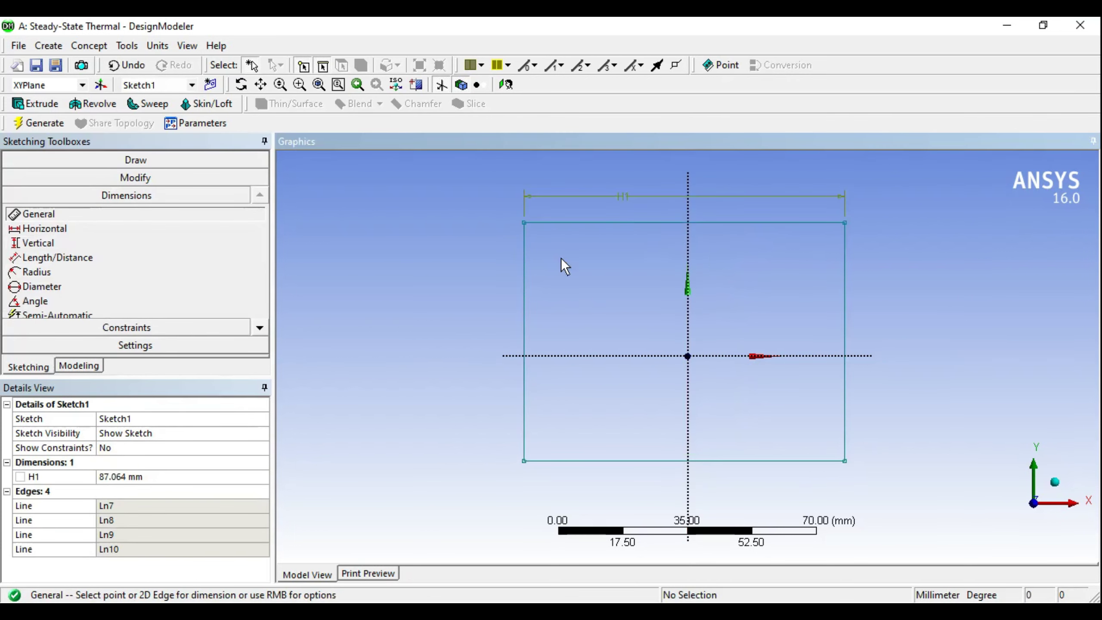
pyautogui.click(524, 245)
pyautogui.click(500, 260)
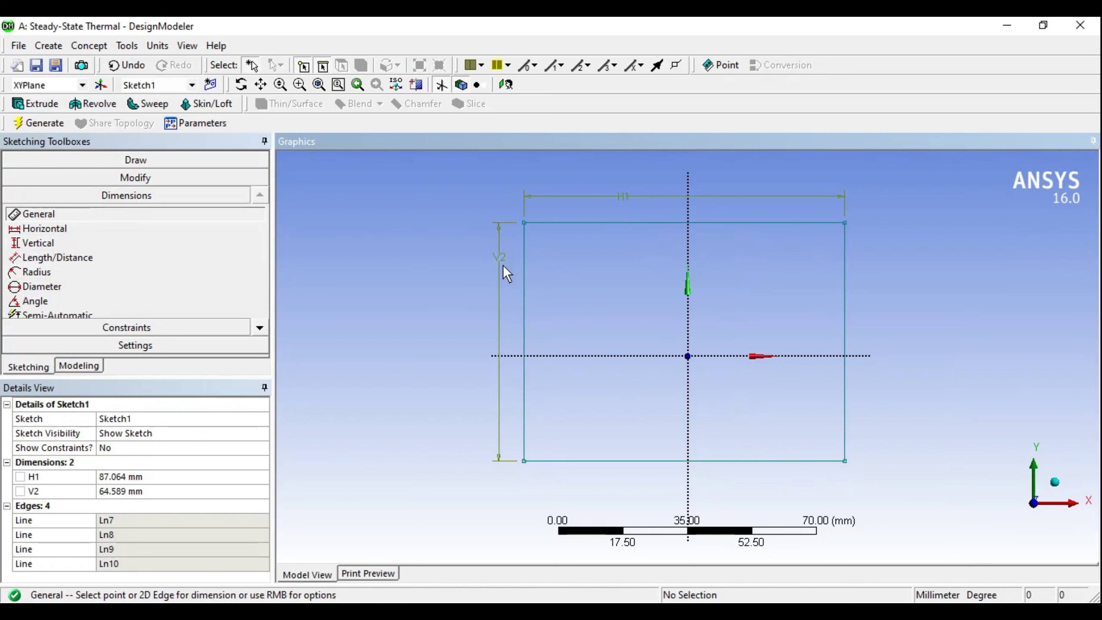
# - Add offset dimensions H3 from the Y-axis and V4 from the X-axis
pyautogui.click(44, 228)
pyautogui.click(689, 306)
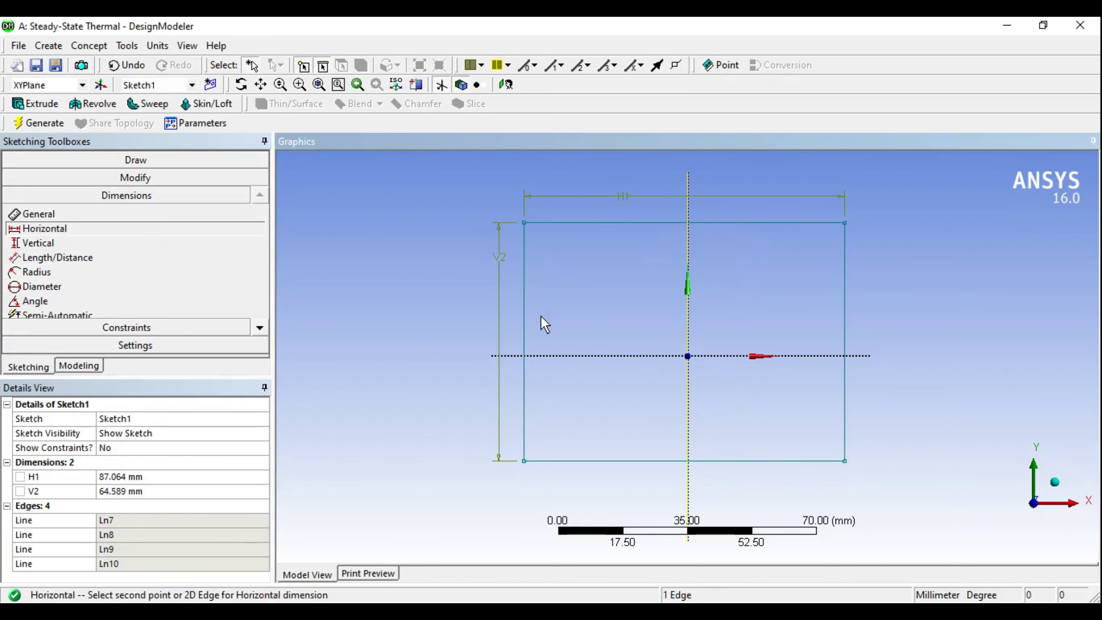
pyautogui.click(525, 297)
pyautogui.click(640, 281)
pyautogui.click(62, 241)
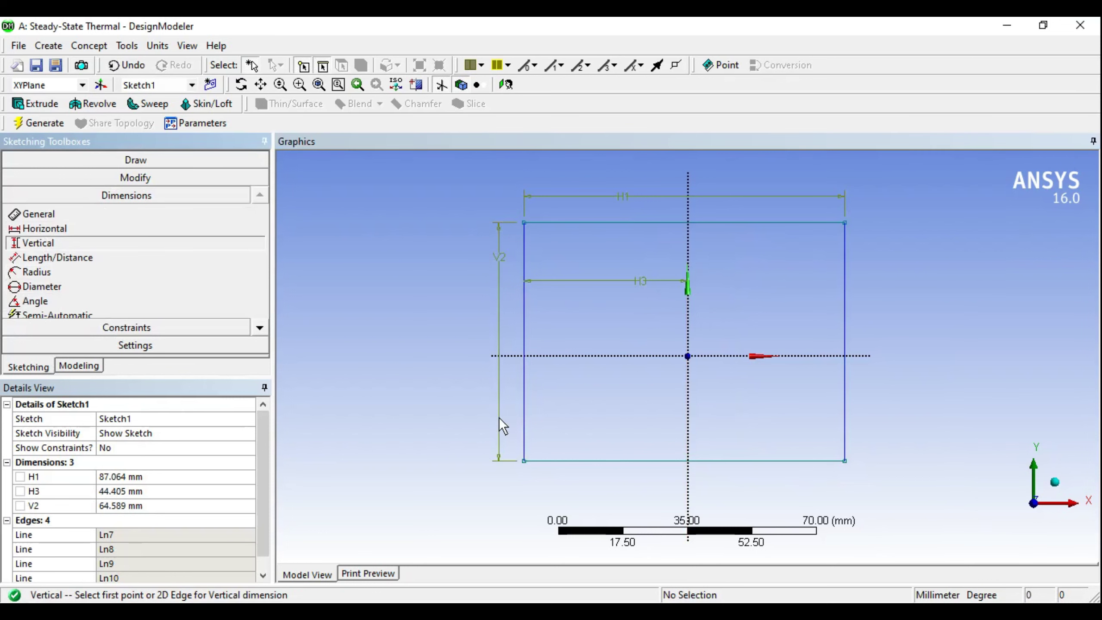
pyautogui.click(564, 356)
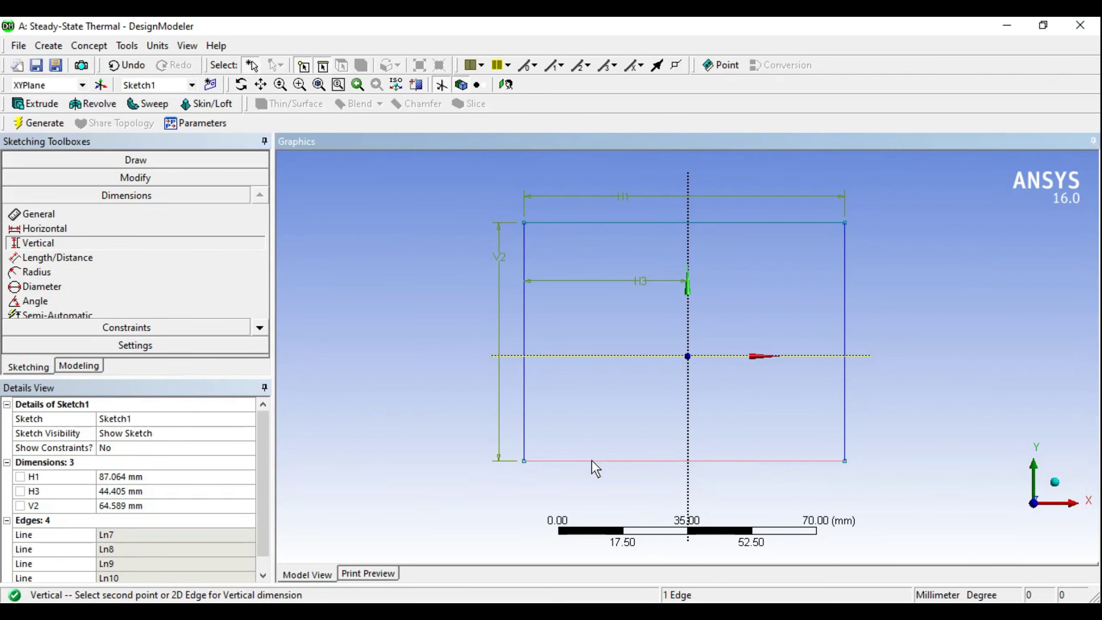
pyautogui.click(591, 460)
pyautogui.click(590, 420)
# - Set H1 to 100 mm and H3 to 50 mm
pyautogui.click(143, 476)
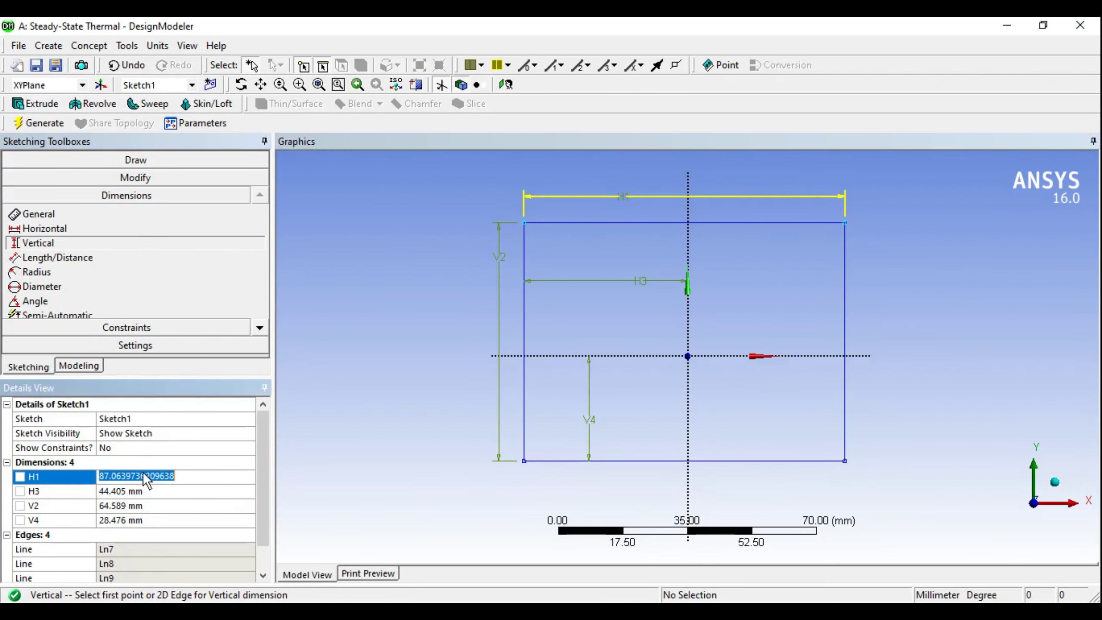
pyautogui.write('100')
pyautogui.press('Return')
pyautogui.click(114, 492)
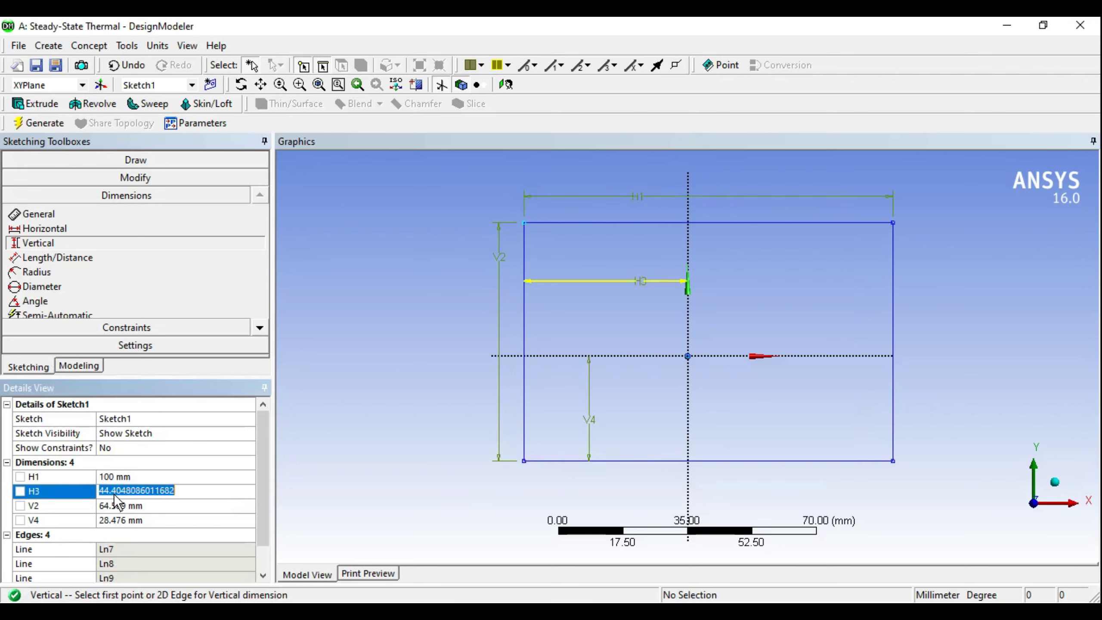
pyautogui.write('50')
pyautogui.press('Return')
# - Set V2 to 80 mm and V4 to 40 mm
pyautogui.click(126, 506)
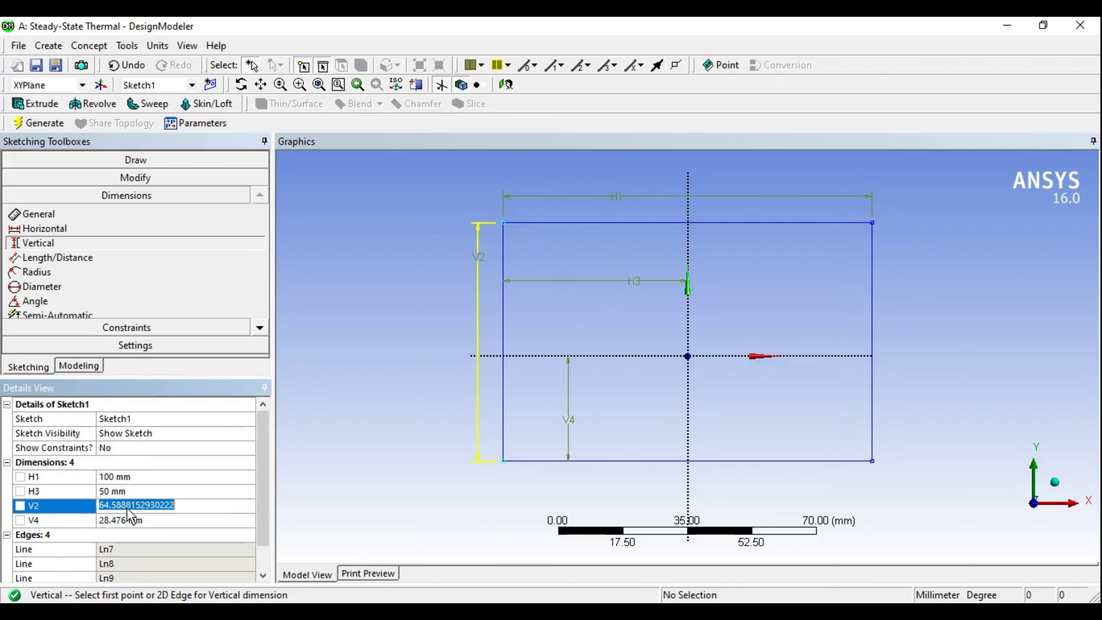
pyautogui.write('80')
pyautogui.press('Return')
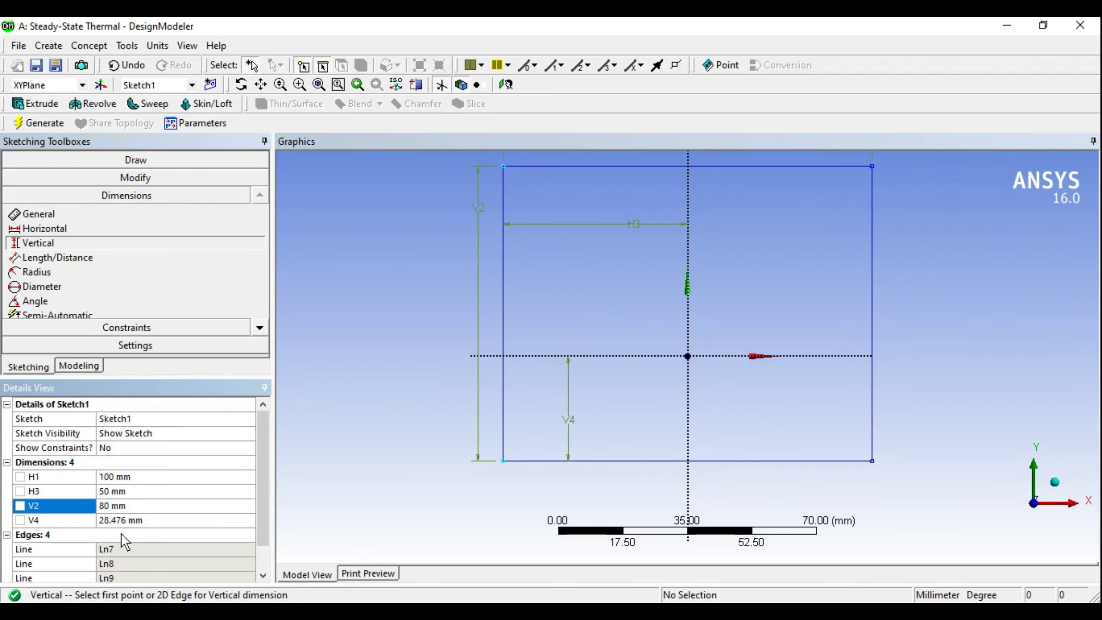
pyautogui.click(116, 519)
pyautogui.write('40')
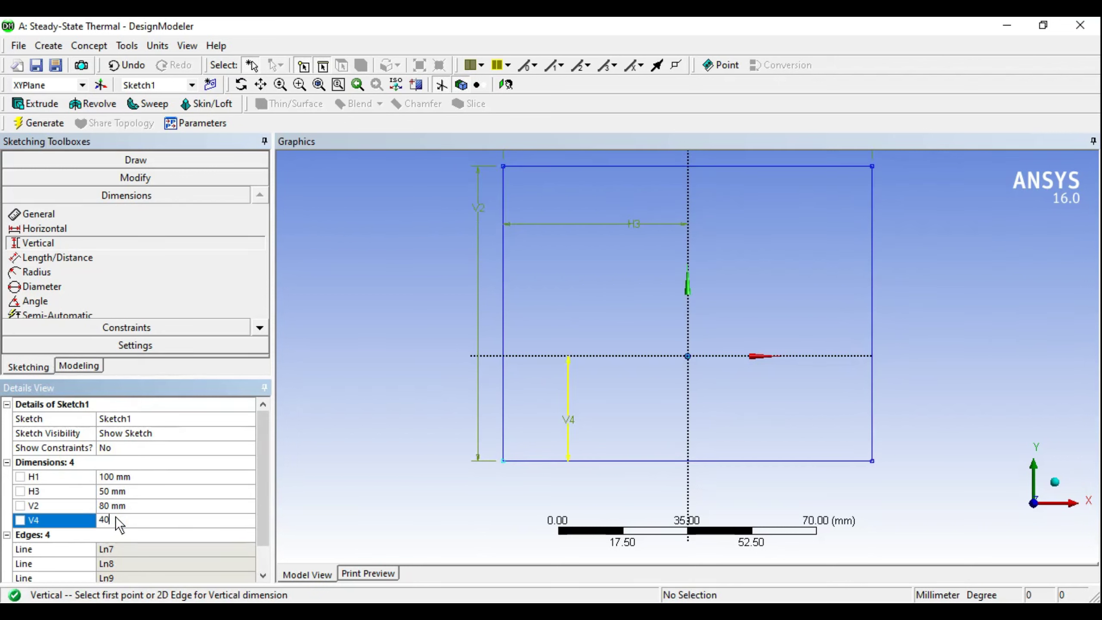
pyautogui.press('Return')
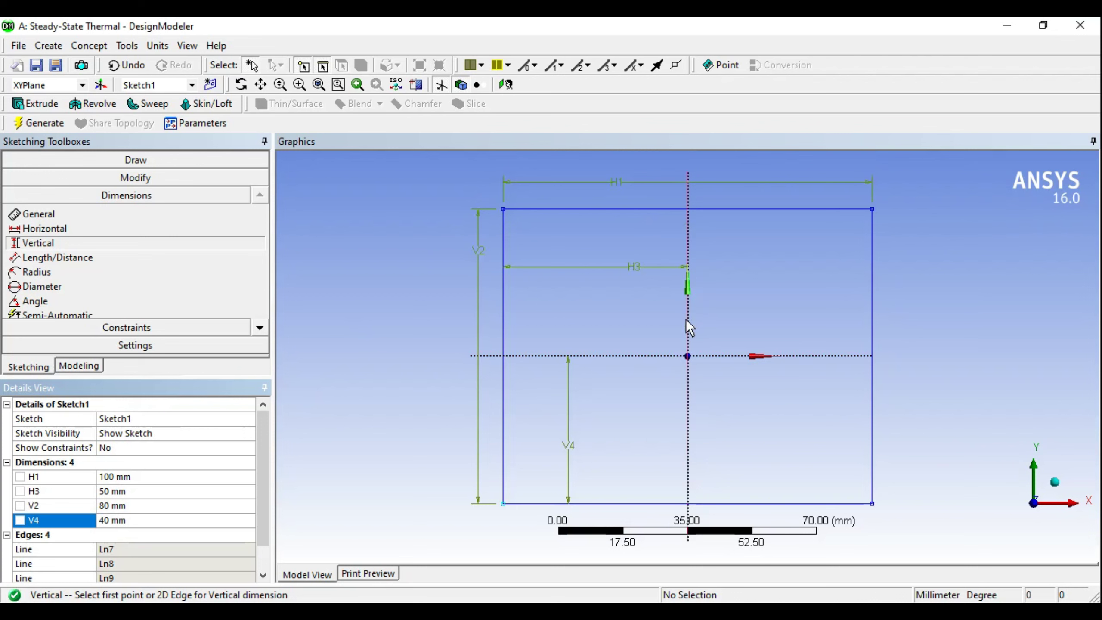
pyautogui.click(79, 365)
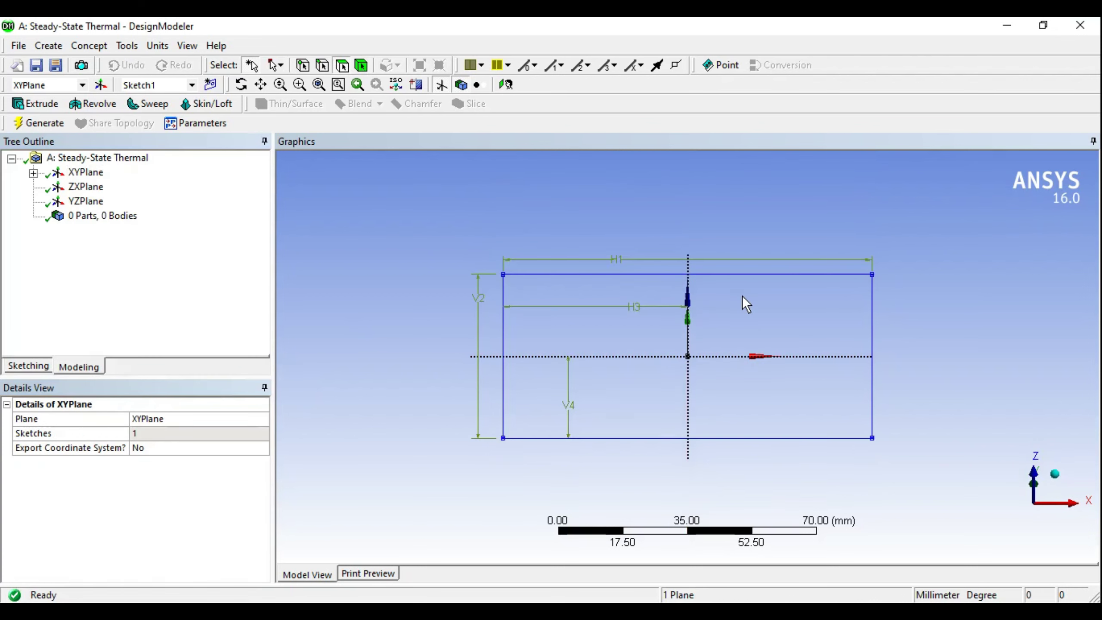
# - Set up Extrude1 on Sketch1 with 10 mm depth in the reversed direction
pyautogui.moveTo(746, 303); pyautogui.dragTo(442, 294, button='middle')
pyautogui.click(34, 173)
pyautogui.click(81, 187)
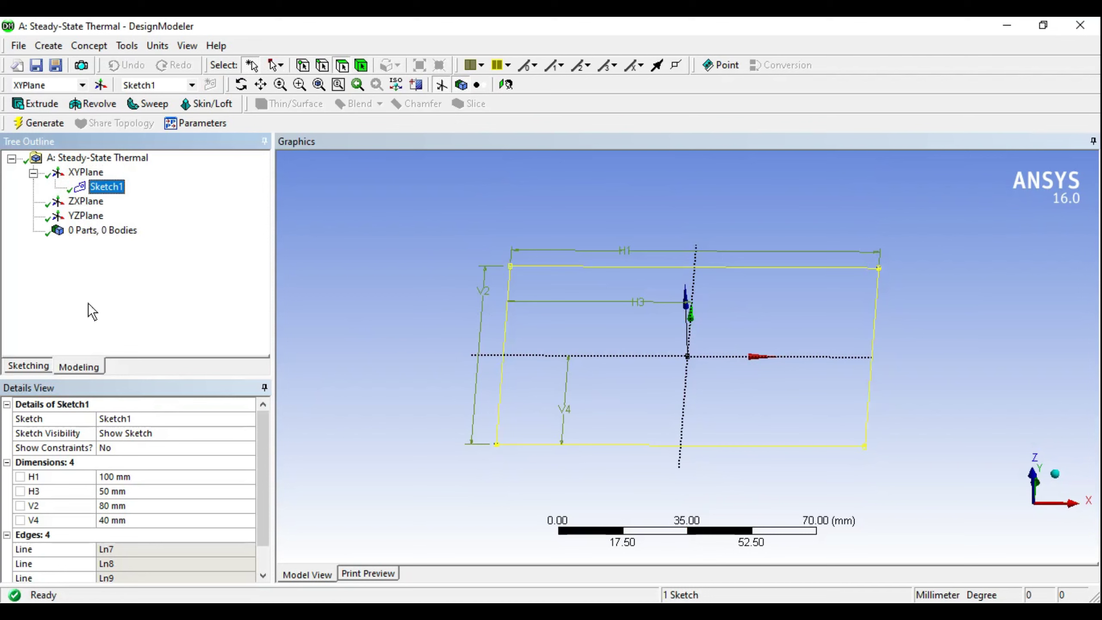
pyautogui.click(36, 103)
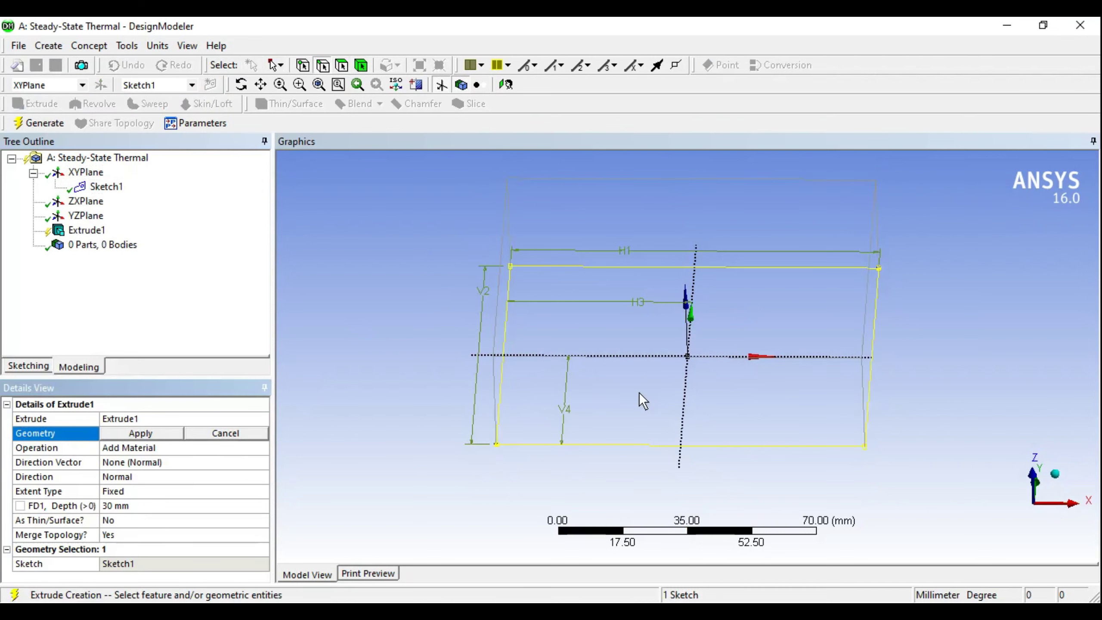
pyautogui.click(122, 433)
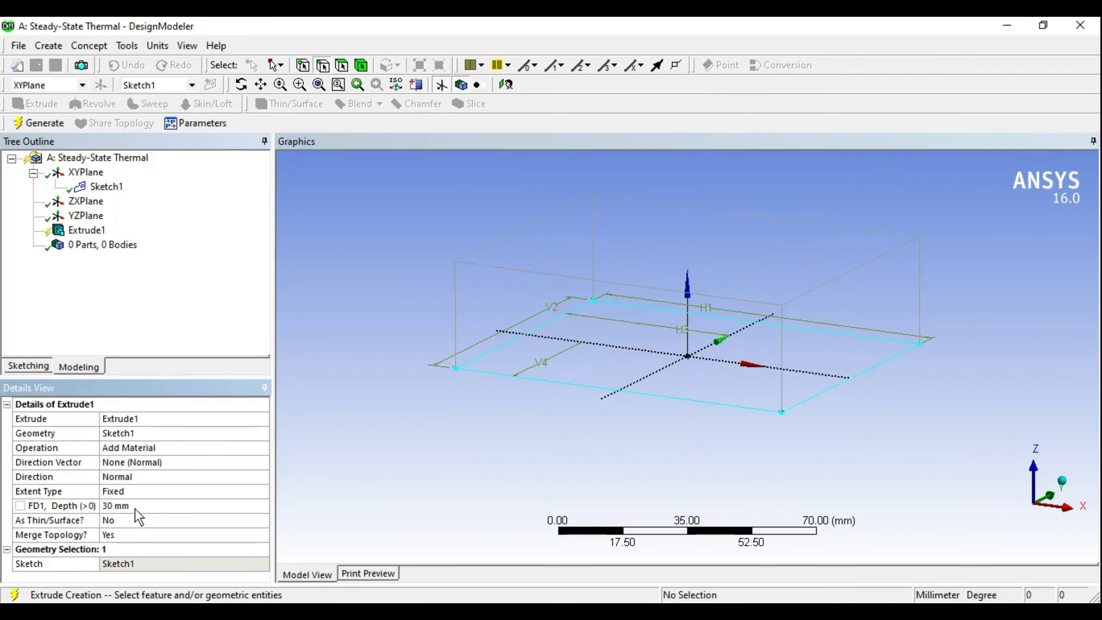
pyautogui.click(133, 508)
pyautogui.write('10')
pyautogui.press('Return')
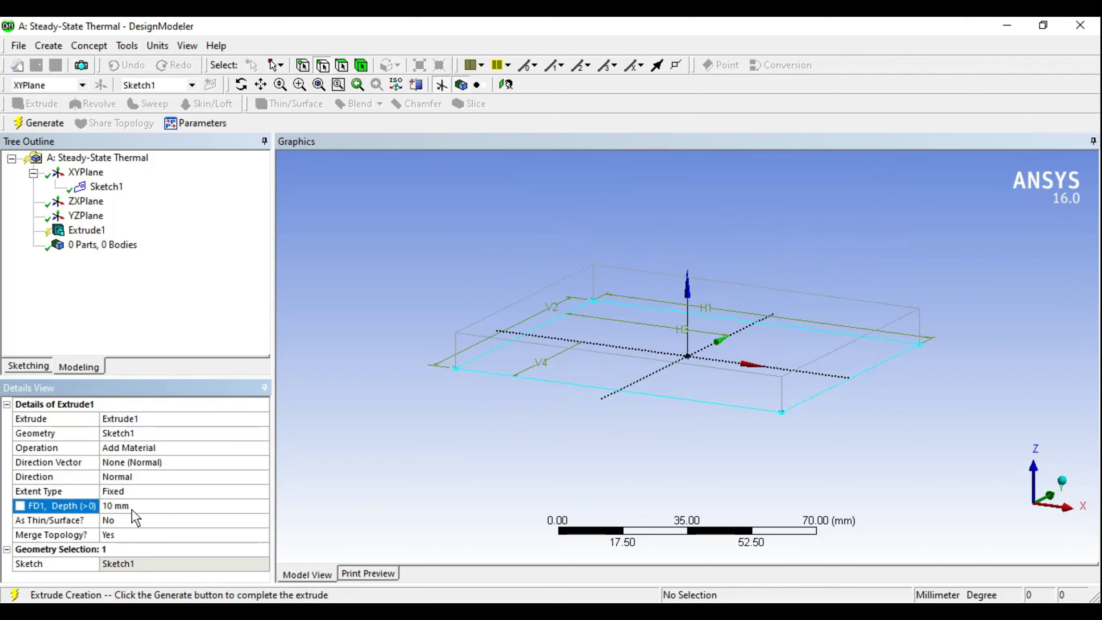
pyautogui.click(182, 477)
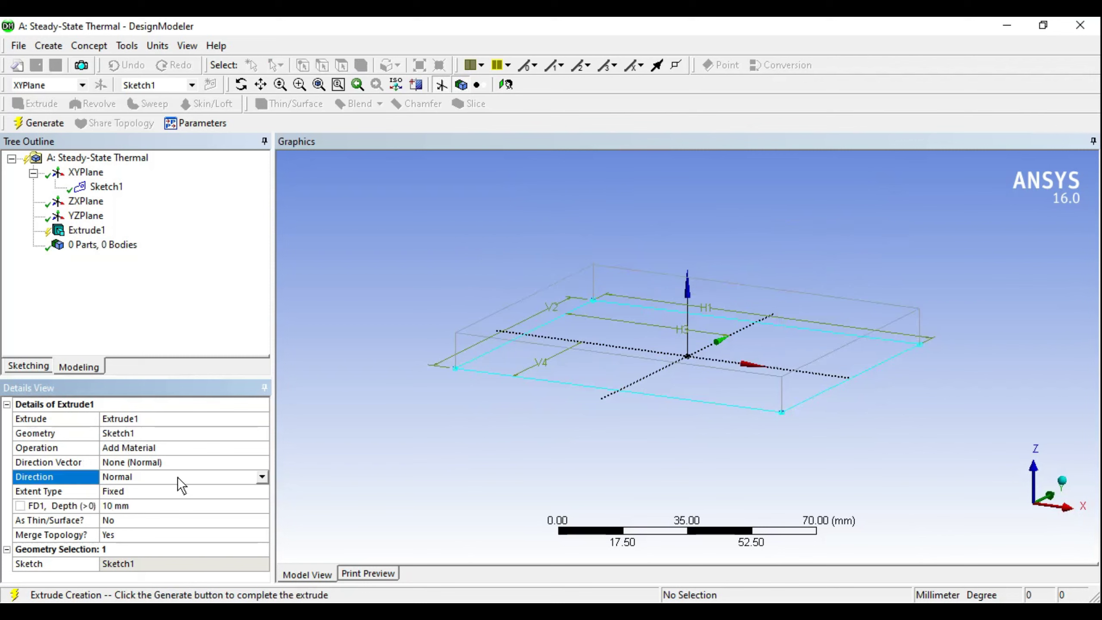
pyautogui.click(262, 476)
pyautogui.click(148, 500)
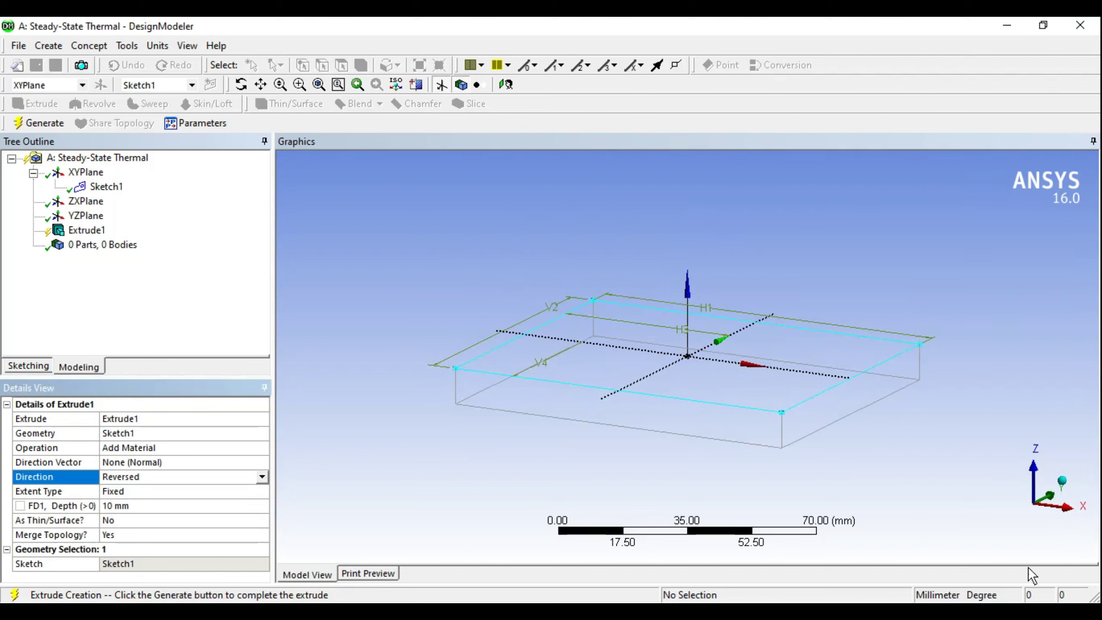
# - Generate the 10 mm plate and orbit around to inspect it
pyautogui.moveTo(625, 433); pyautogui.dragTo(654, 436, button='middle')
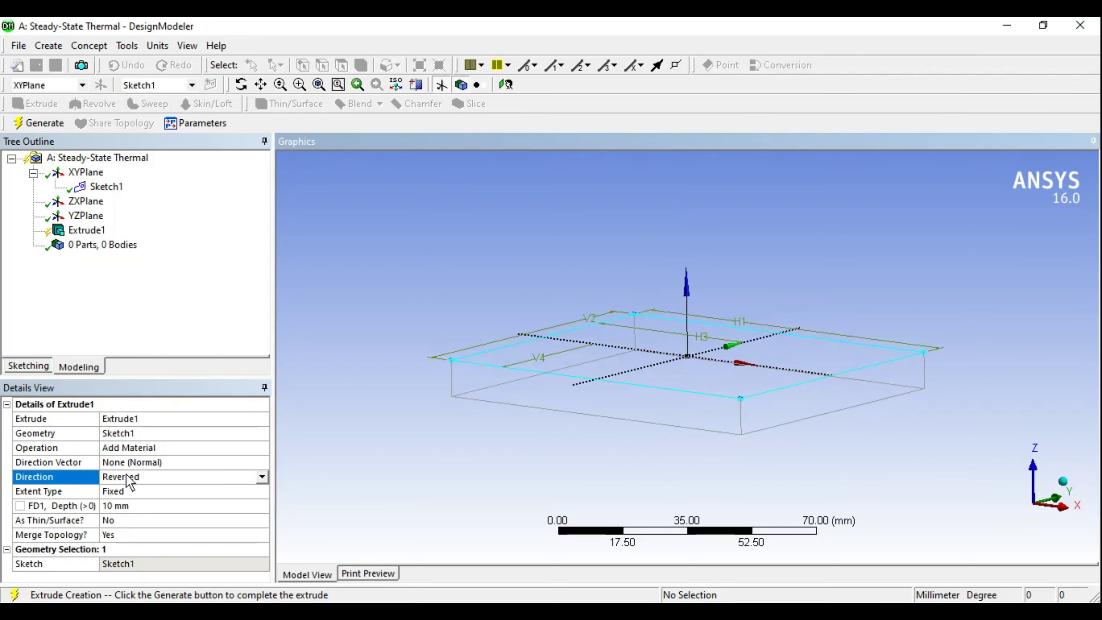
pyautogui.click(43, 123)
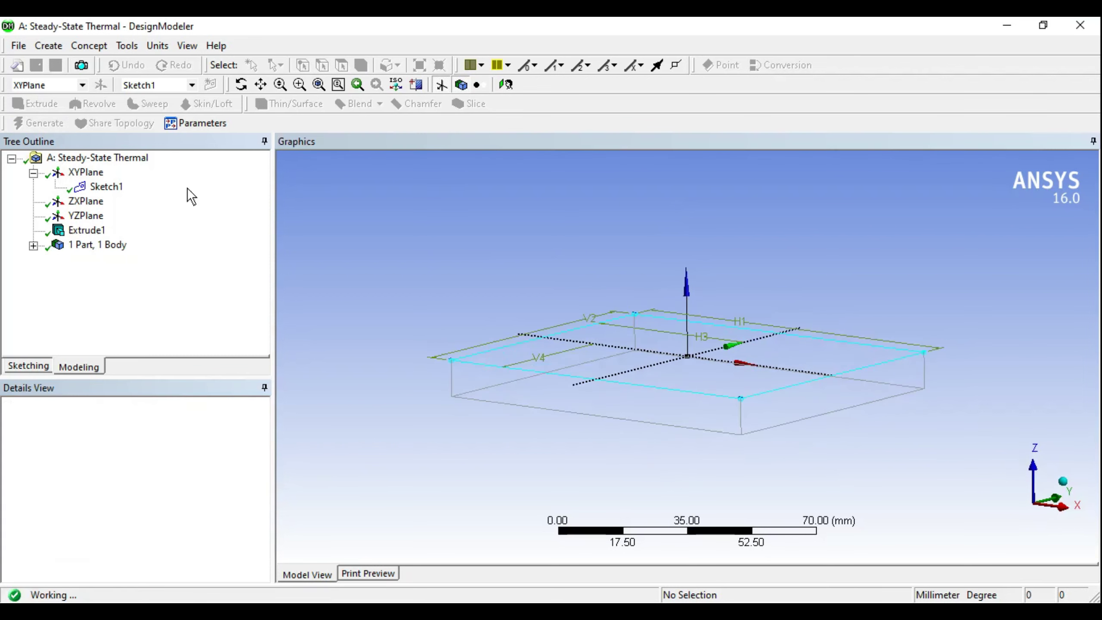
pyautogui.moveTo(596, 279)
pyautogui.mouseDown(button='middle')
pyautogui.moveTo(661, 329)
pyautogui.moveTo(600, 293)
pyautogui.mouseUp(button='middle')
pyautogui.moveTo(439, 255)
pyautogui.mouseDown(button='middle')
pyautogui.moveTo(578, 290)
pyautogui.moveTo(612, 327)
pyautogui.mouseUp(button='middle')
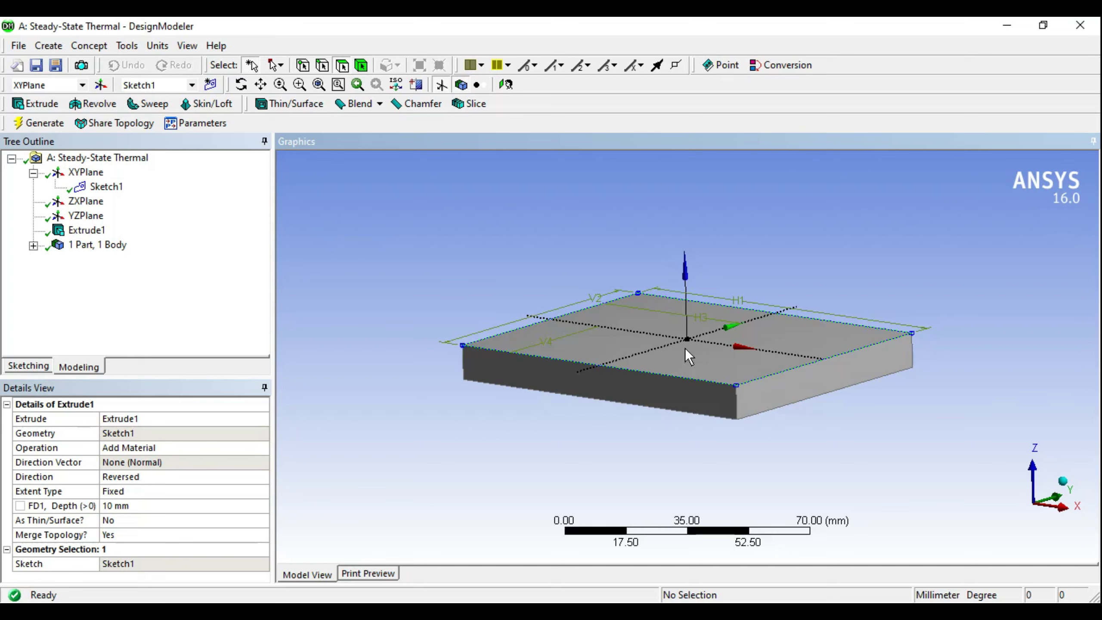
pyautogui.moveTo(270, 269)
pyautogui.mouseDown(button='middle')
pyautogui.moveTo(733, 443)
pyautogui.moveTo(783, 481)
pyautogui.moveTo(548, 257)
pyautogui.mouseUp(button='middle')
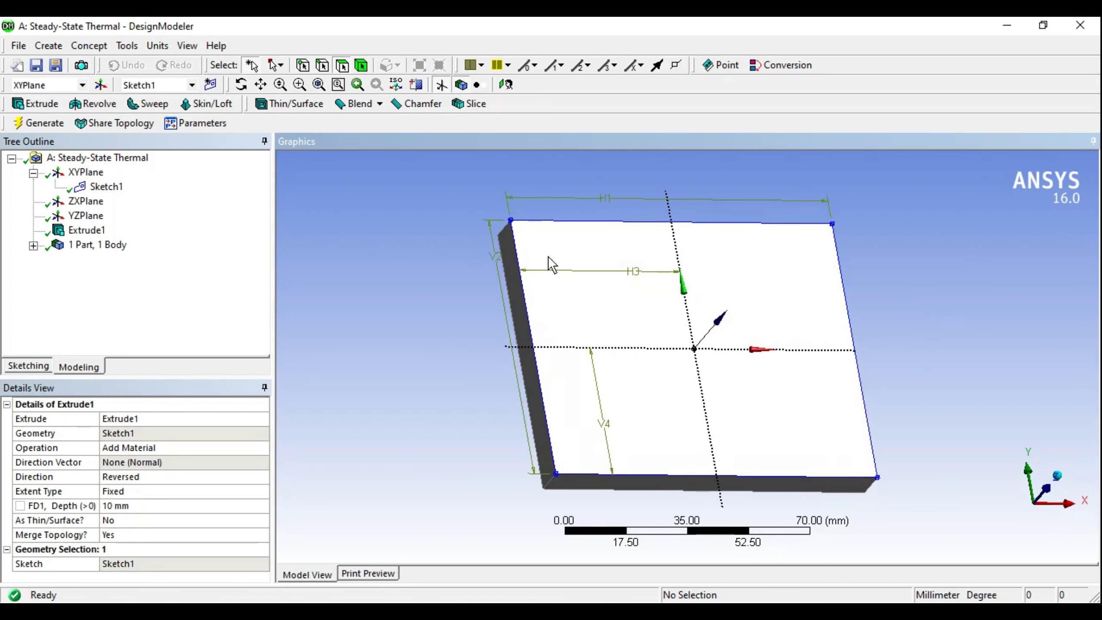
# - Create Sketch2 on the XYPlane and view it face-on
pyautogui.click(86, 173)
pyautogui.click(210, 85)
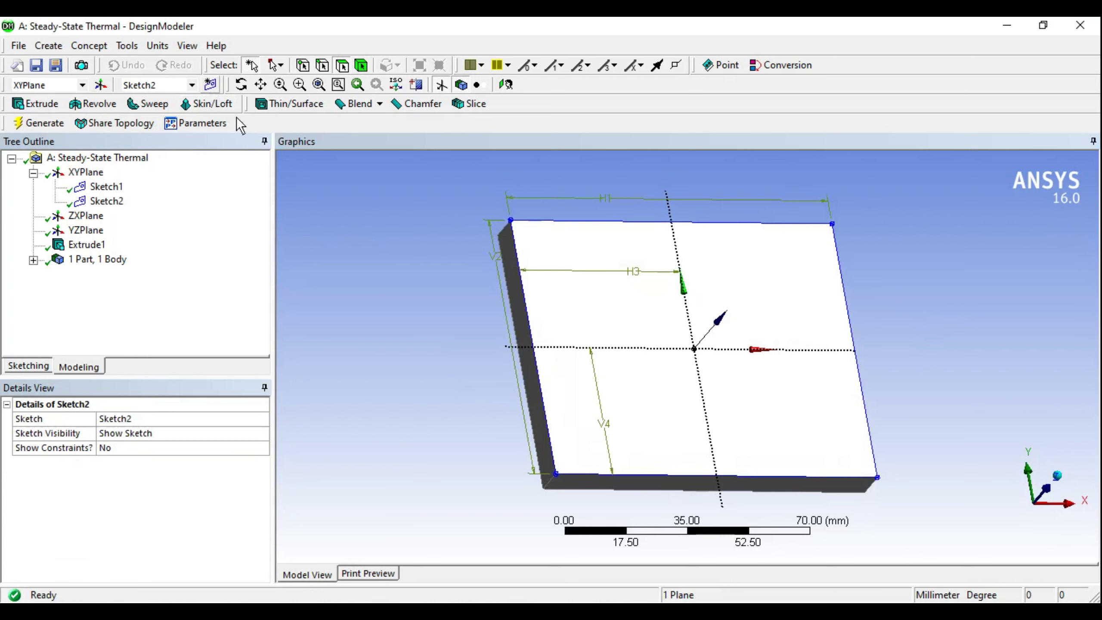
pyautogui.rightClick(114, 201)
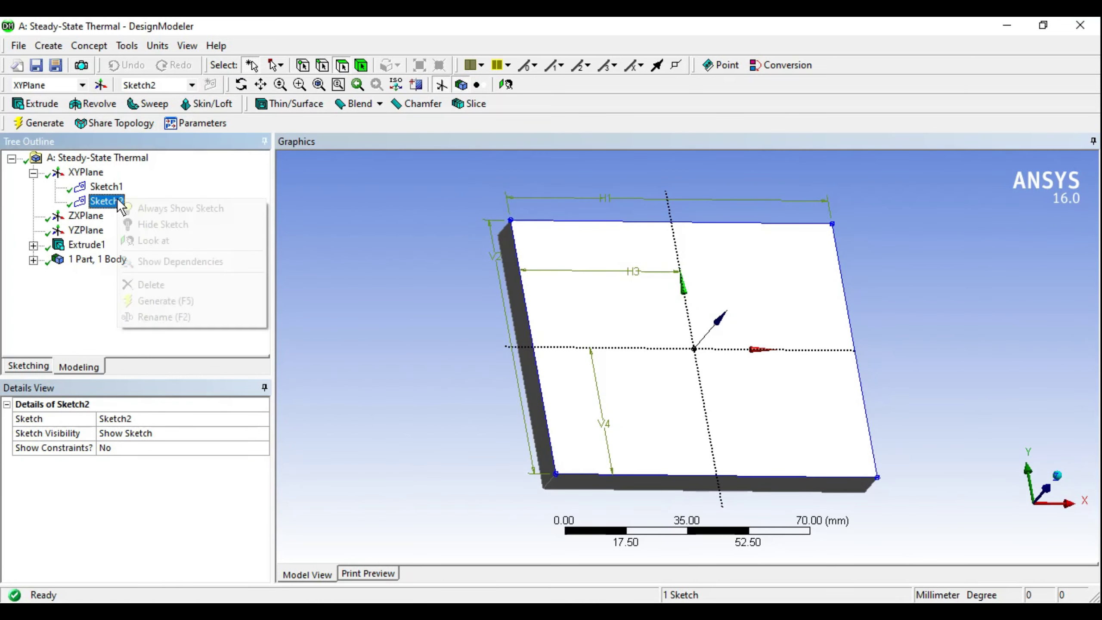
pyautogui.click(160, 241)
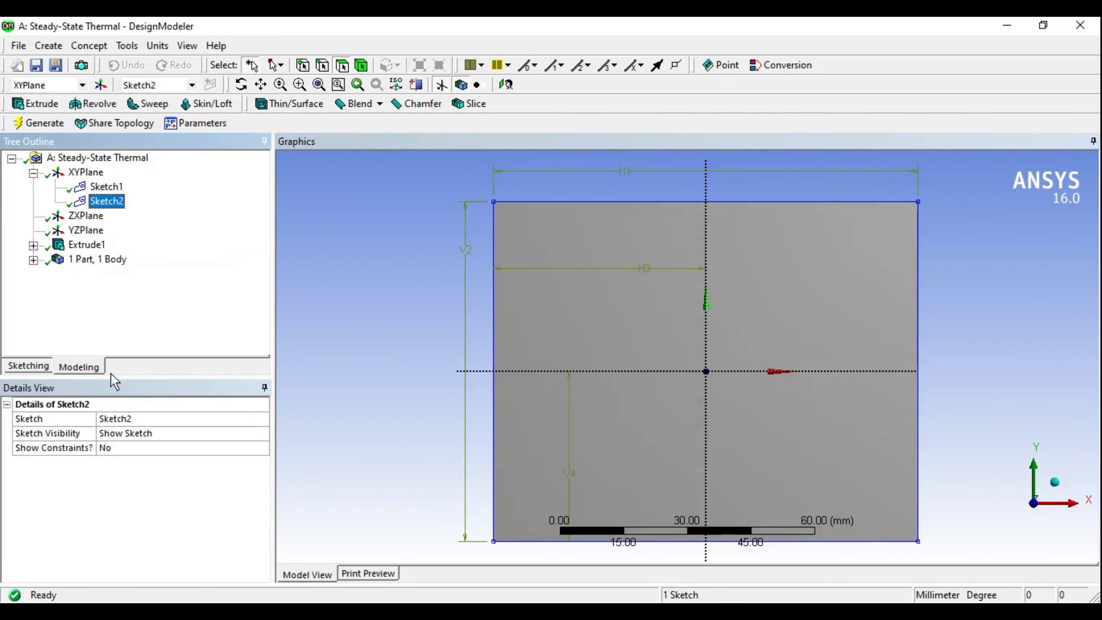
# - Draw a small circle near the plate's top-left corner
pyautogui.click(41, 368)
pyautogui.click(260, 292)
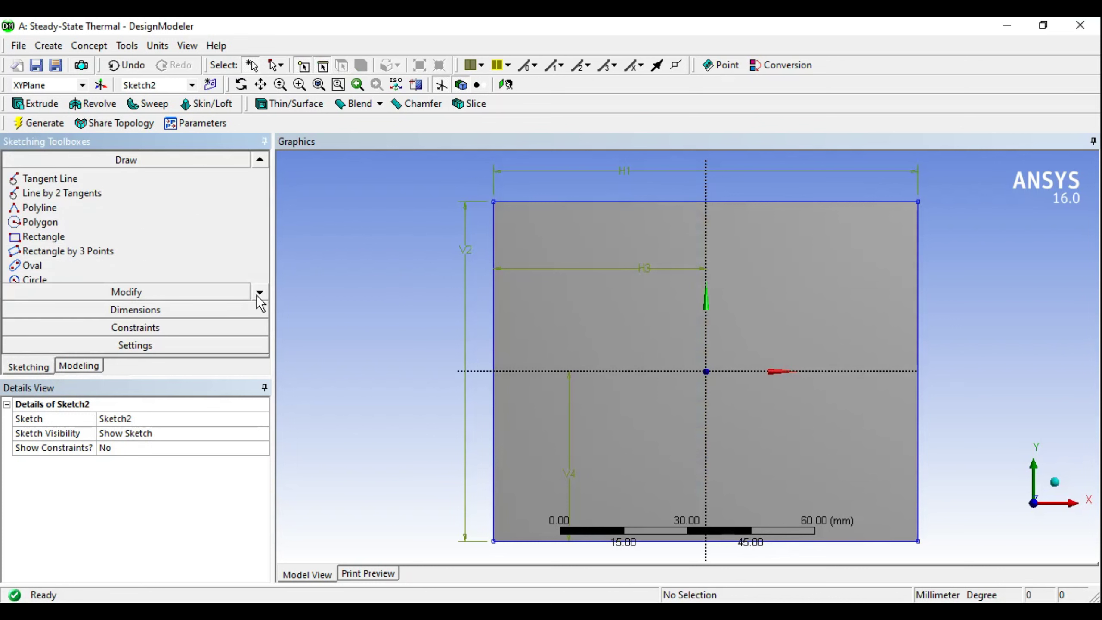
pyautogui.click(34, 265)
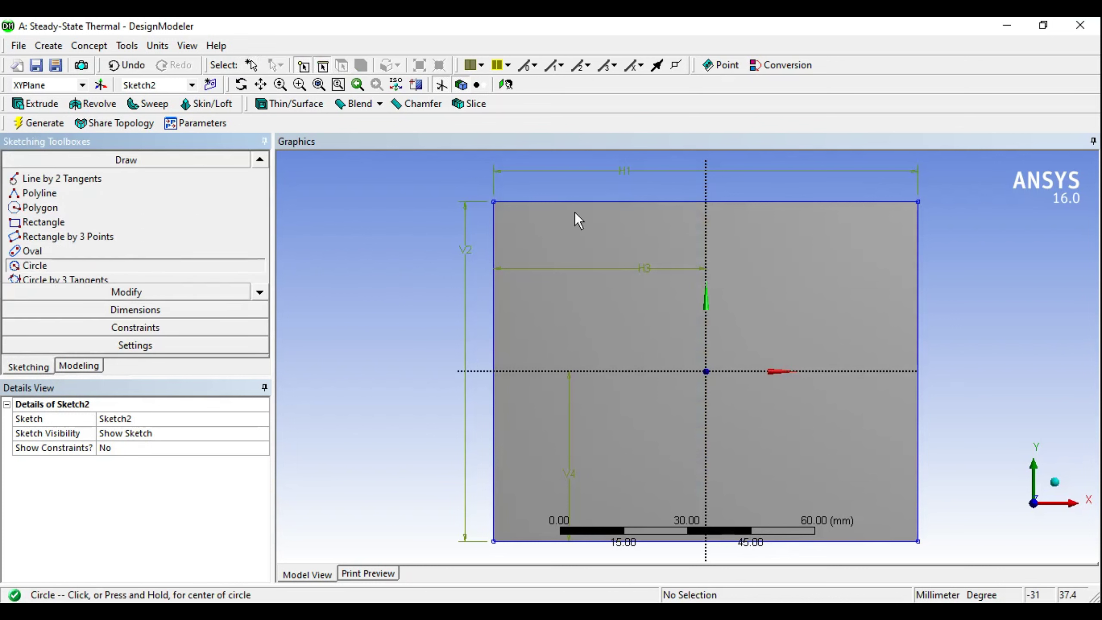
pyautogui.click(517, 226)
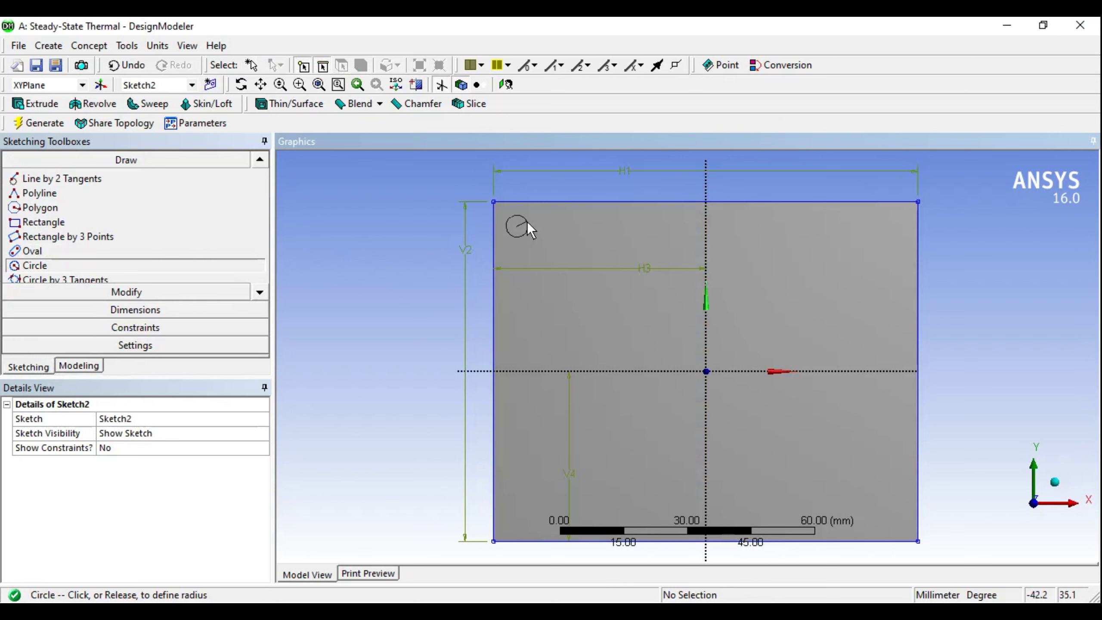
pyautogui.click(528, 223)
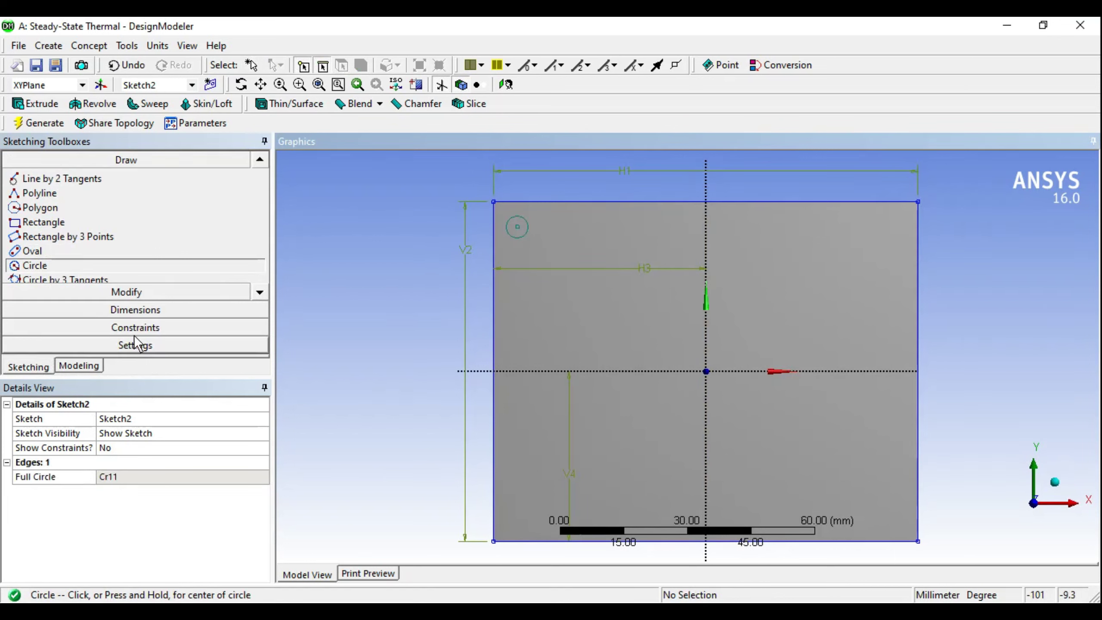
pyautogui.click(124, 310)
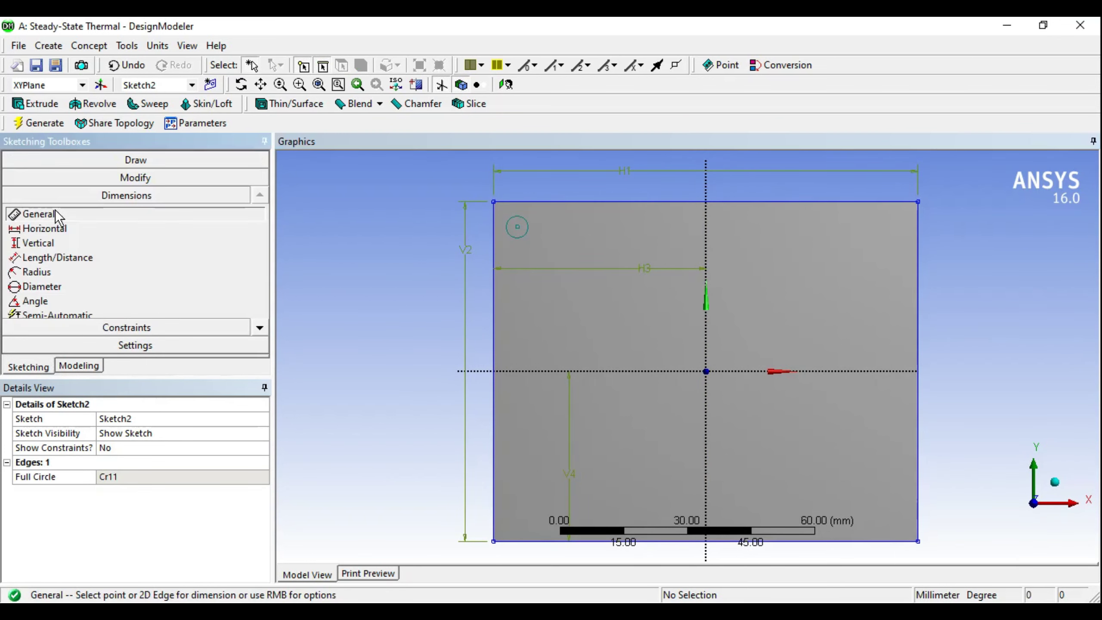
# - Give the circle a 5 mm diameter dimension D5
pyautogui.click(519, 216)
pyautogui.click(471, 192)
pyautogui.click(124, 479)
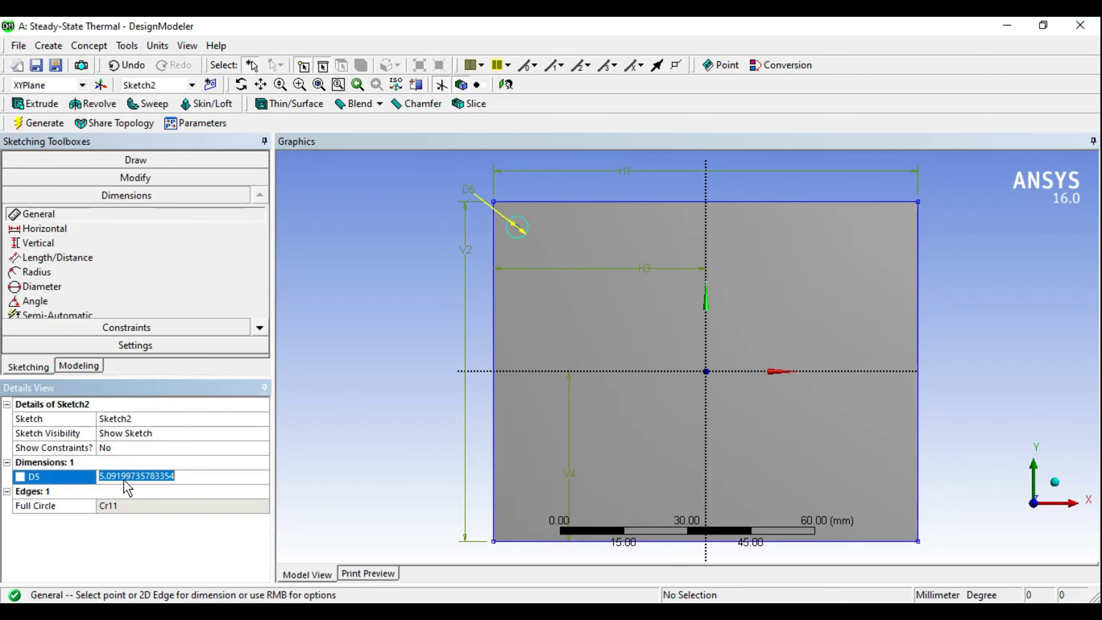
pyautogui.write('5')
pyautogui.press('Return')
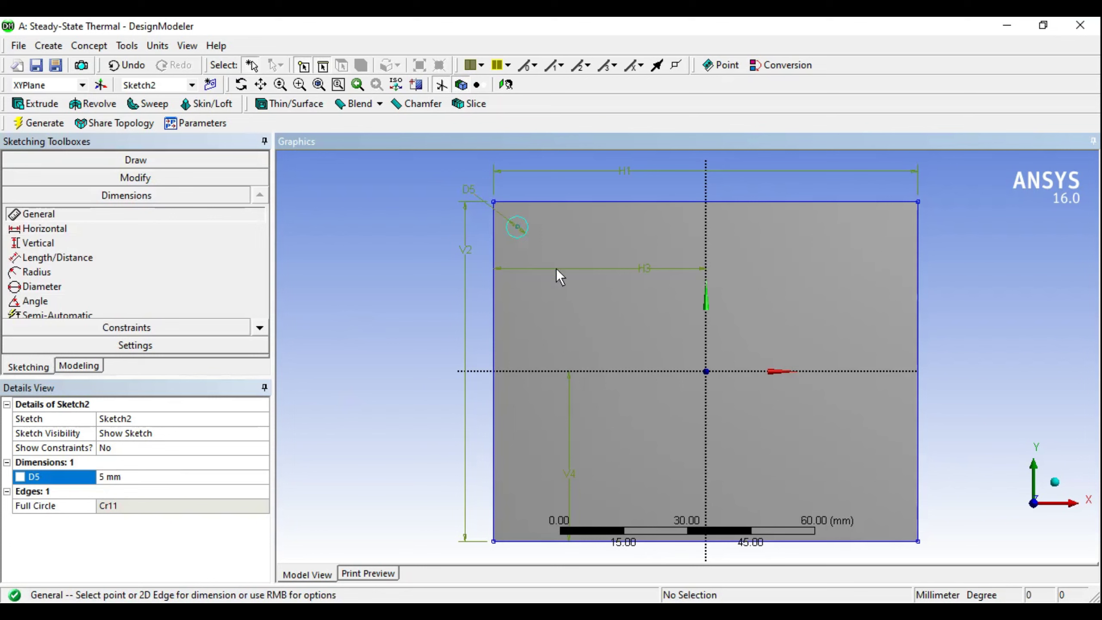
# - Delete the redundant diameter dimension D6 after the over-constrained warning
pyautogui.click(516, 227)
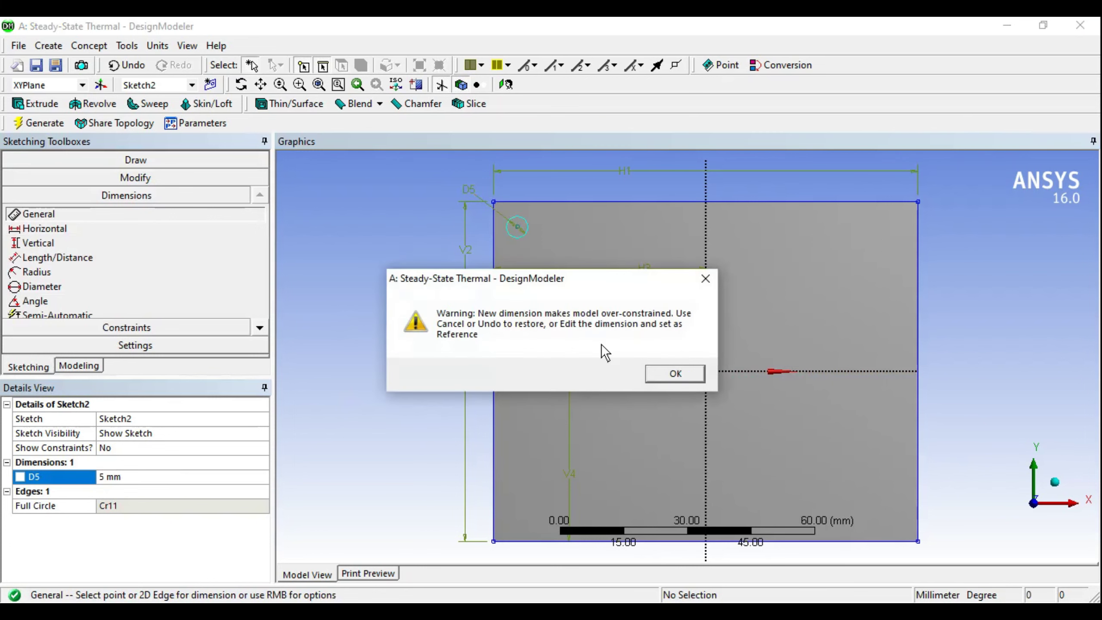
pyautogui.click(672, 373)
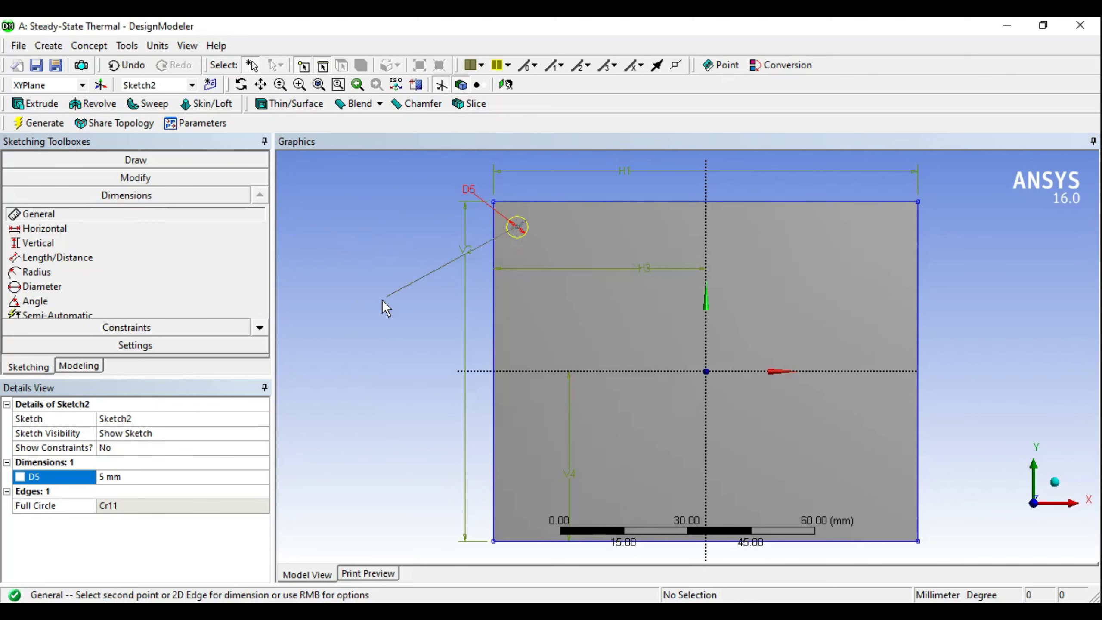
pyautogui.click(380, 277)
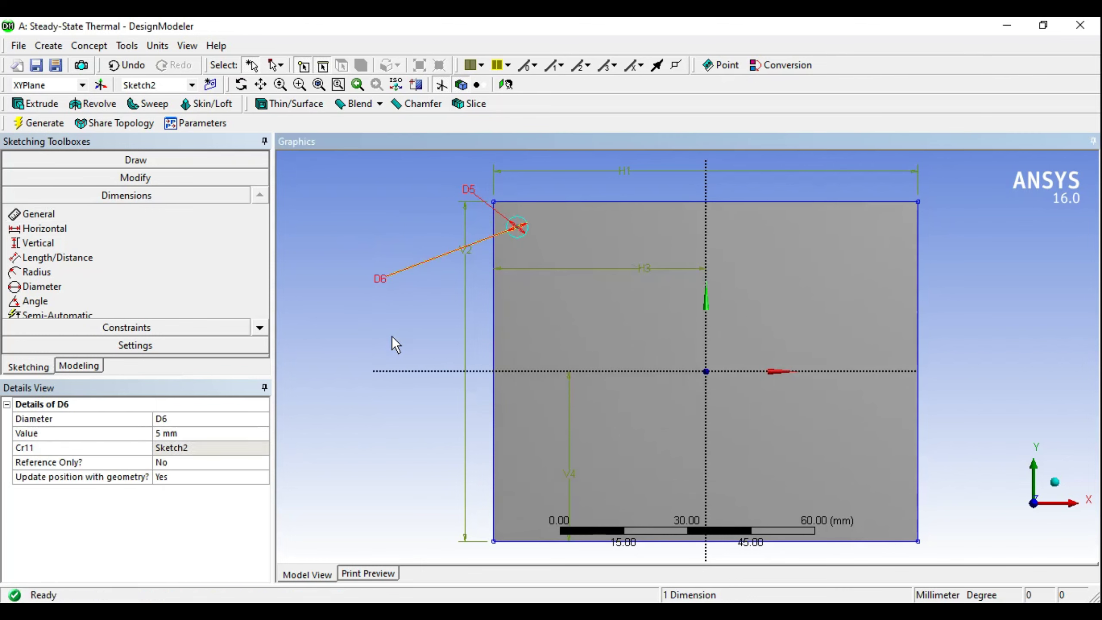
pyautogui.press('Delete')
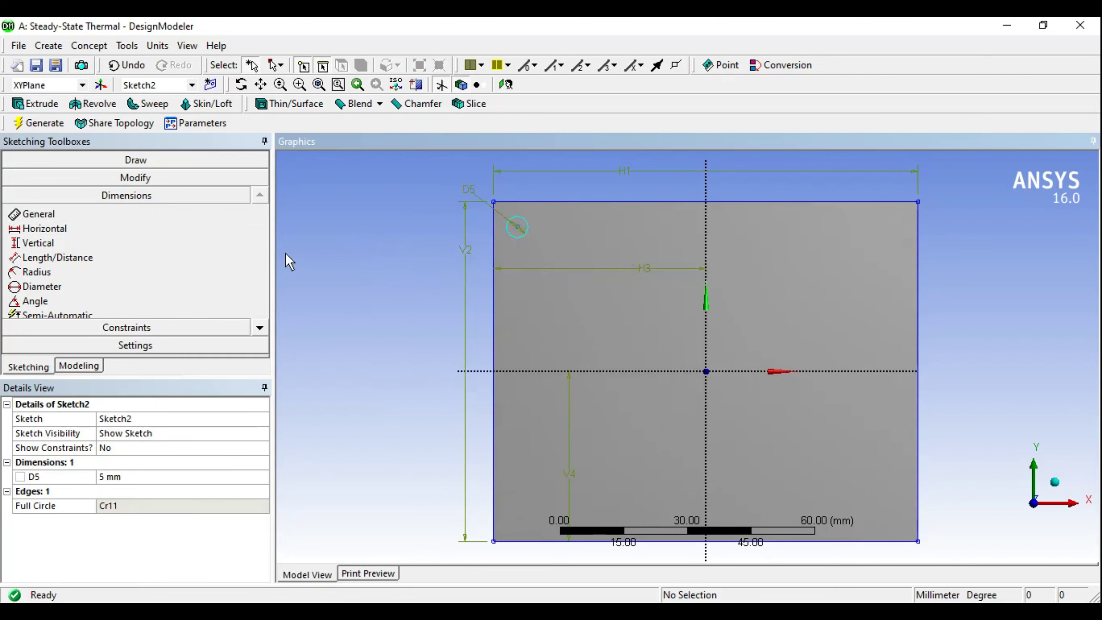
pyautogui.click(114, 160)
pyautogui.click(522, 239)
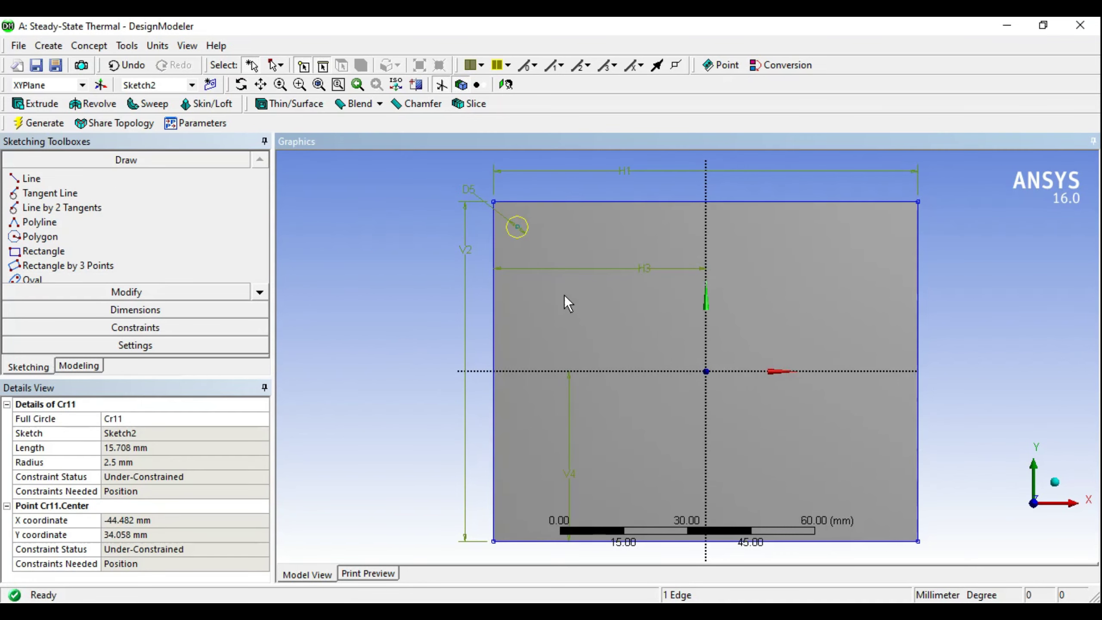
# - Copy the 5 mm circle and paste eight copies along the top edge
pyautogui.hotkey('ctrl', 'c')
pyautogui.hotkey('ctrl', 'v')
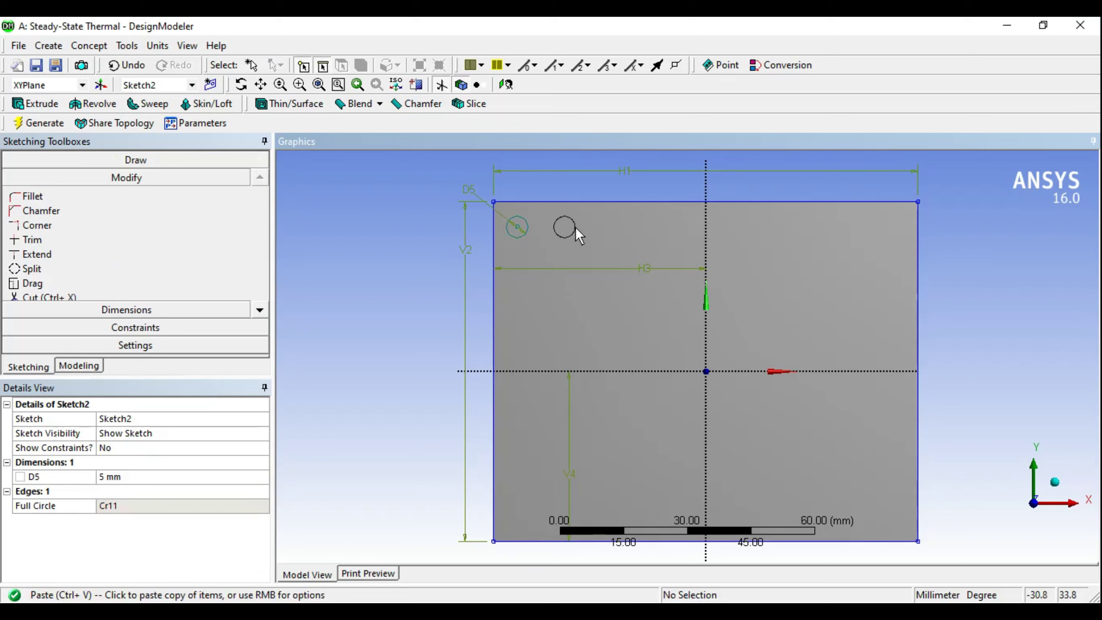
pyautogui.click(576, 228)
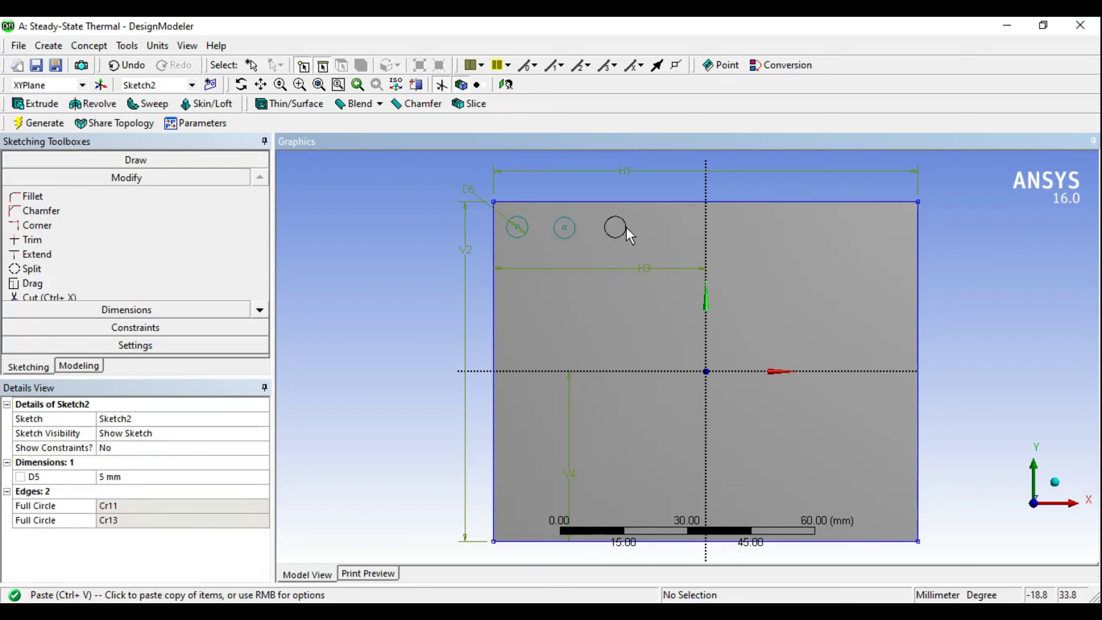
pyautogui.click(625, 229)
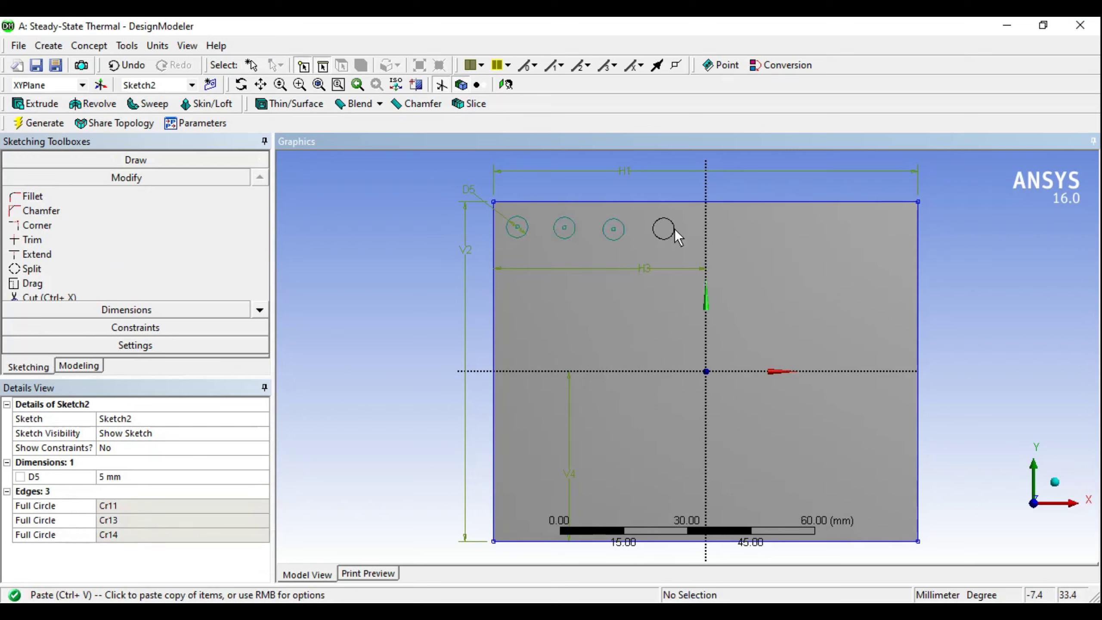
pyautogui.click(673, 229)
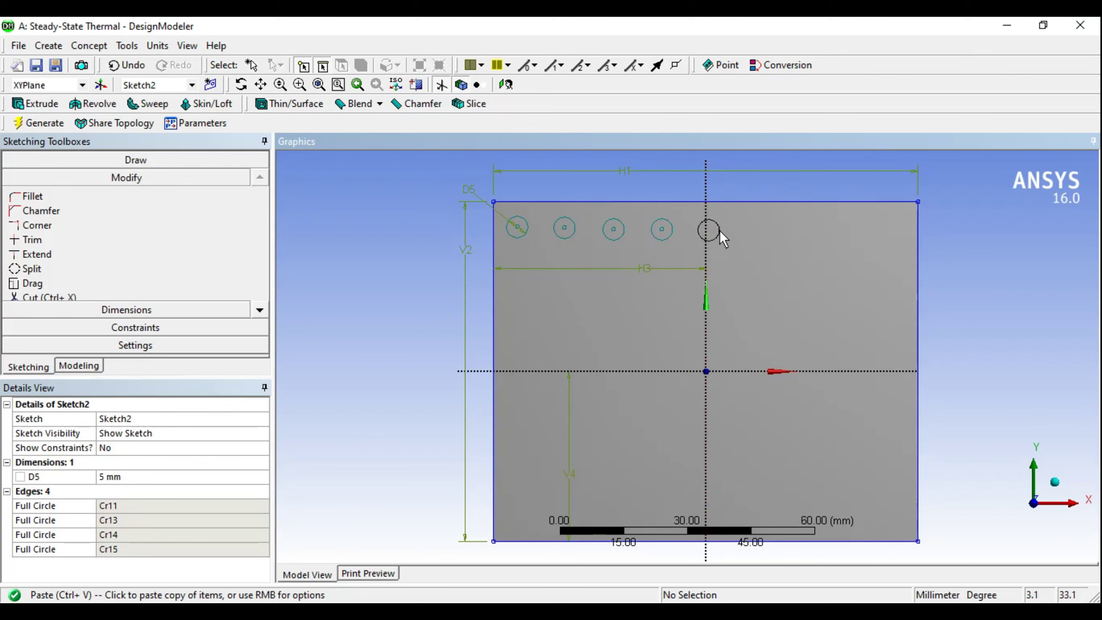
pyautogui.click(719, 231)
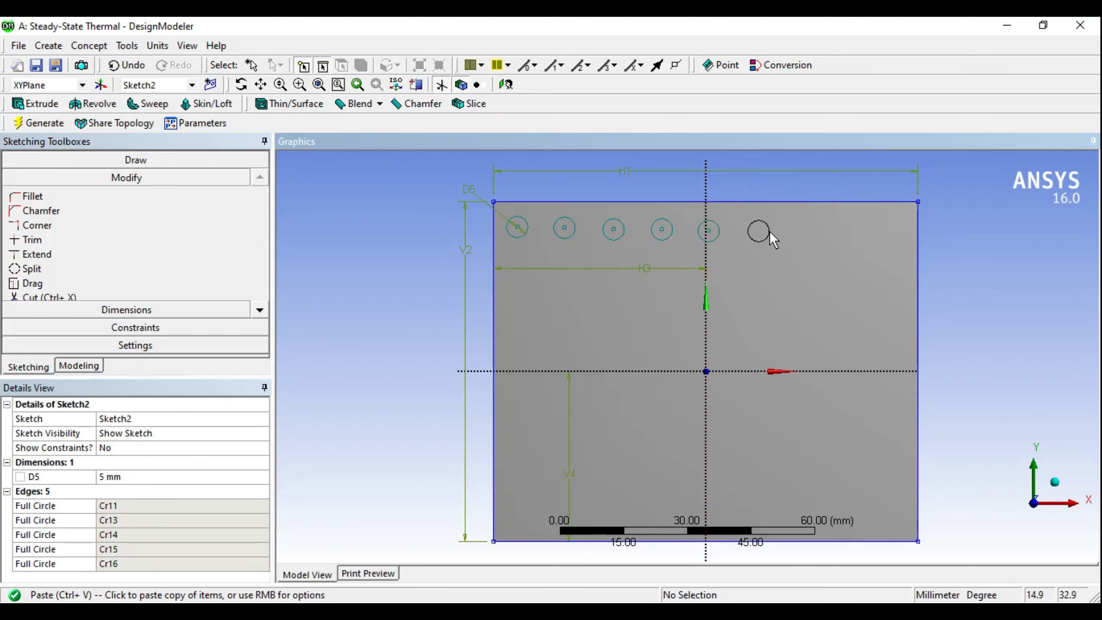
pyautogui.click(770, 232)
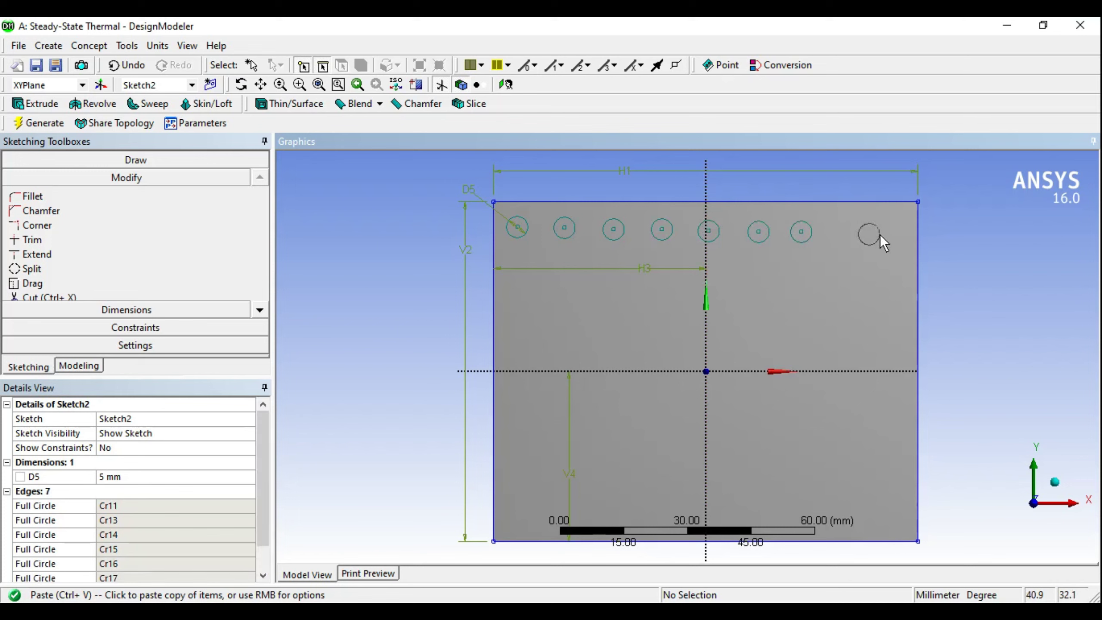
pyautogui.click(855, 232)
pyautogui.click(897, 232)
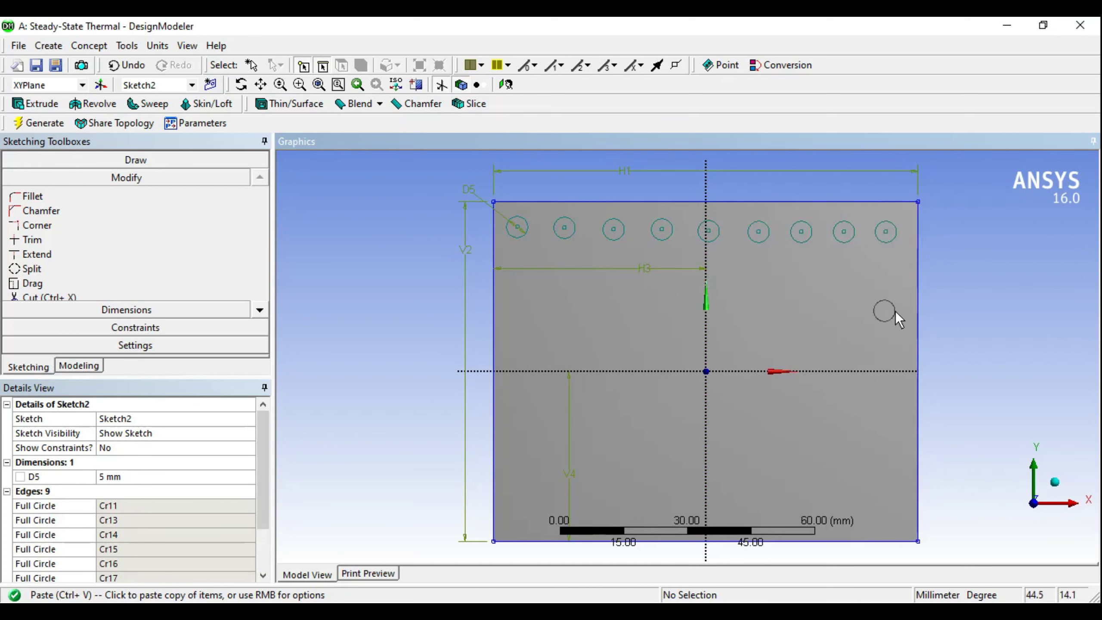
pyautogui.press('Escape')
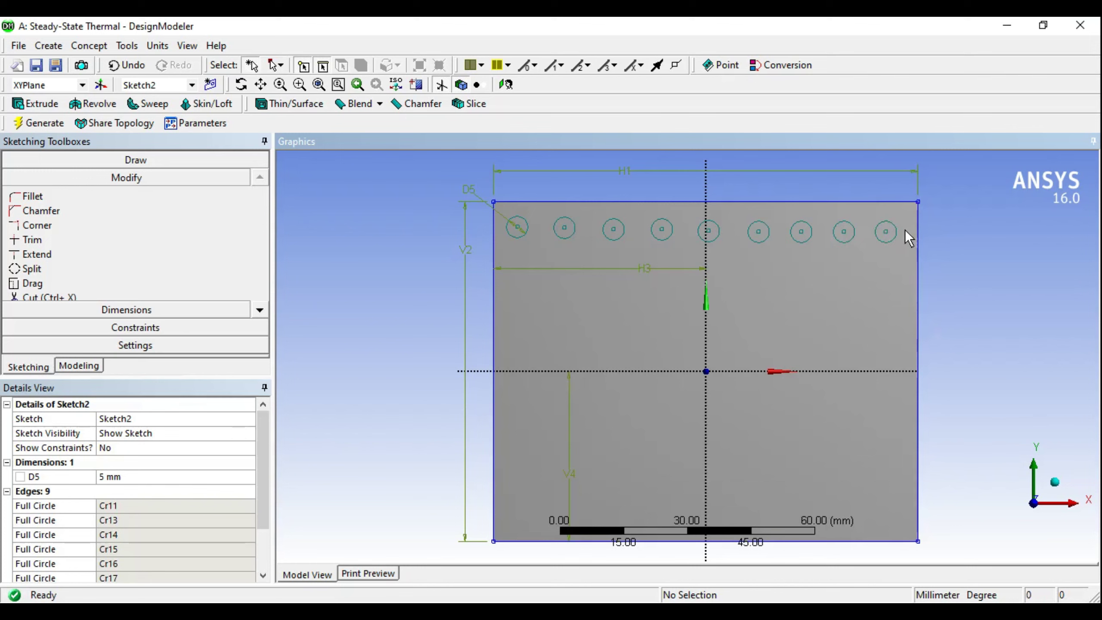
# - Select all nine circles in the top row and copy them
pyautogui.click(896, 238)
pyautogui.keyDown('ctrl'); pyautogui.click(846, 237); pyautogui.keyUp('ctrl')
pyautogui.keyDown('ctrl'); pyautogui.click(769, 238); pyautogui.keyUp('ctrl')
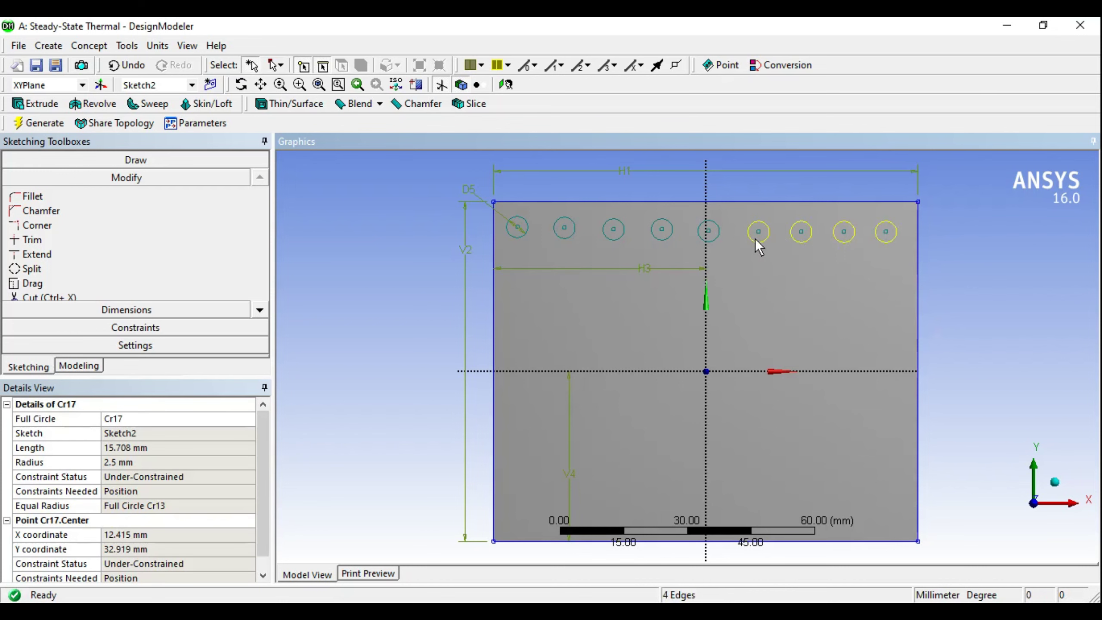
pyautogui.keyDown('ctrl'); pyautogui.click(719, 239); pyautogui.keyUp('ctrl')
pyautogui.keyDown('ctrl'); pyautogui.click(672, 238); pyautogui.keyUp('ctrl')
pyautogui.keyDown('ctrl'); pyautogui.click(623, 238); pyautogui.keyUp('ctrl')
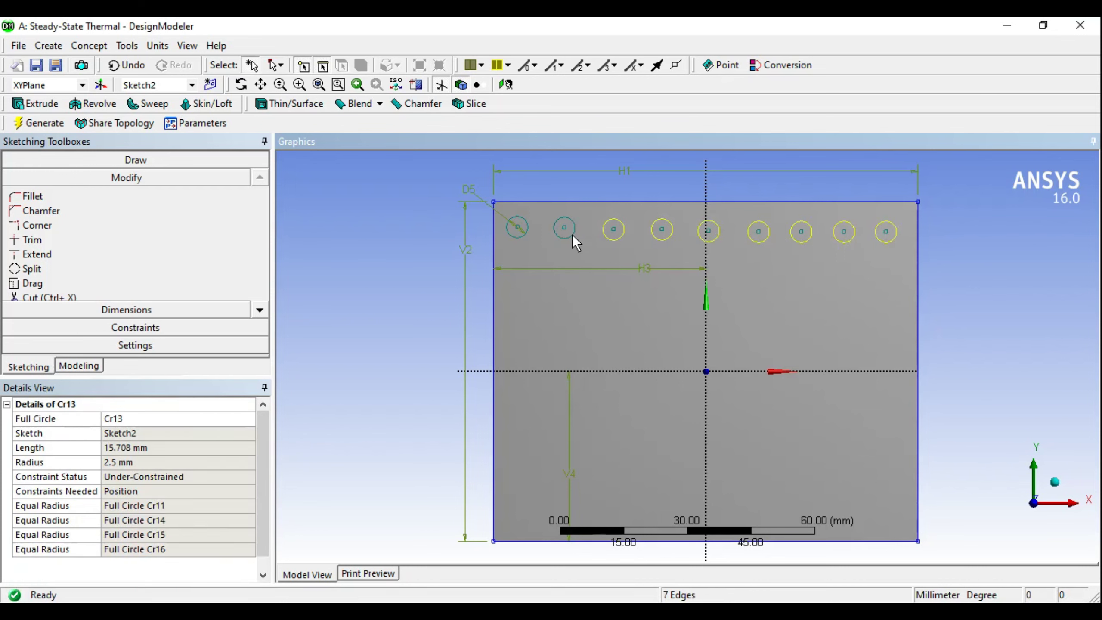
pyautogui.keyDown('ctrl'); pyautogui.click(573, 235); pyautogui.keyUp('ctrl')
pyautogui.keyDown('ctrl'); pyautogui.click(523, 234); pyautogui.keyUp('ctrl')
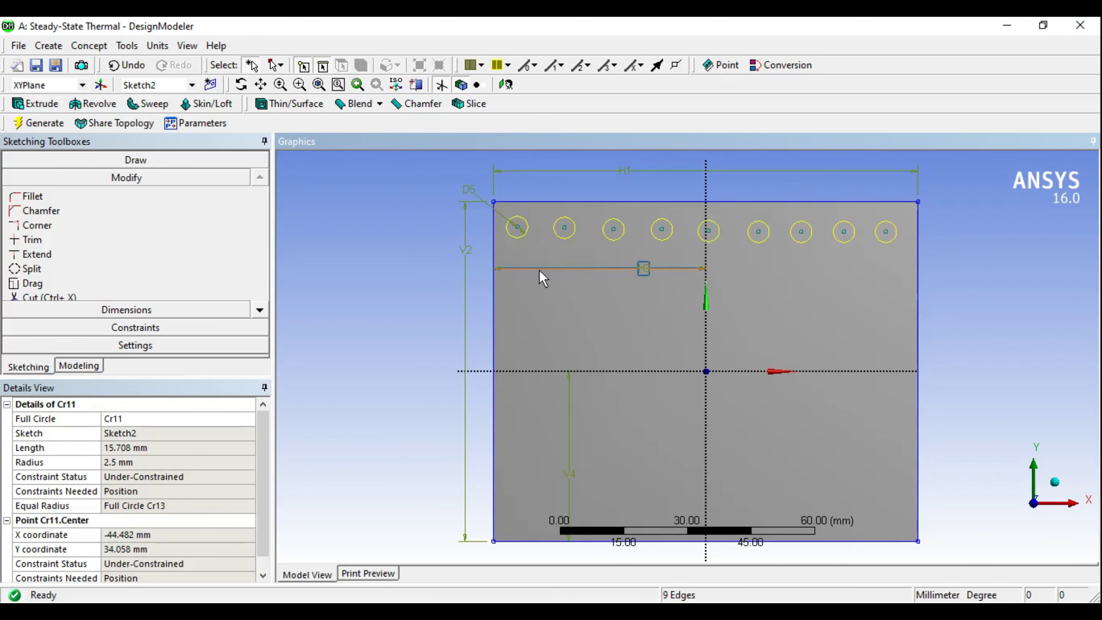
pyautogui.hotkey('ctrl', 'c')
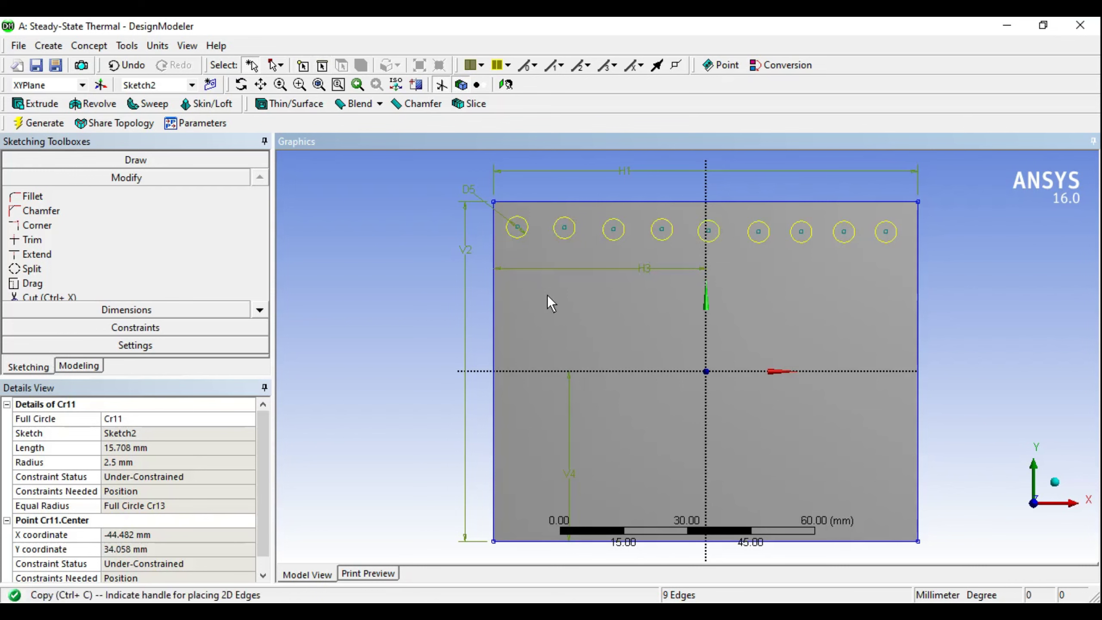
# - Paste six more rows down the plate, giving seven rows of nine circles
pyautogui.click(547, 295)
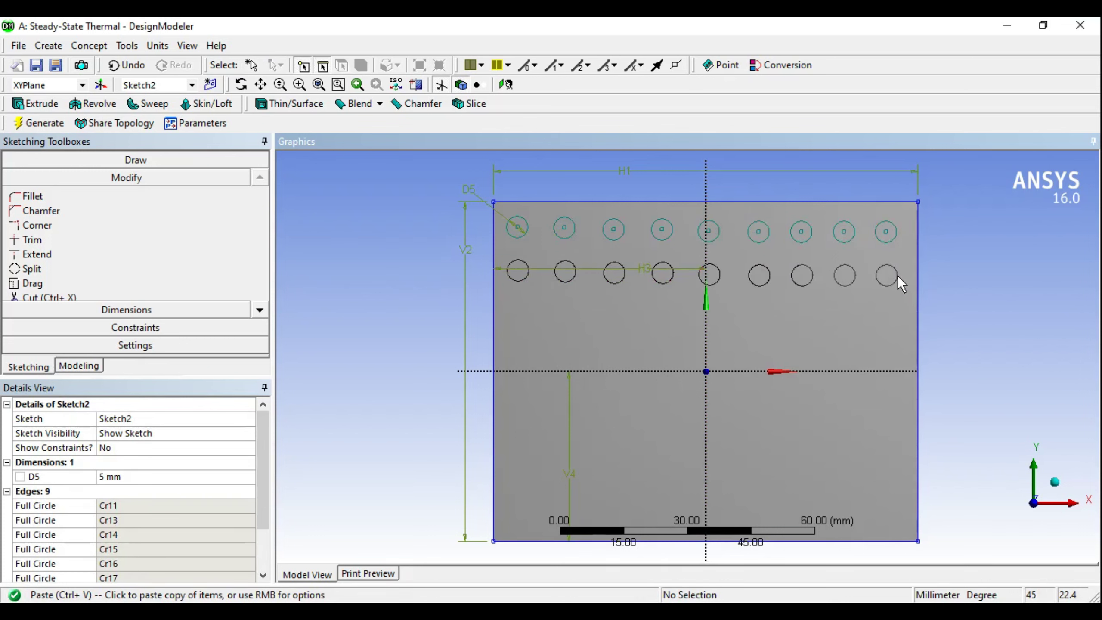
pyautogui.click(897, 276)
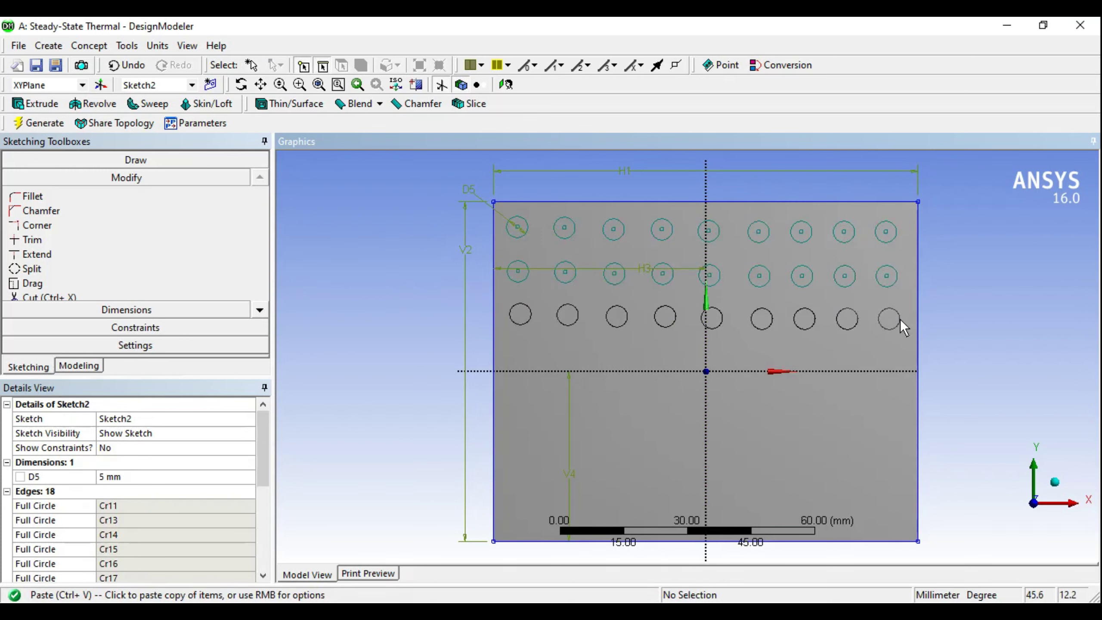
pyautogui.click(901, 321)
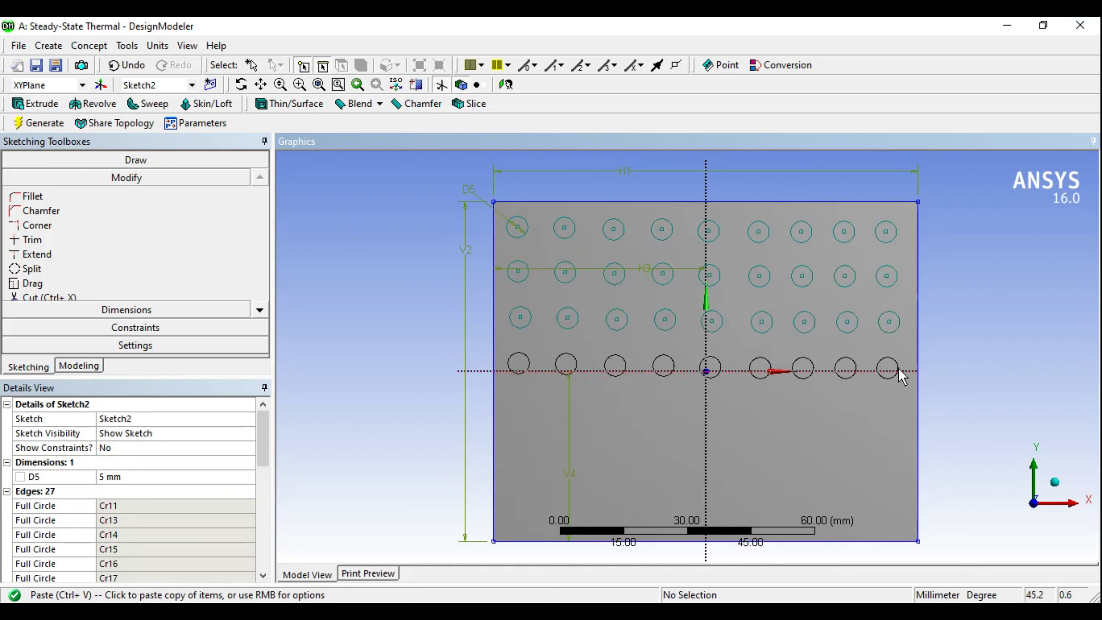
pyautogui.click(901, 371)
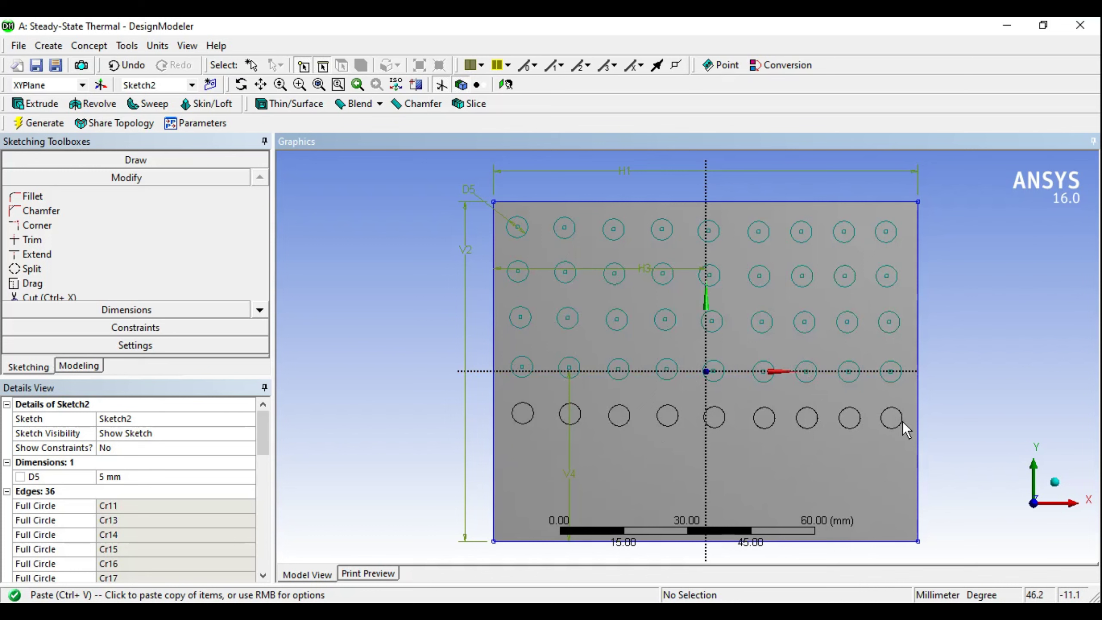
pyautogui.click(902, 420)
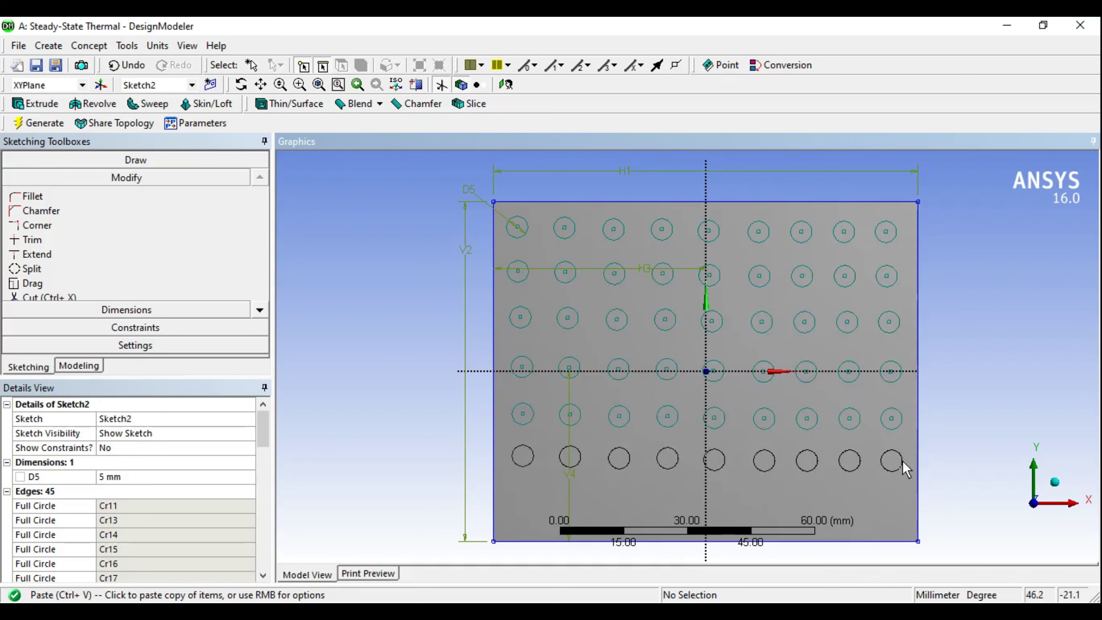
pyautogui.click(902, 465)
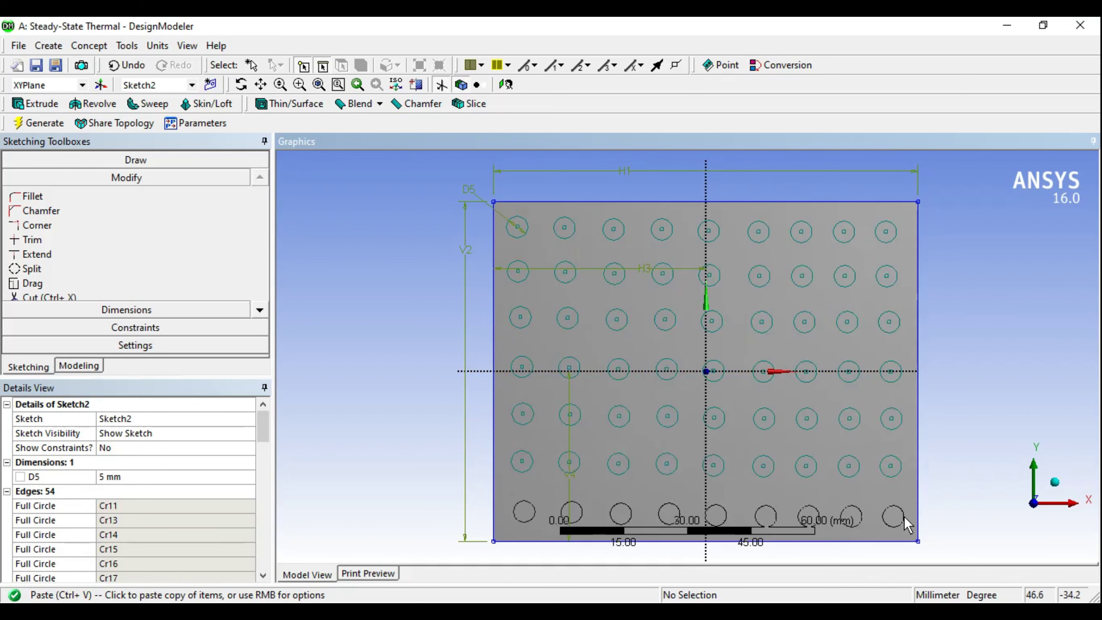
pyautogui.click(903, 511)
pyautogui.moveTo(818, 447)
pyautogui.mouseDown(button='middle')
pyautogui.moveTo(767, 363)
pyautogui.moveTo(706, 379)
pyautogui.moveTo(711, 388)
pyautogui.moveTo(697, 367)
pyautogui.mouseUp(button='middle')
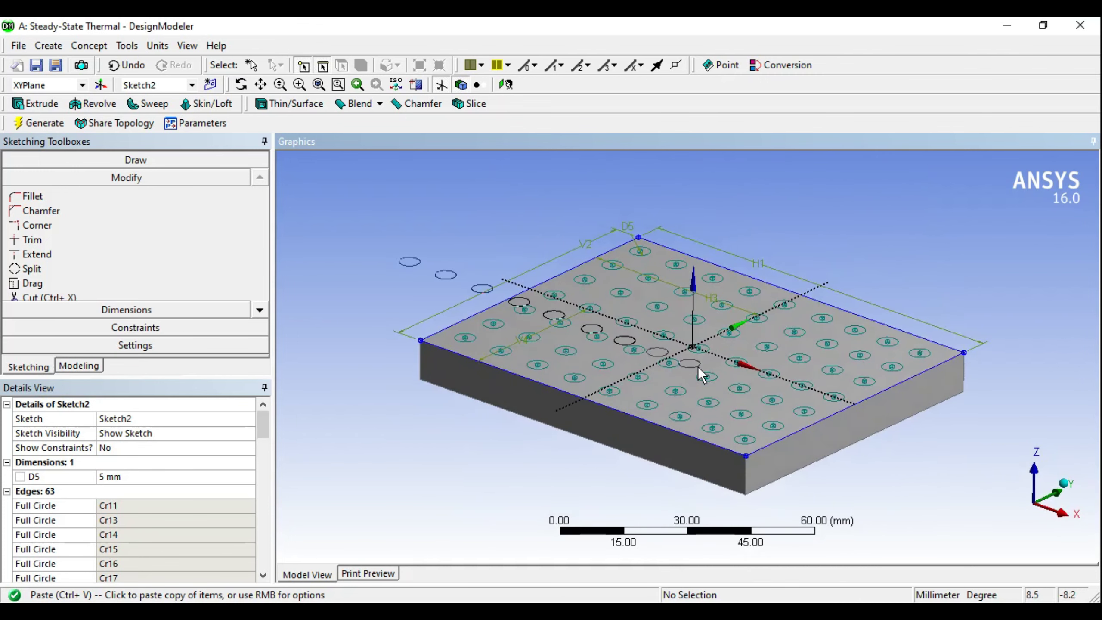
pyautogui.click(83, 369)
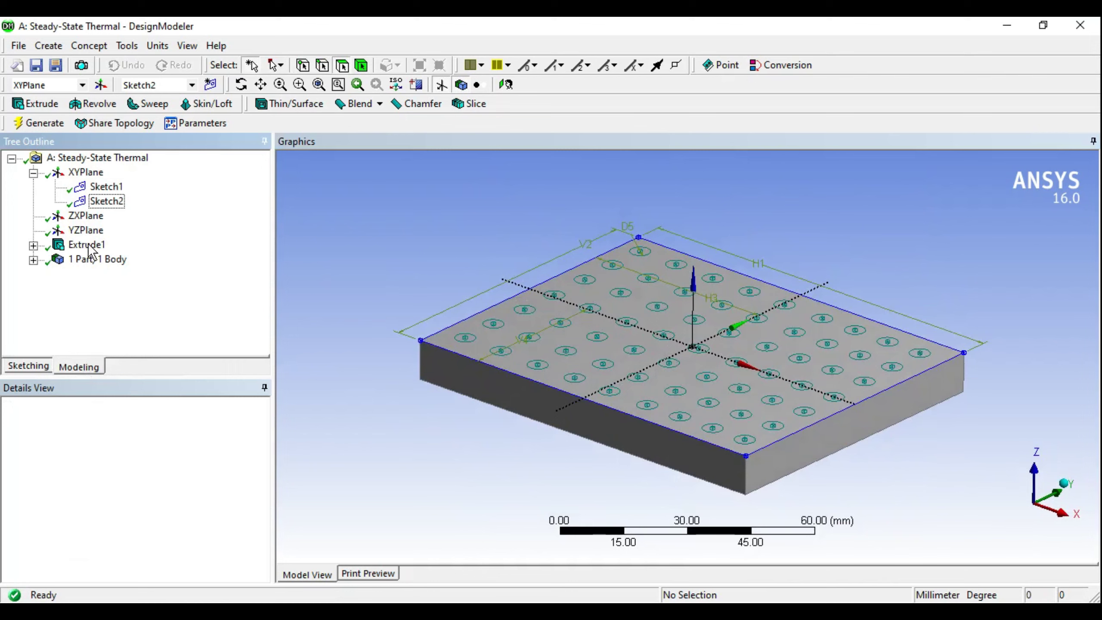
# - Extrude Sketch2's 63 circles 35 mm as Extrude2 to form the pin fins
pyautogui.click(107, 201)
pyautogui.moveTo(546, 247); pyautogui.dragTo(543, 251, button='middle')
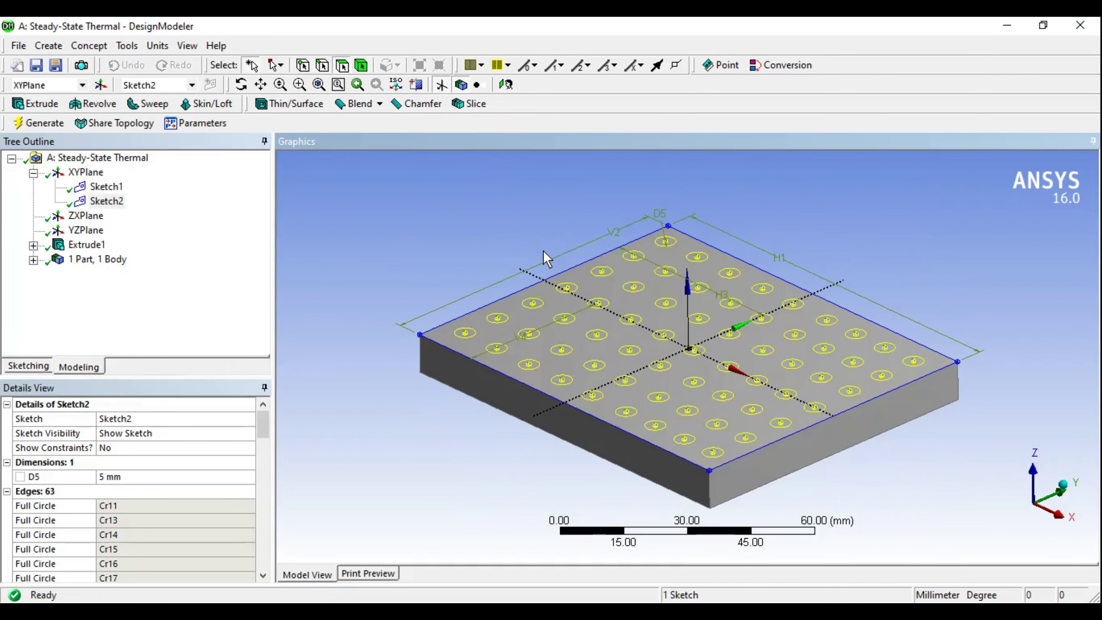
pyautogui.click(37, 105)
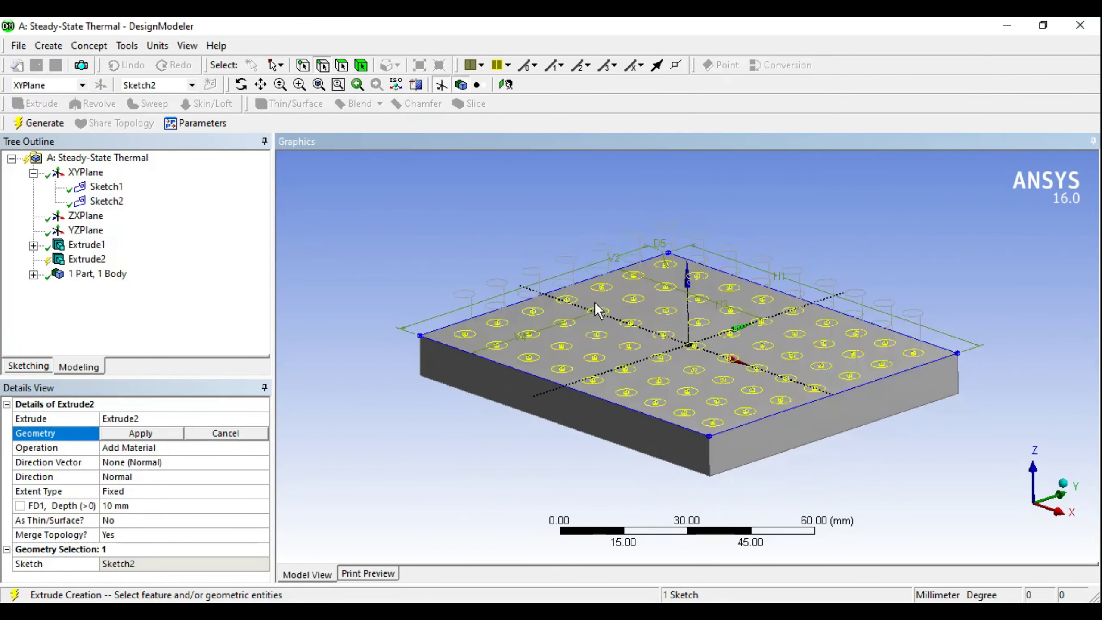
pyautogui.moveTo(594, 302); pyautogui.dragTo(583, 298, button='middle')
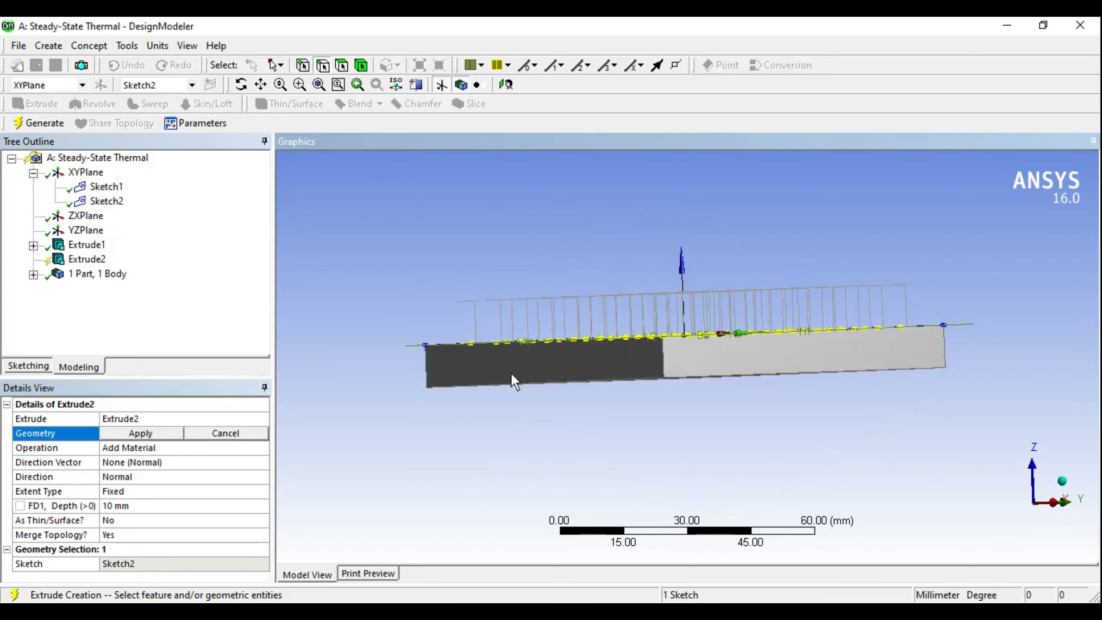
pyautogui.click(144, 434)
pyautogui.click(130, 507)
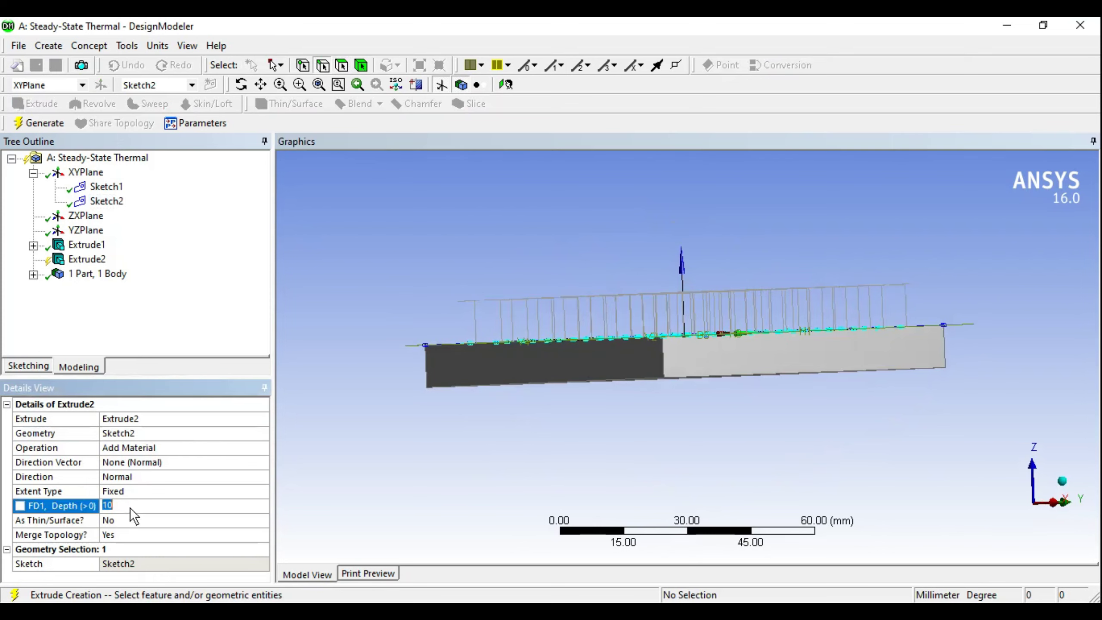
pyautogui.write('35')
pyautogui.press('Return')
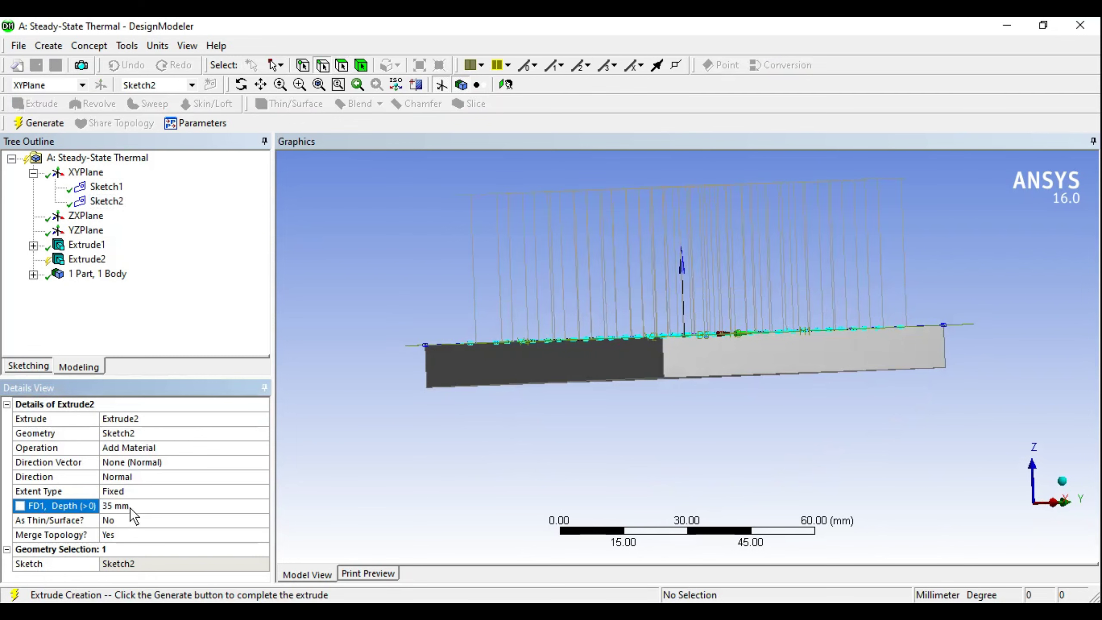
pyautogui.moveTo(675, 308)
pyautogui.mouseDown(button='middle')
pyautogui.moveTo(682, 322)
pyautogui.moveTo(680, 299)
pyautogui.mouseUp(button='middle')
pyautogui.click(59, 129)
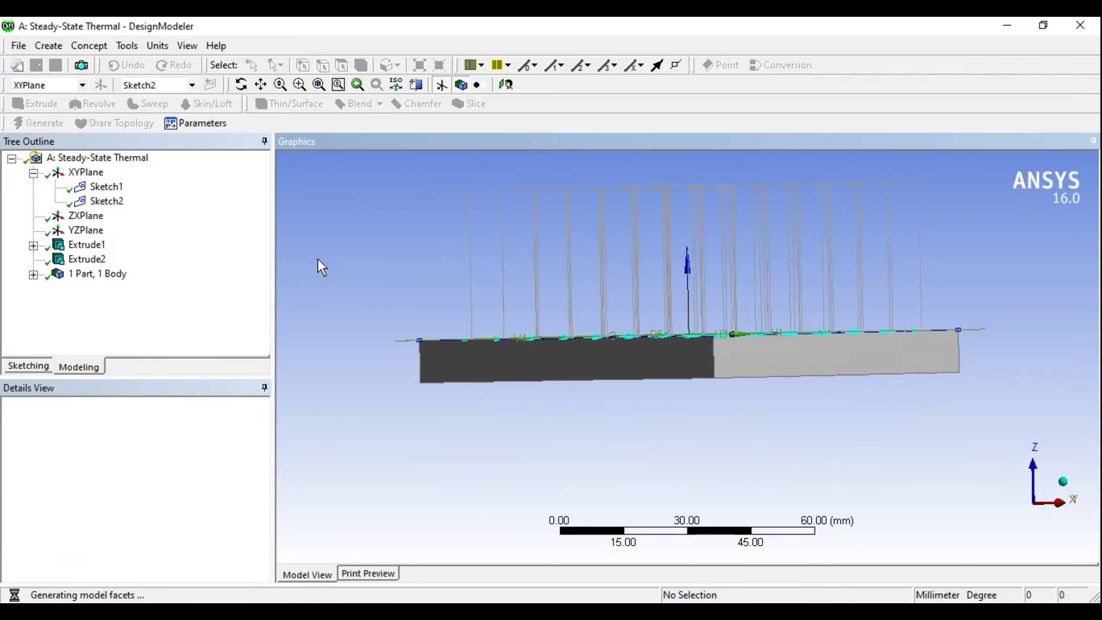
pyautogui.moveTo(657, 377)
pyautogui.mouseDown(button='middle')
pyautogui.moveTo(743, 361)
pyautogui.moveTo(742, 429)
pyautogui.moveTo(726, 367)
pyautogui.moveTo(851, 361)
pyautogui.moveTo(811, 332)
pyautogui.moveTo(851, 378)
pyautogui.mouseUp(button='middle')
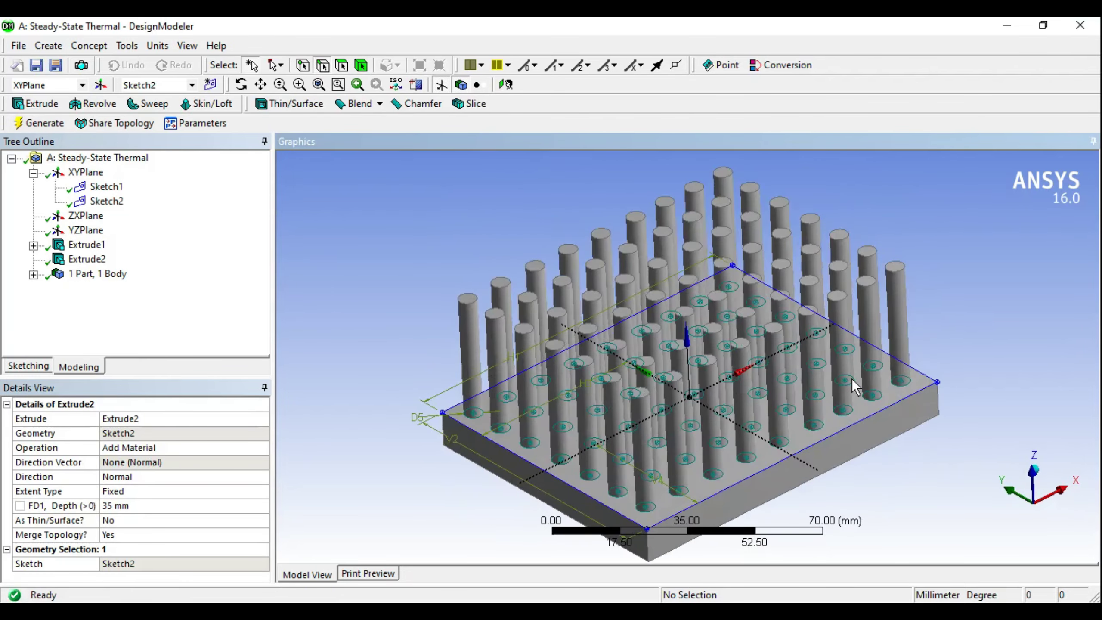
# - Select Extrude2 and expand '1 Part, 1 Body' to check the single solid
pyautogui.moveTo(559, 403); pyautogui.dragTo(541, 332, button='middle')
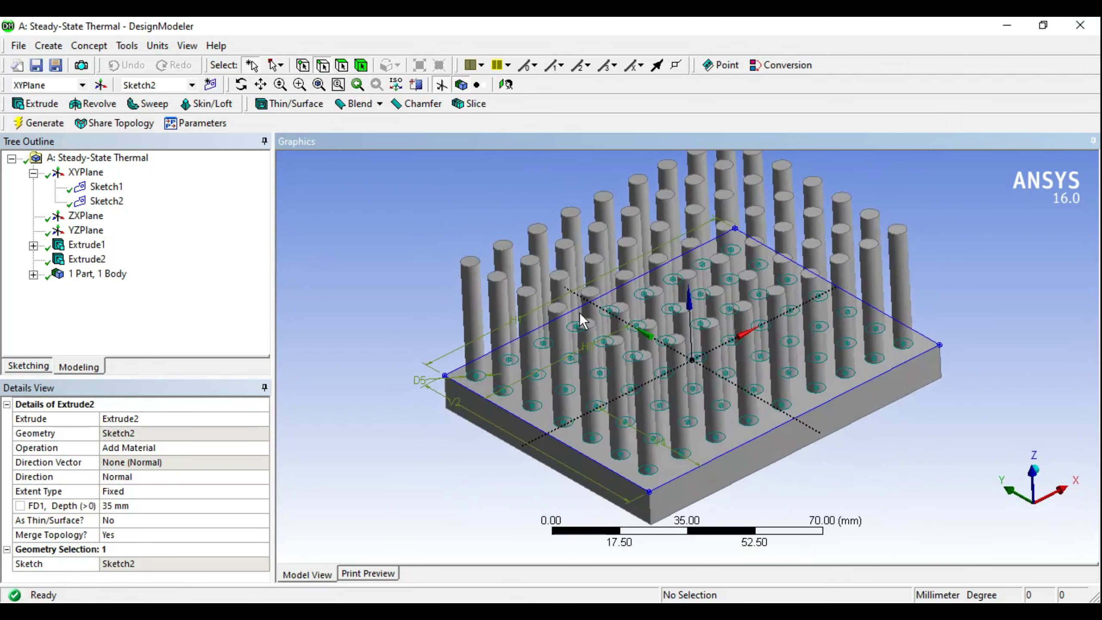
pyautogui.moveTo(652, 299)
pyautogui.mouseDown(button='middle')
pyautogui.moveTo(669, 320)
pyautogui.moveTo(686, 295)
pyautogui.moveTo(635, 310)
pyautogui.mouseUp(button='middle')
pyautogui.moveTo(730, 315)
pyautogui.mouseDown(button='middle')
pyautogui.moveTo(667, 320)
pyautogui.moveTo(630, 346)
pyautogui.mouseUp(button='middle')
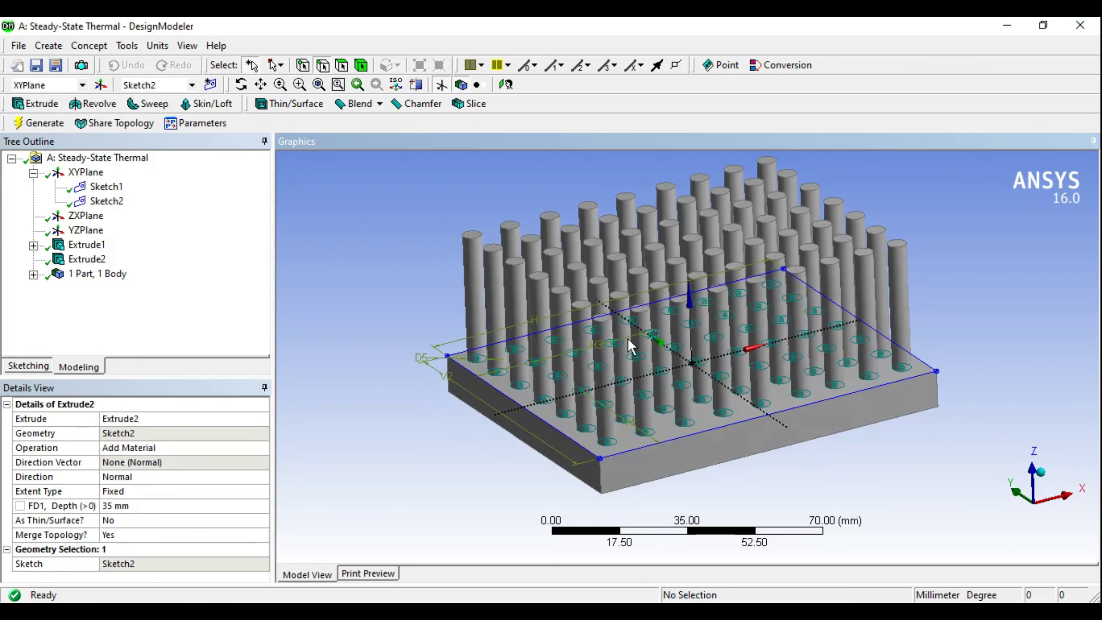
pyautogui.click(85, 260)
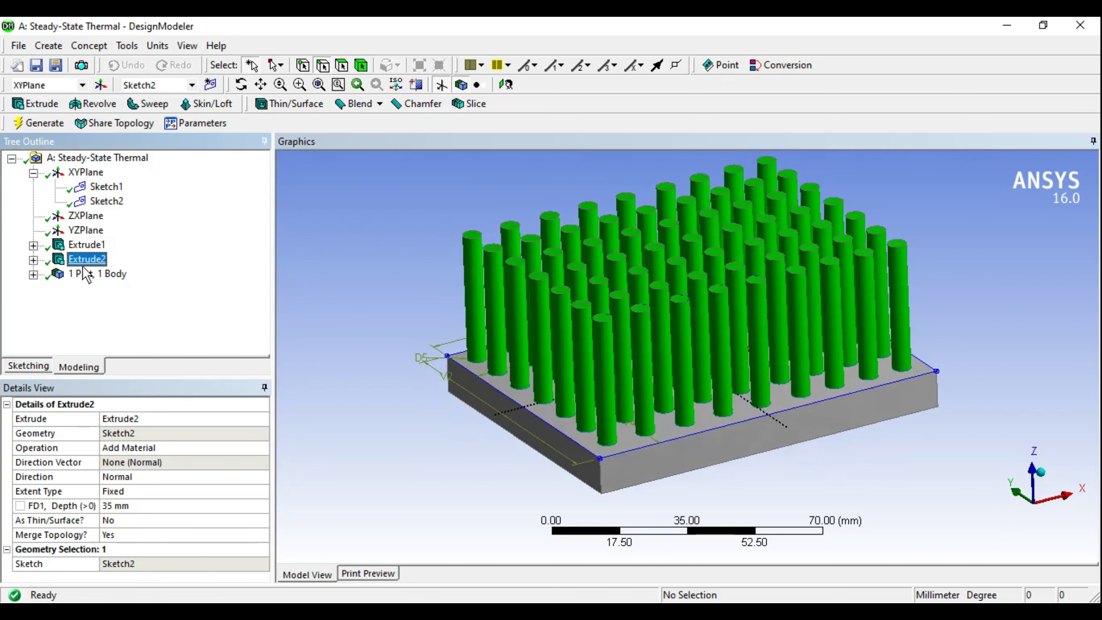
pyautogui.click(33, 275)
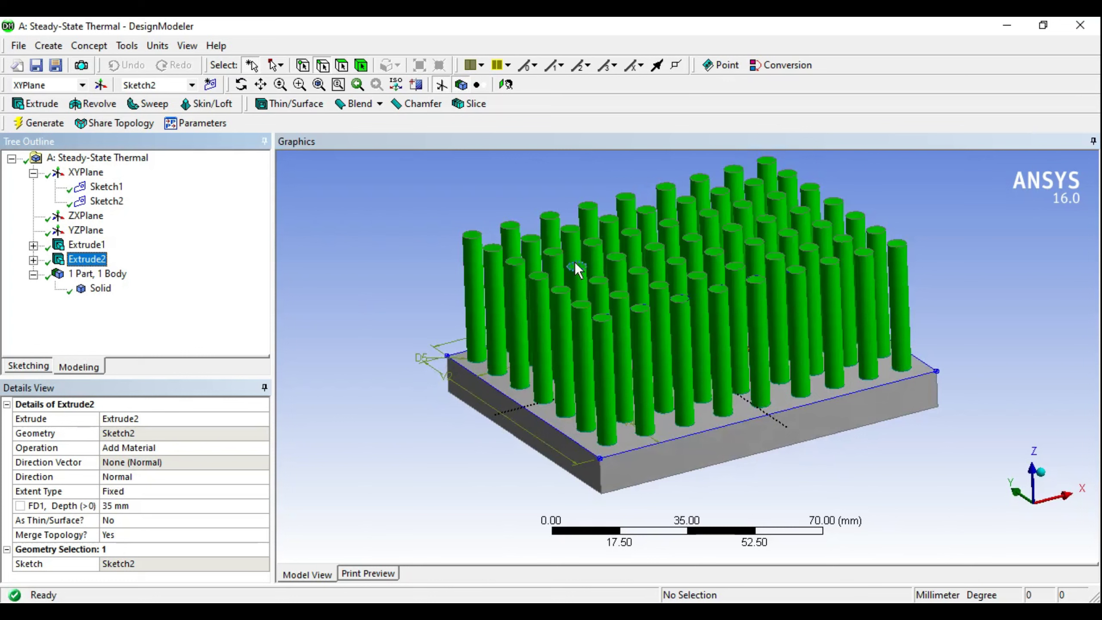
pyautogui.click(253, 447)
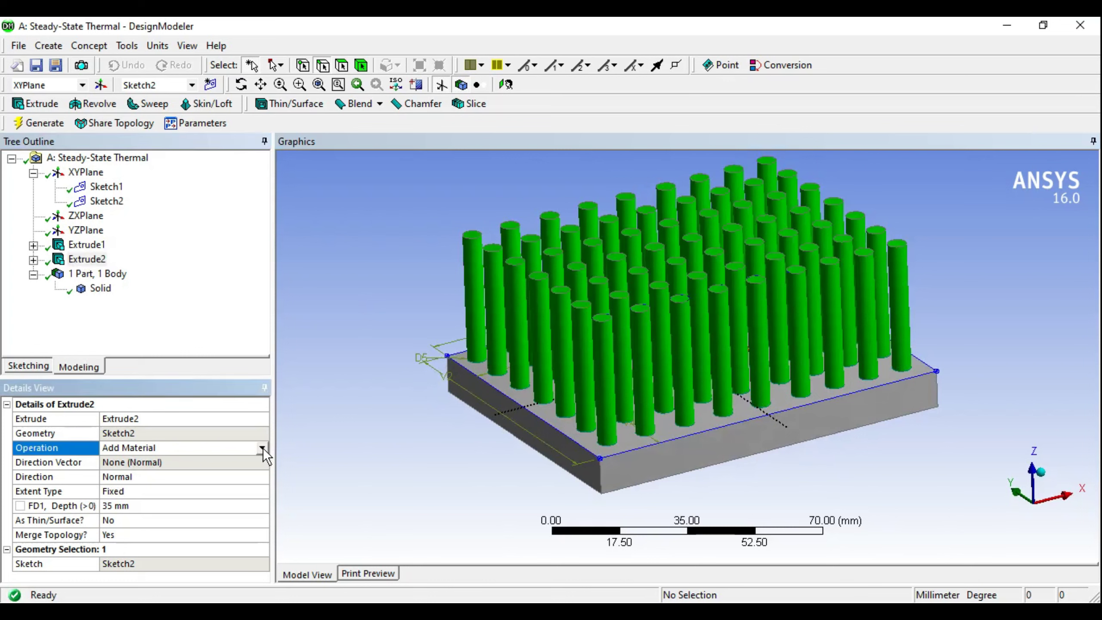
# - Set Extrude2 to Add Frozen, regenerate, and inspect the separate pin bodies
pyautogui.click(262, 447)
pyautogui.click(157, 473)
pyautogui.click(40, 123)
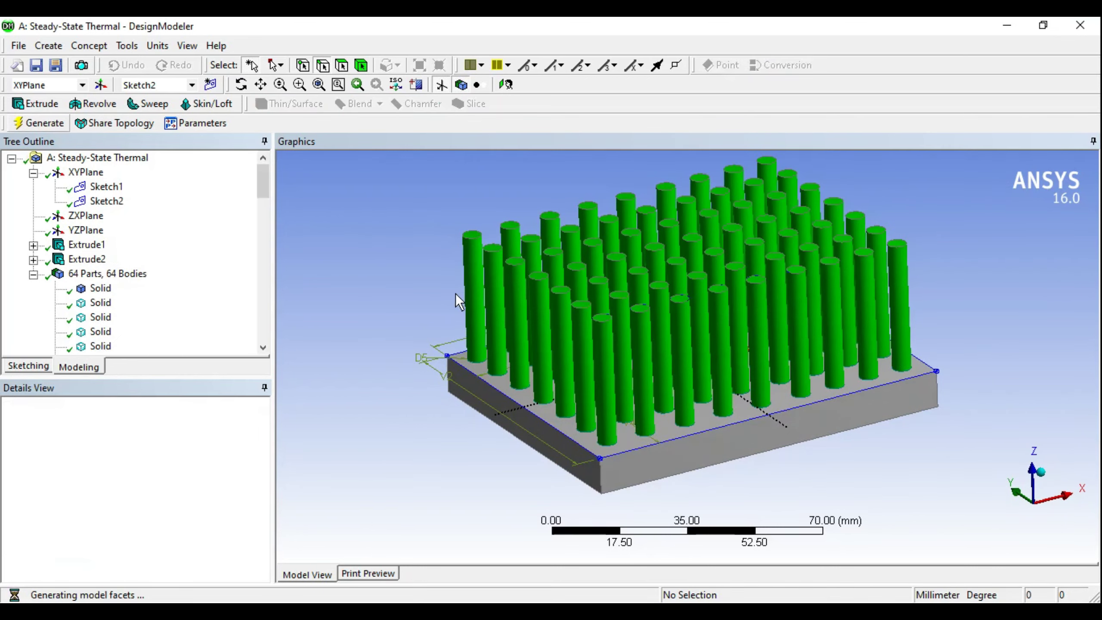
pyautogui.moveTo(263, 185); pyautogui.dragTo(255, 224)
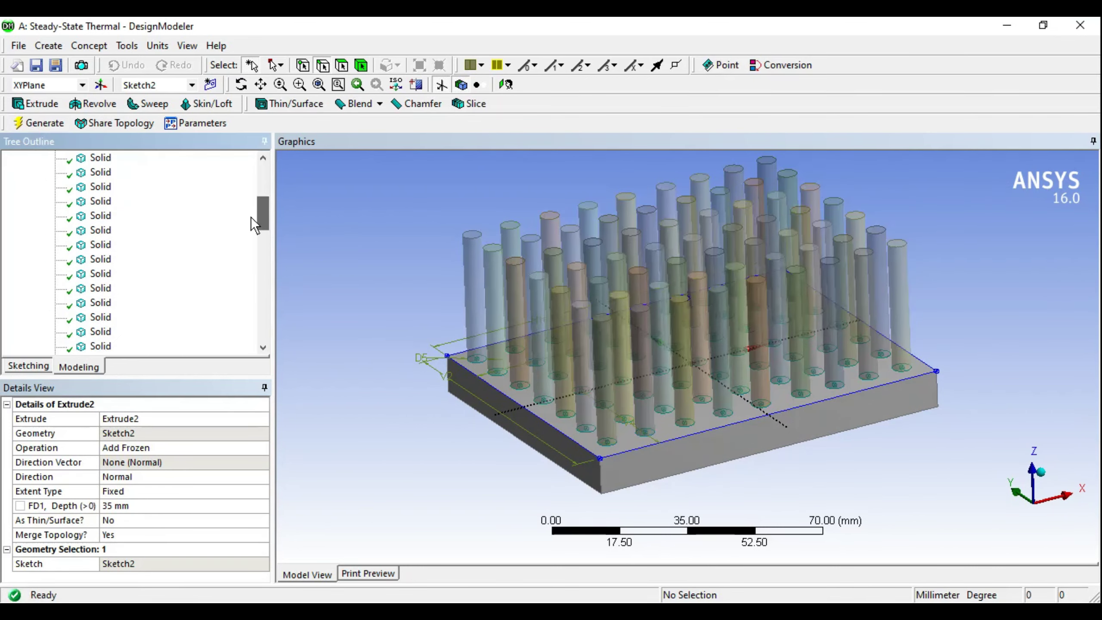
pyautogui.click(100, 216)
pyautogui.click(100, 288)
pyautogui.click(100, 317)
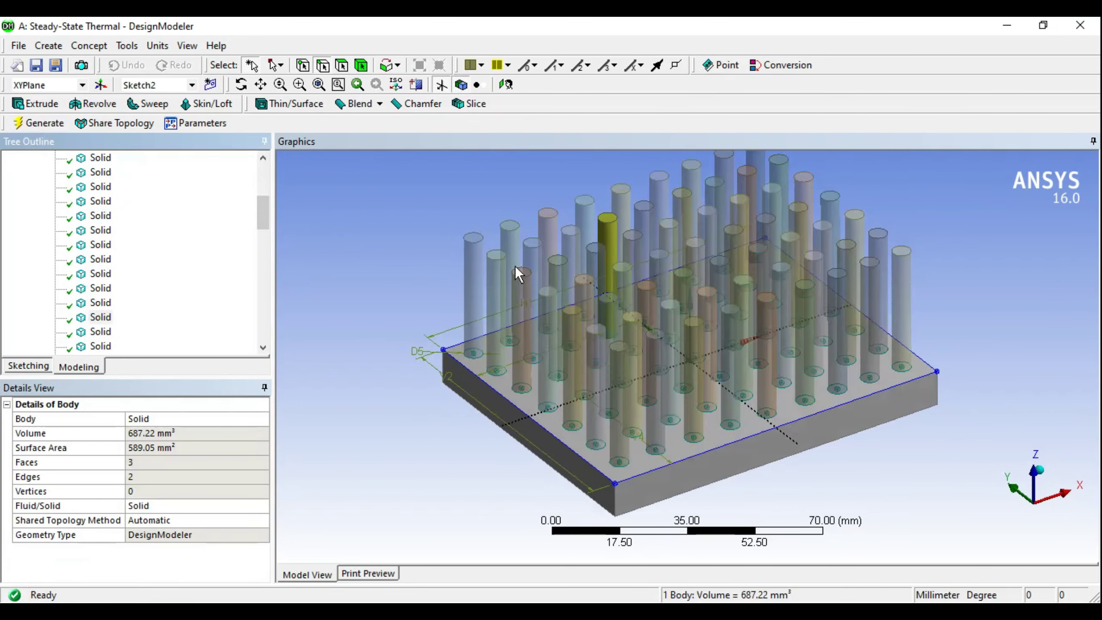
pyautogui.moveTo(515, 265); pyautogui.dragTo(496, 262, button='middle')
pyautogui.click(262, 213)
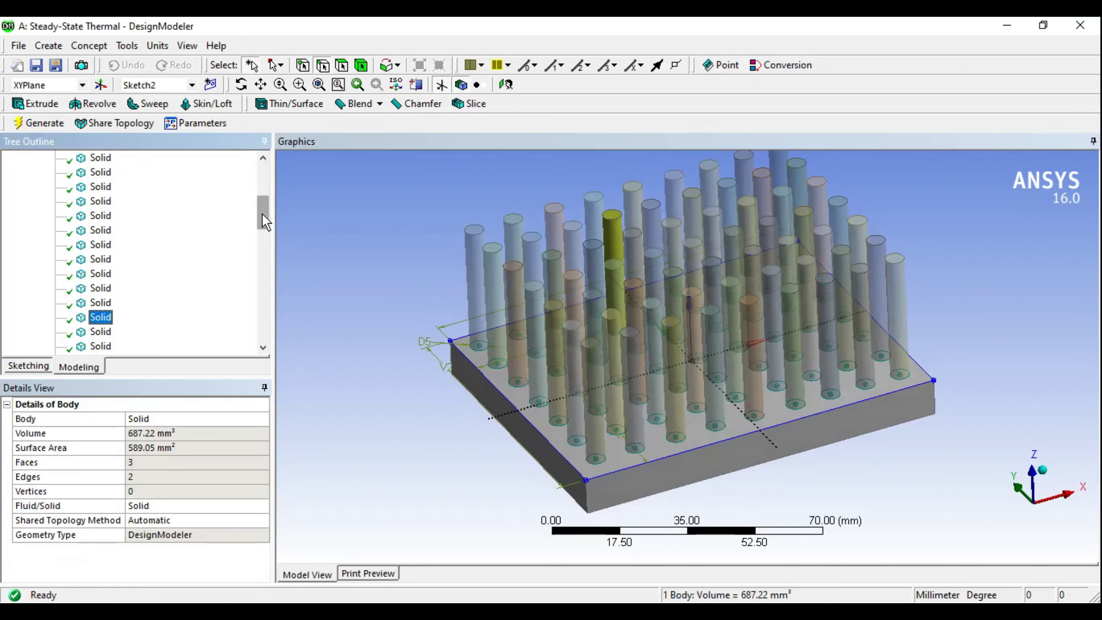
pyautogui.moveTo(262, 214); pyautogui.dragTo(262, 193)
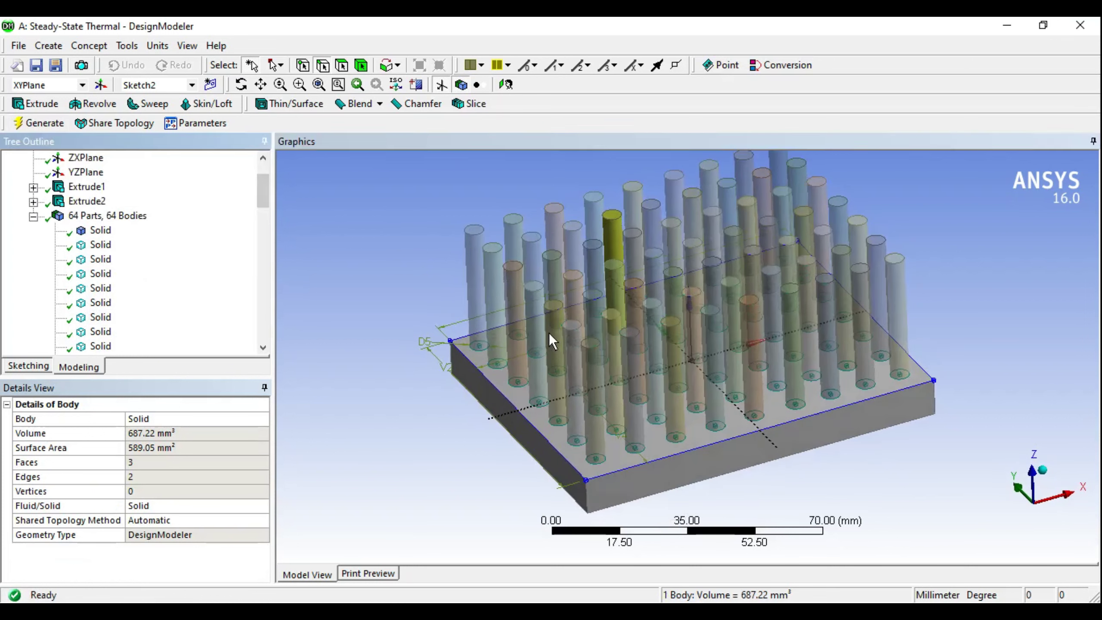
# - Return Extrude2 to Add Material, regenerate as one body, and close DesignModeler
pyautogui.click(104, 203)
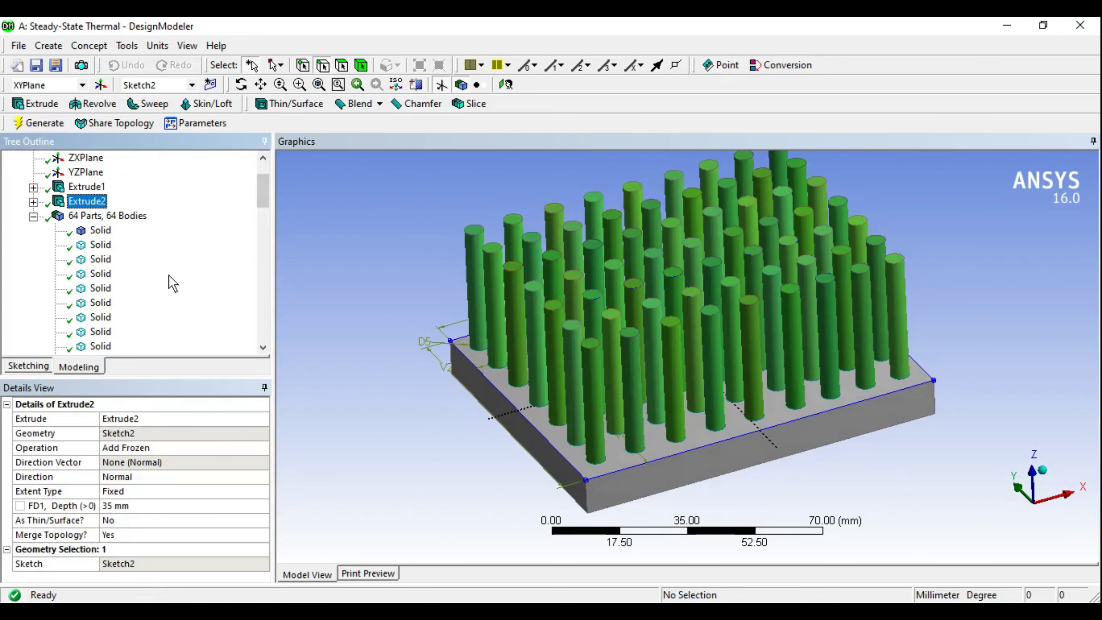
pyautogui.click(245, 449)
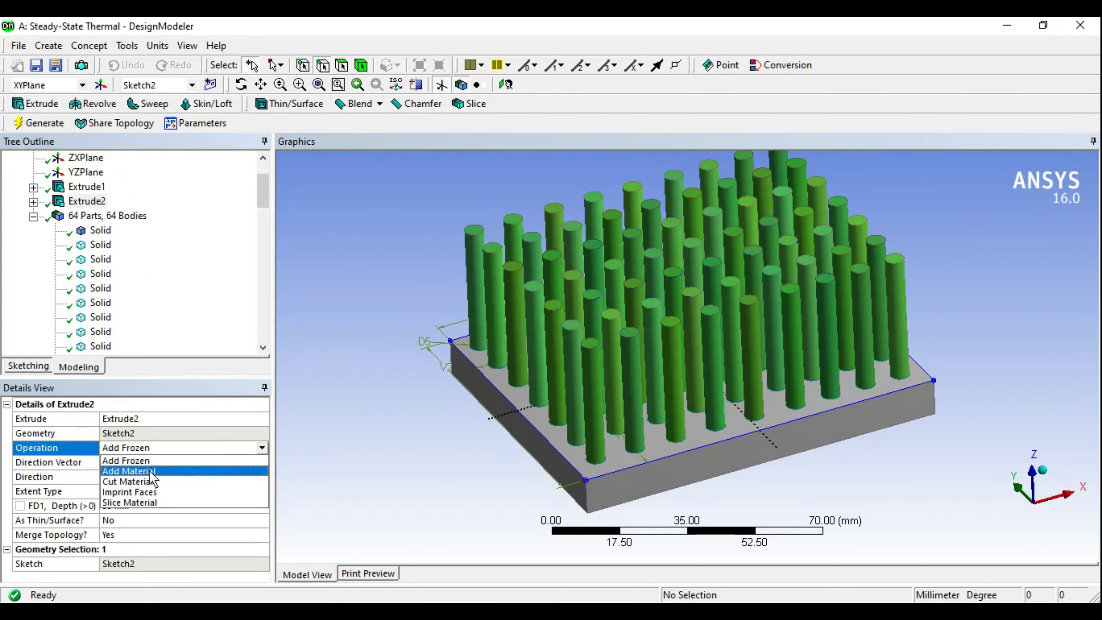
pyautogui.click(148, 470)
pyautogui.click(39, 121)
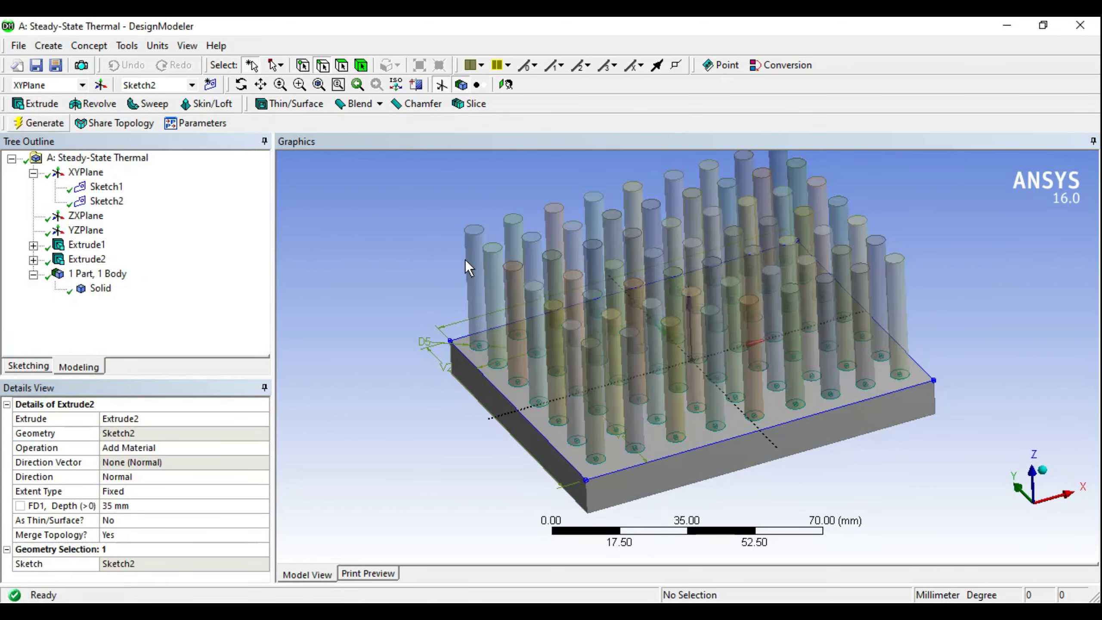
pyautogui.moveTo(759, 309)
pyautogui.mouseDown(button='middle')
pyautogui.moveTo(699, 305)
pyautogui.moveTo(687, 338)
pyautogui.mouseUp(button='middle')
pyautogui.scroll(-1, 693, 309)
pyautogui.scroll(-1, 690, 316)
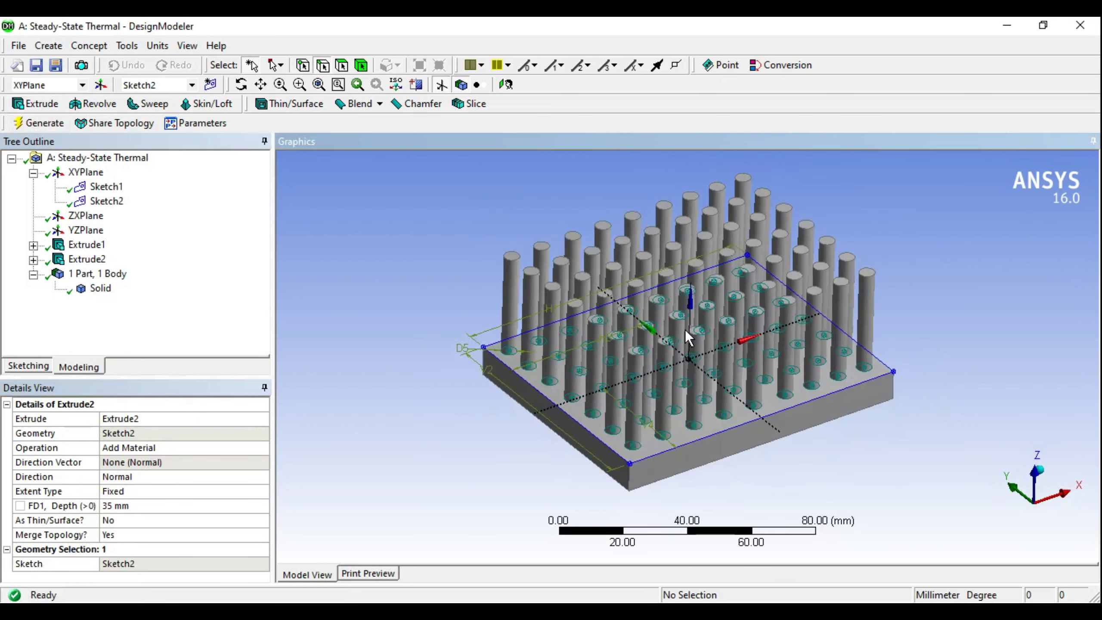
pyautogui.click(1080, 25)
# - Open the model in Mechanical and generate the default heat-sink mesh
pyautogui.doubleClick(342, 223)
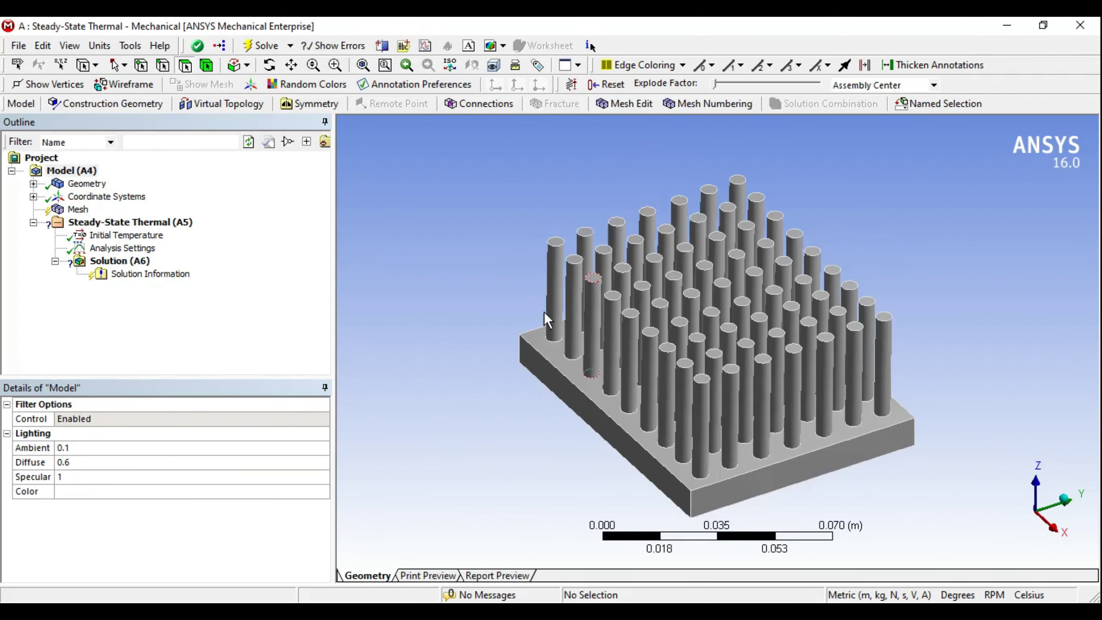
pyautogui.click(78, 210)
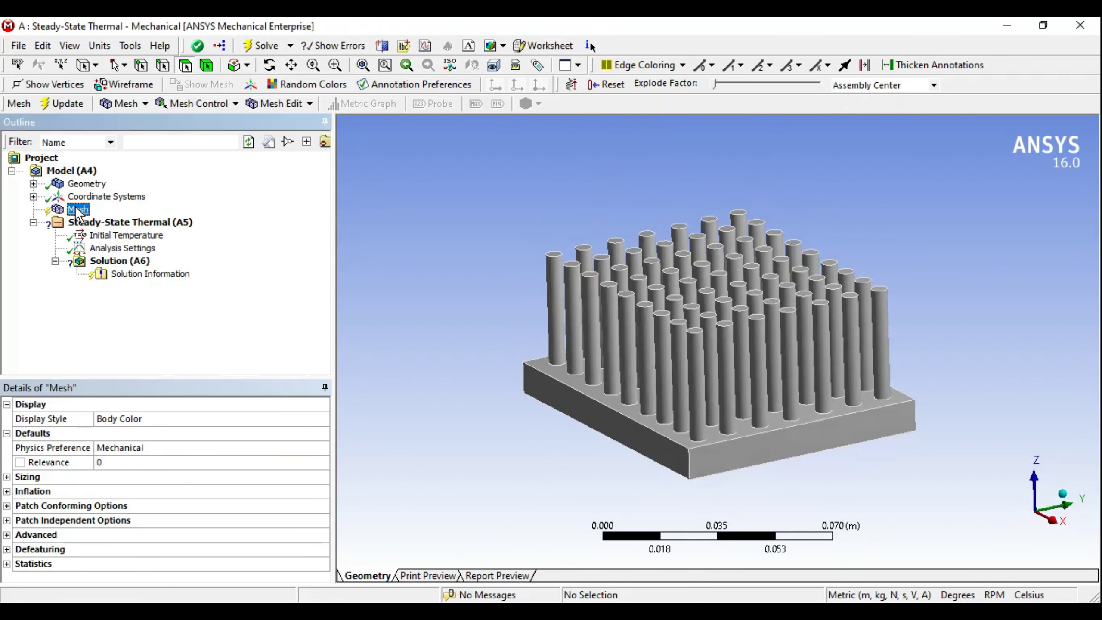
pyautogui.rightClick(78, 212)
pyautogui.click(122, 260)
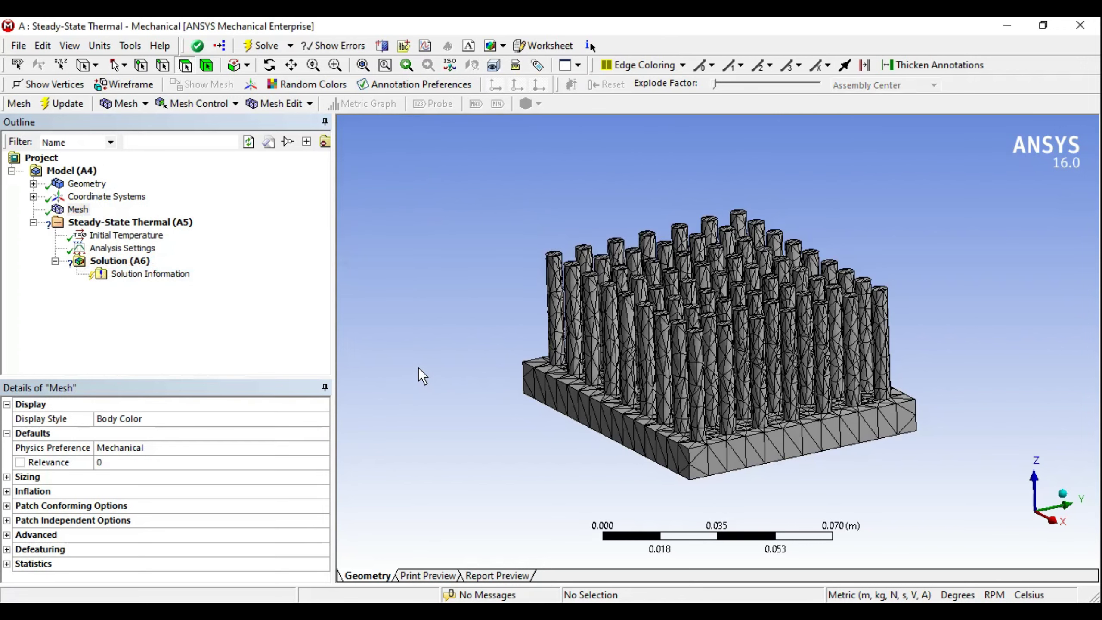
pyautogui.moveTo(419, 366)
pyautogui.mouseDown(button='middle')
pyautogui.moveTo(622, 338)
pyautogui.moveTo(643, 401)
pyautogui.moveTo(649, 374)
pyautogui.moveTo(587, 375)
pyautogui.moveTo(635, 375)
pyautogui.moveTo(607, 352)
pyautogui.moveTo(608, 363)
pyautogui.mouseUp(button='middle')
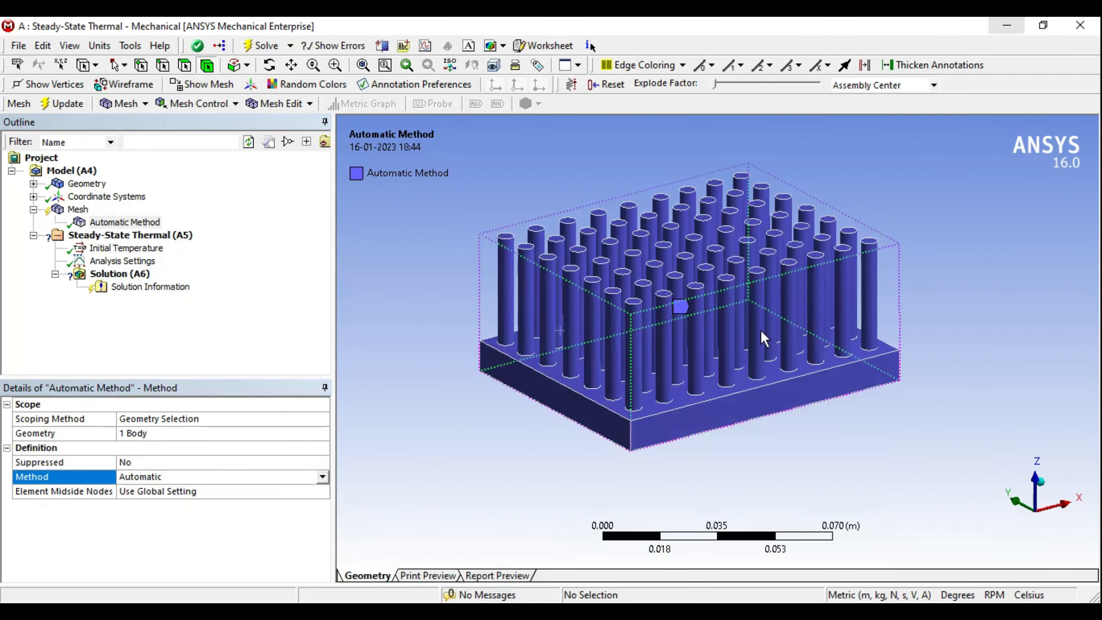
# - Orbit the meshed heat sink from several angles, then select the Automatic Method control
pyautogui.moveTo(552, 335)
pyautogui.mouseDown(button='middle')
pyautogui.moveTo(523, 426)
pyautogui.moveTo(649, 371)
pyautogui.mouseUp(button='middle')
pyautogui.click(78, 209)
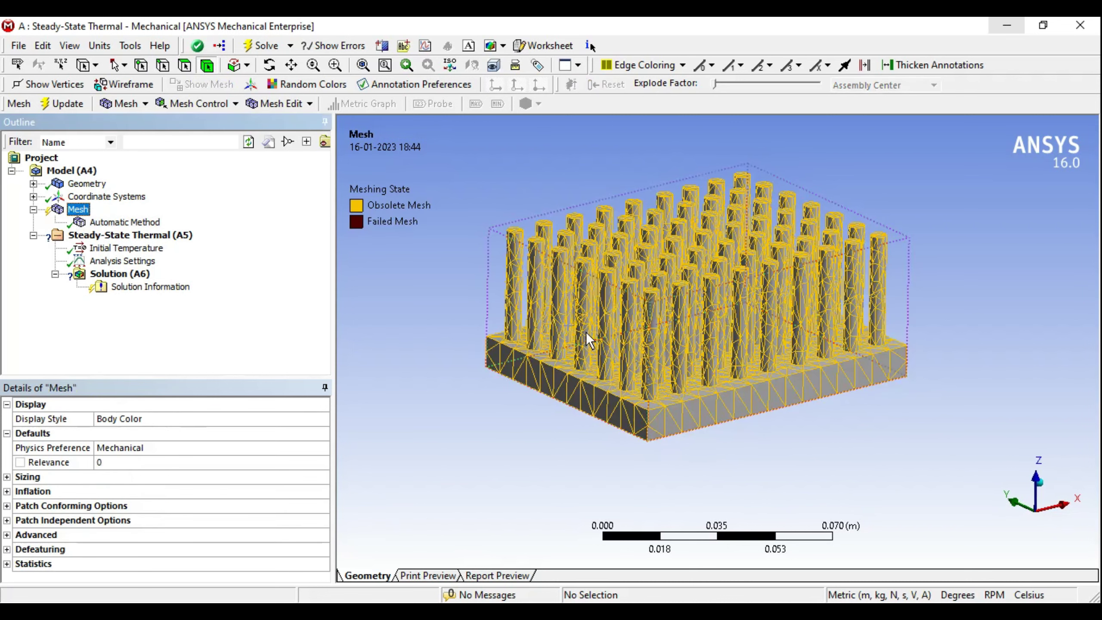
pyautogui.moveTo(807, 368)
pyautogui.mouseDown(button='middle')
pyautogui.moveTo(797, 343)
pyautogui.moveTo(606, 328)
pyautogui.mouseUp(button='middle')
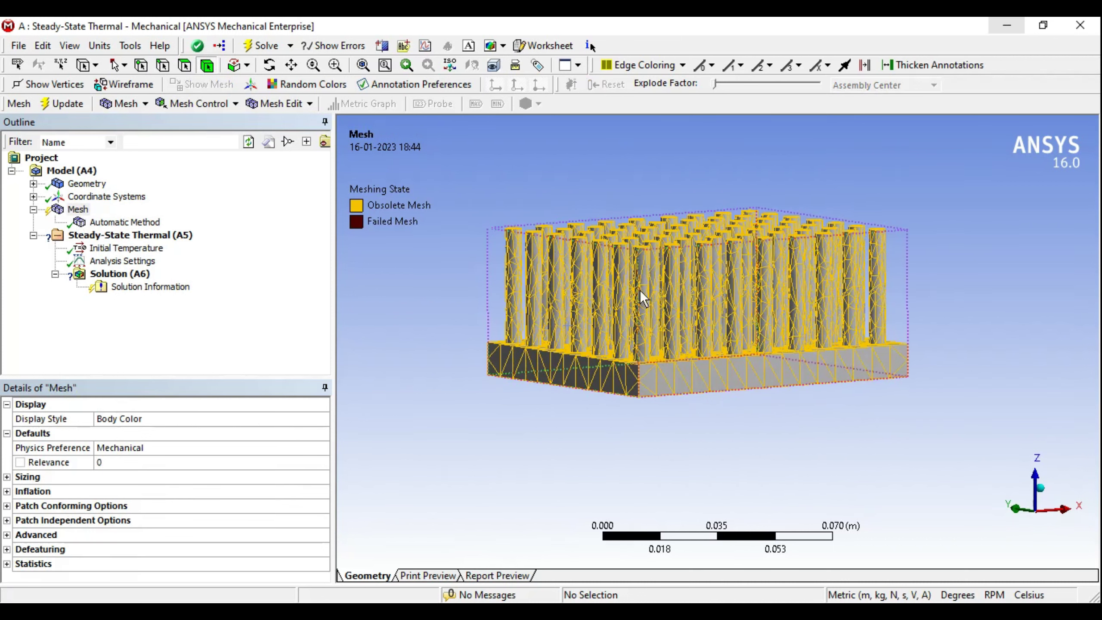
pyautogui.moveTo(640, 290)
pyautogui.mouseDown(button='middle')
pyautogui.moveTo(682, 302)
pyautogui.moveTo(670, 318)
pyautogui.moveTo(660, 311)
pyautogui.moveTo(671, 296)
pyautogui.moveTo(687, 337)
pyautogui.moveTo(696, 319)
pyautogui.moveTo(678, 338)
pyautogui.mouseUp(button='middle')
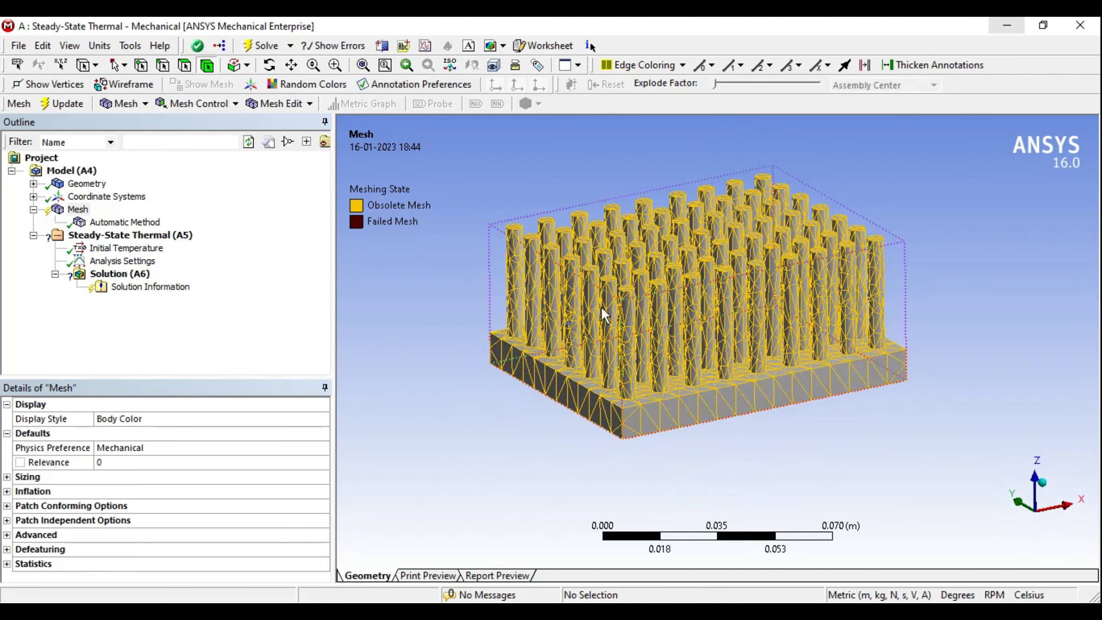
pyautogui.click(144, 225)
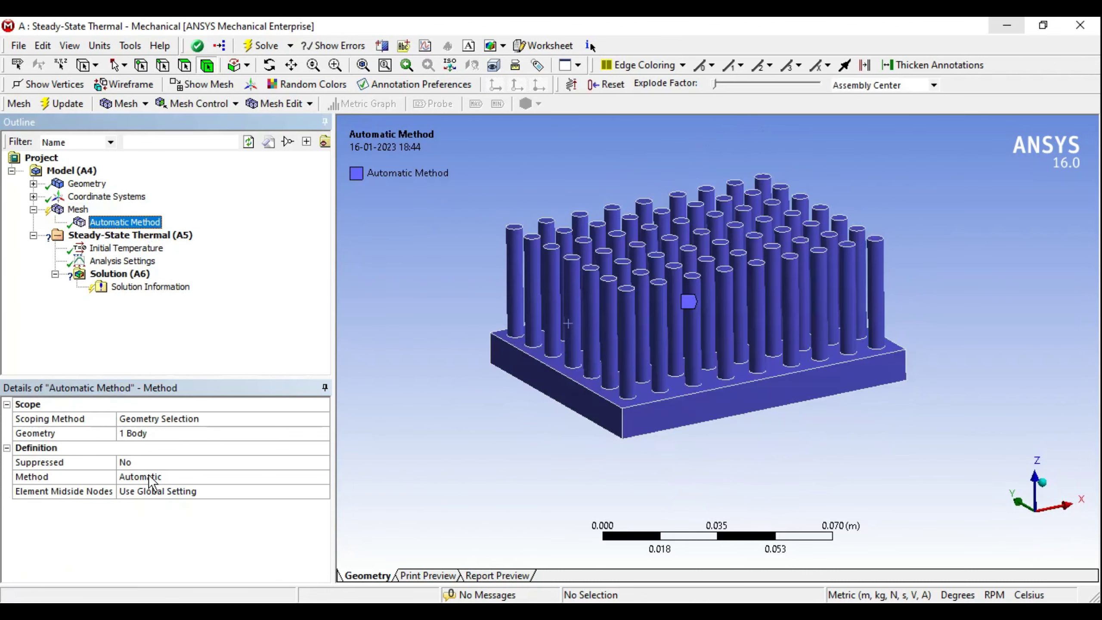
# - Set the mesh method to MultiZone with Manual Source selection
pyautogui.click(300, 477)
pyautogui.click(156, 530)
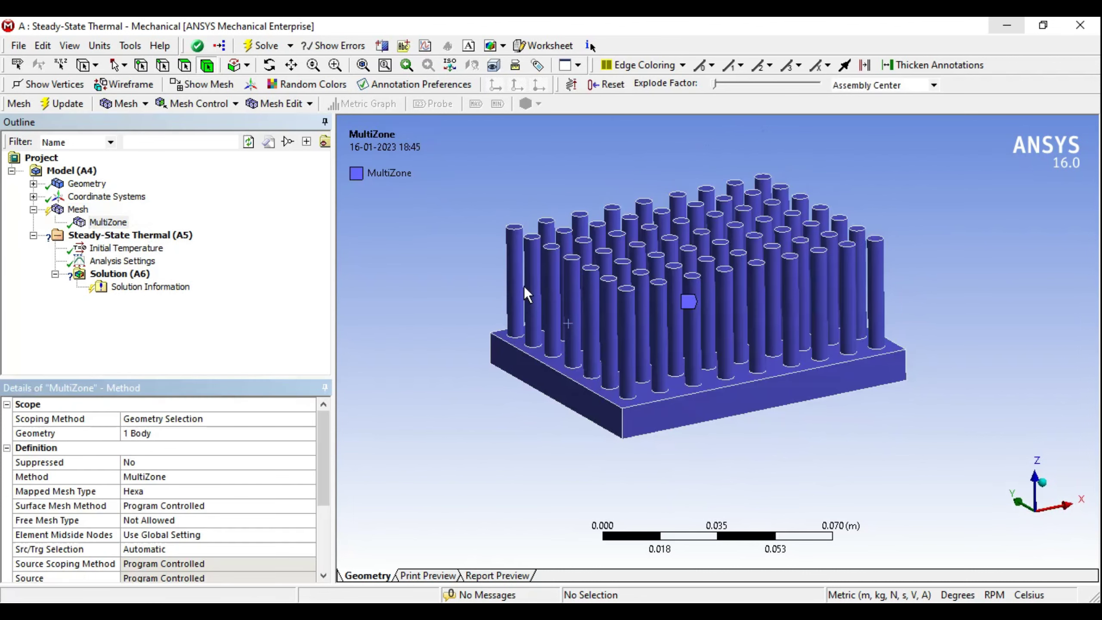
pyautogui.moveTo(510, 296)
pyautogui.mouseDown(button='middle')
pyautogui.moveTo(608, 295)
pyautogui.moveTo(506, 257)
pyautogui.mouseUp(button='middle')
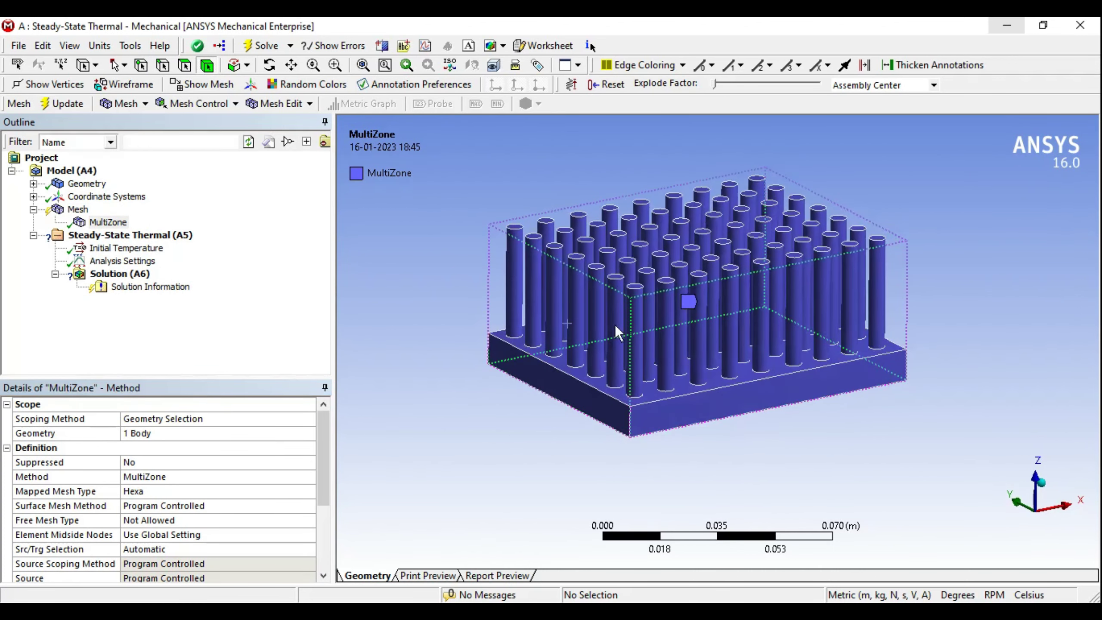
pyautogui.scroll(-3, 325, 453)
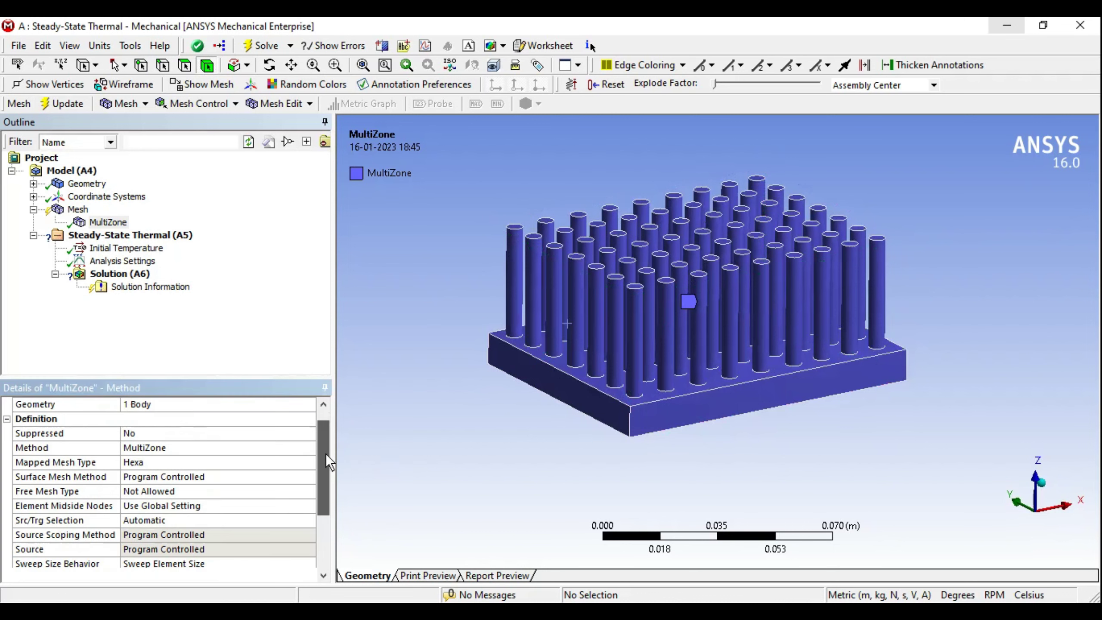
pyautogui.click(178, 435)
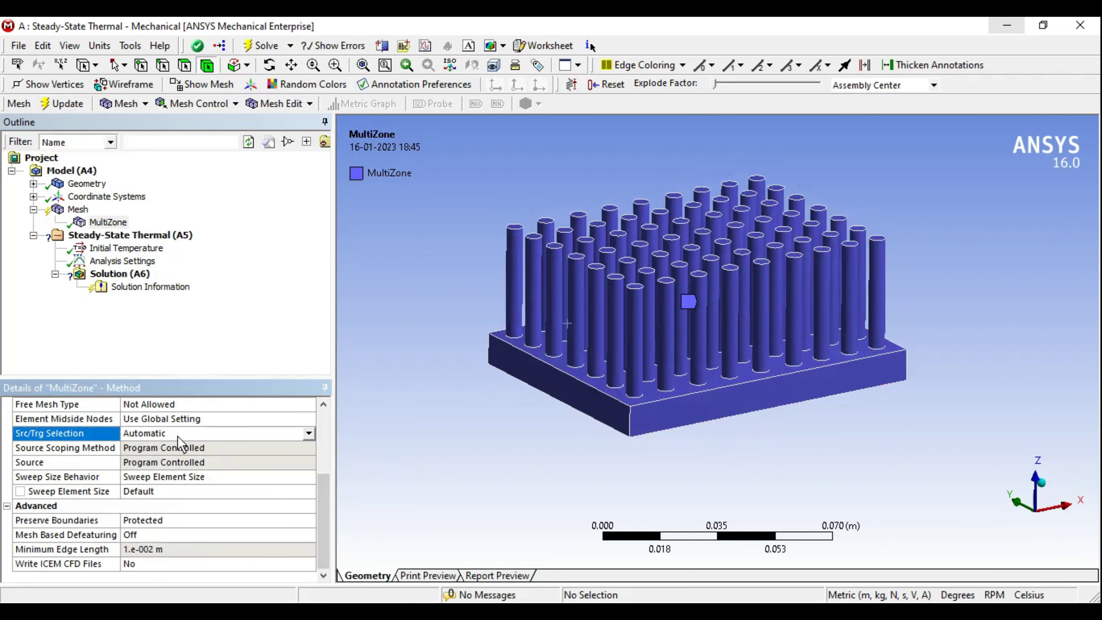
pyautogui.click(309, 433)
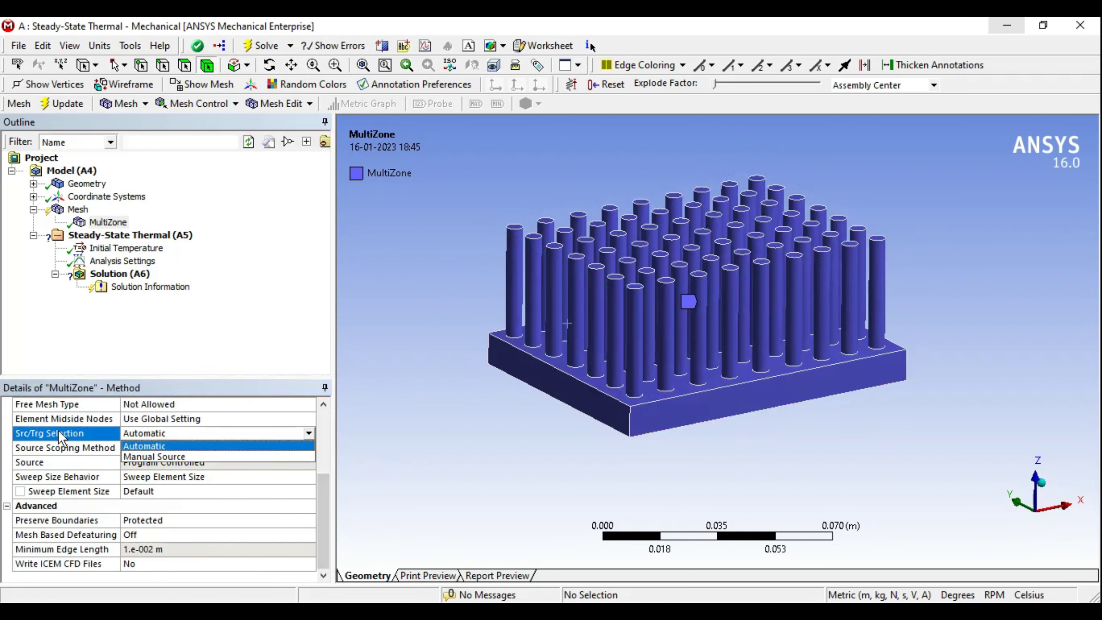
pyautogui.click(156, 457)
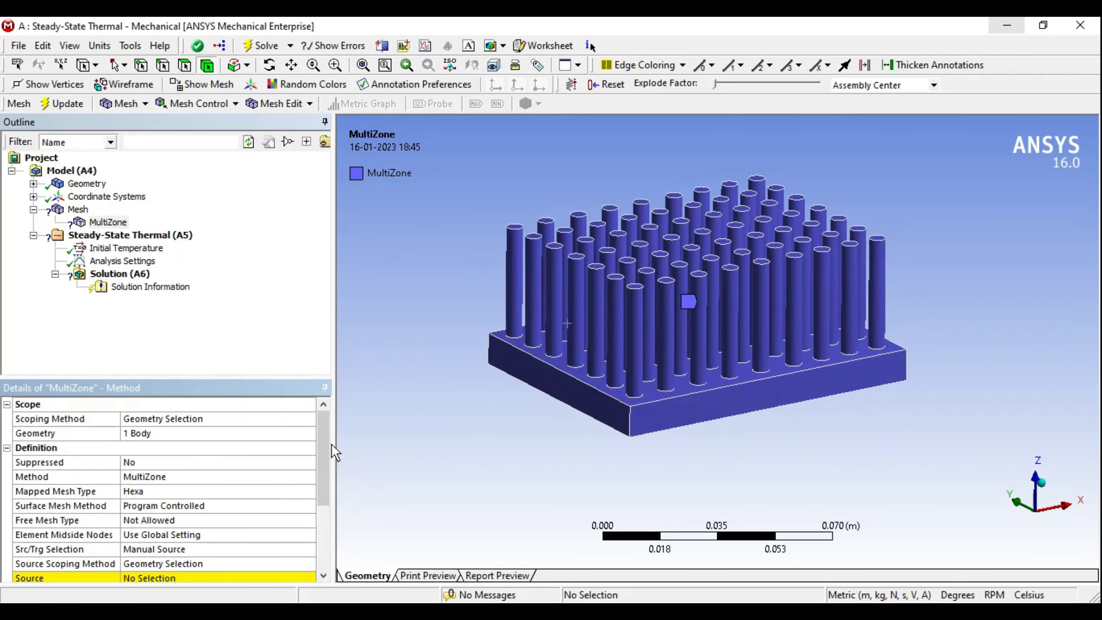
pyautogui.scroll(-2, 323, 460)
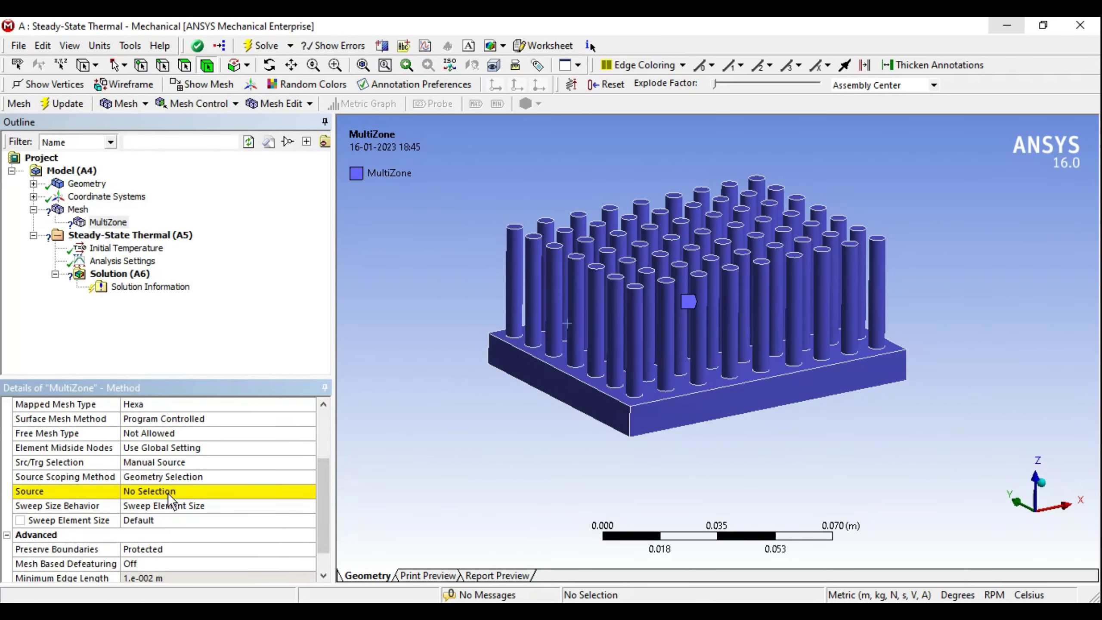
# - Switch to face picking and select the base's bottom and top faces
pyautogui.moveTo(728, 469); pyautogui.dragTo(651, 354, button='middle')
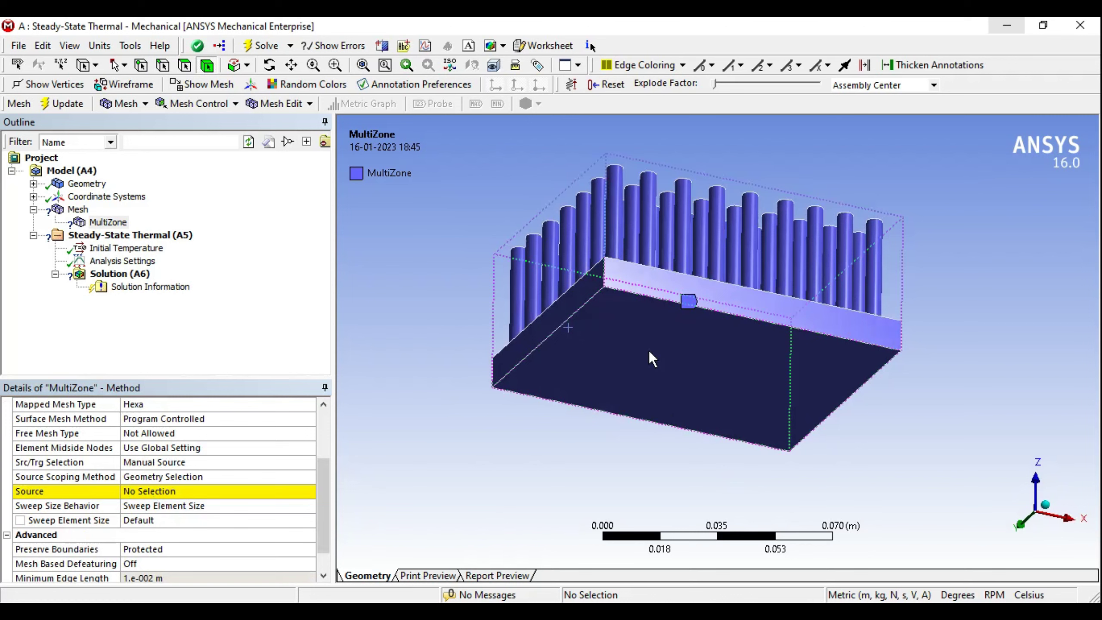
pyautogui.click(649, 350)
pyautogui.click(184, 65)
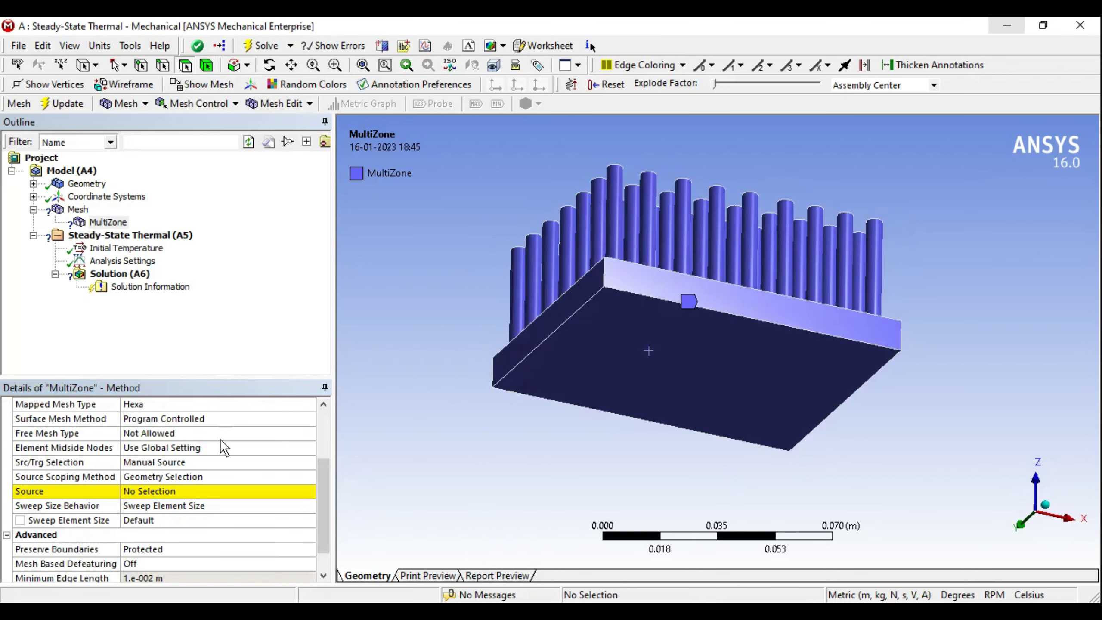
pyautogui.click(155, 491)
pyautogui.click(628, 358)
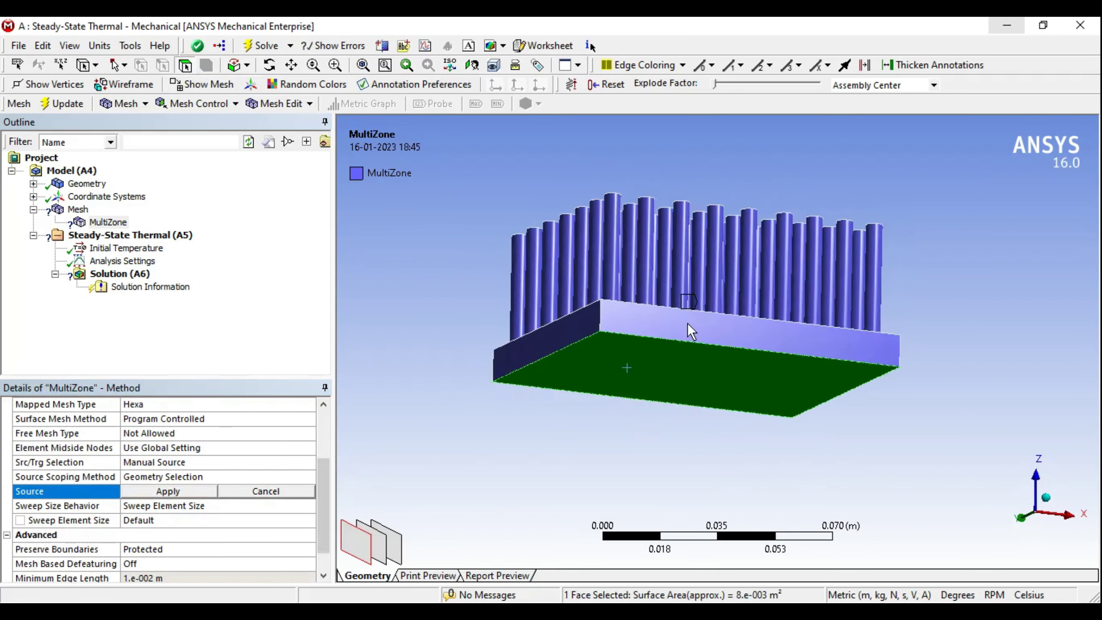
pyautogui.moveTo(629, 358); pyautogui.dragTo(678, 366, button='middle')
pyautogui.keyDown('ctrl'); pyautogui.click(617, 411); pyautogui.keyUp('ctrl')
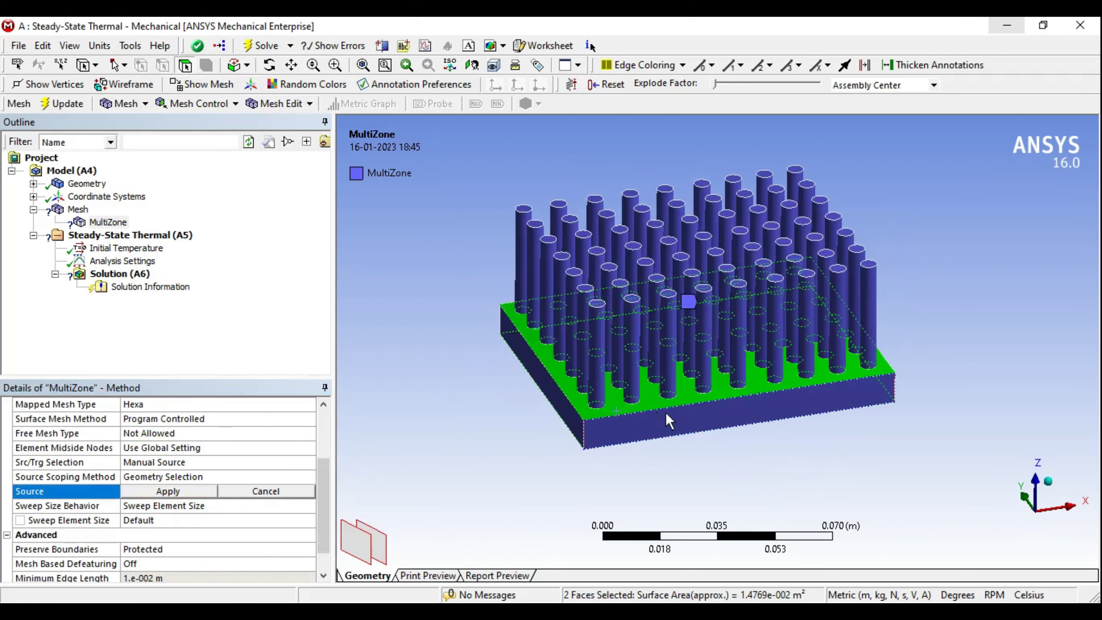
pyautogui.moveTo(665, 413)
pyautogui.mouseDown(button='middle')
pyautogui.moveTo(697, 317)
pyautogui.moveTo(699, 358)
pyautogui.moveTo(608, 381)
pyautogui.mouseUp(button='middle')
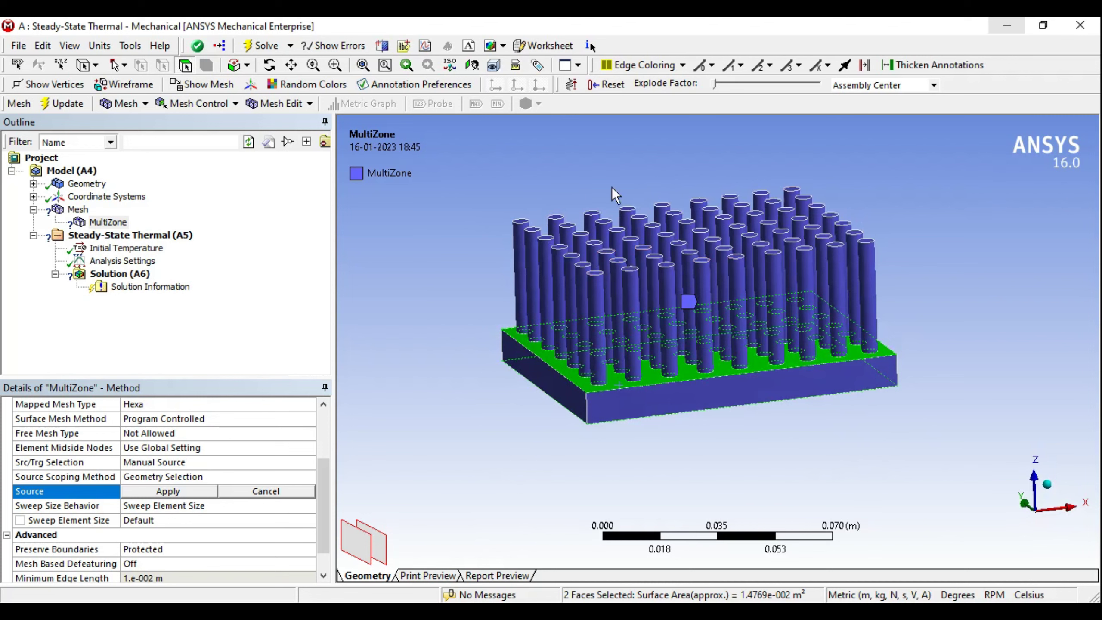
# - Add one pin's top face and reselect the base's top and bottom faces
pyautogui.moveTo(684, 298); pyautogui.dragTo(668, 329, button='middle')
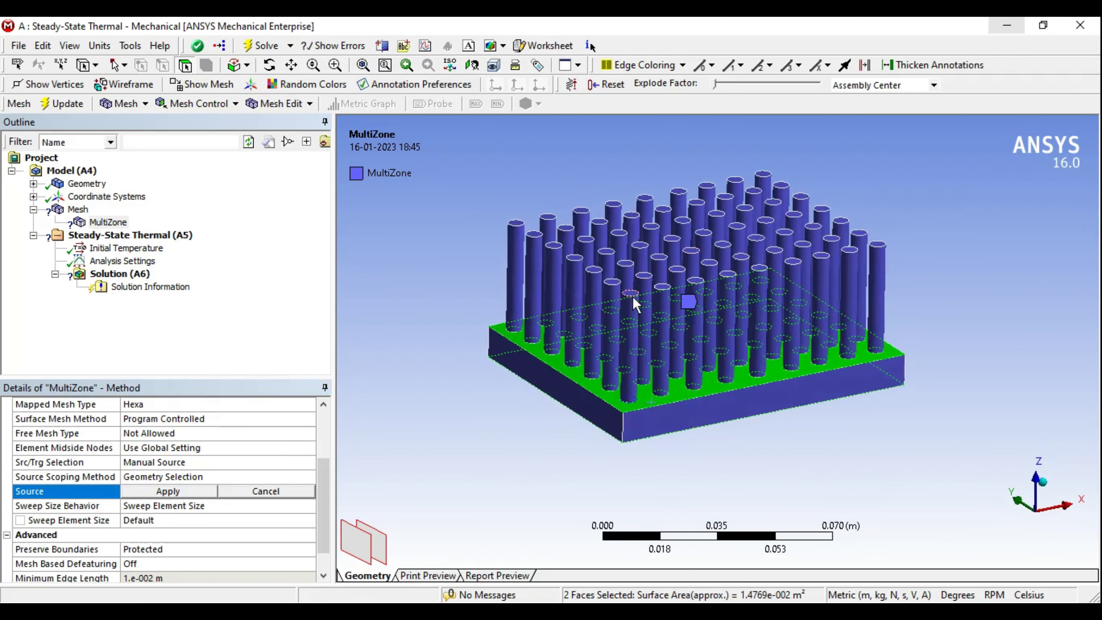
pyautogui.keyDown('ctrl'); pyautogui.click(633, 299); pyautogui.keyUp('ctrl')
pyautogui.click(632, 295)
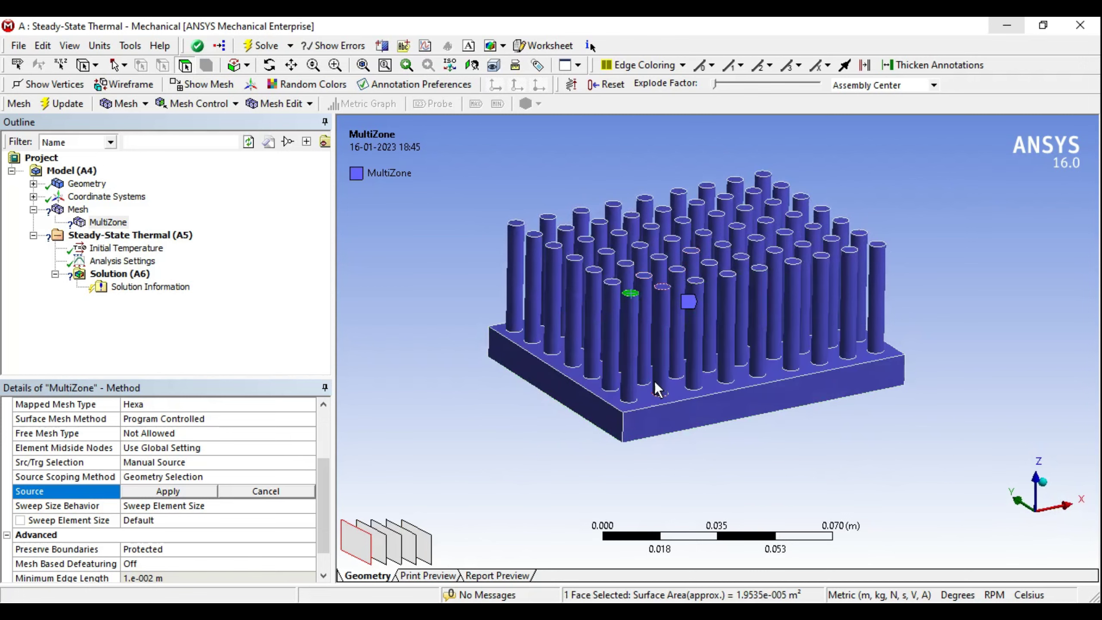
pyautogui.click(649, 393)
pyautogui.moveTo(649, 393); pyautogui.dragTo(645, 306, button='middle')
pyautogui.keyDown('ctrl'); pyautogui.click(644, 304); pyautogui.keyUp('ctrl')
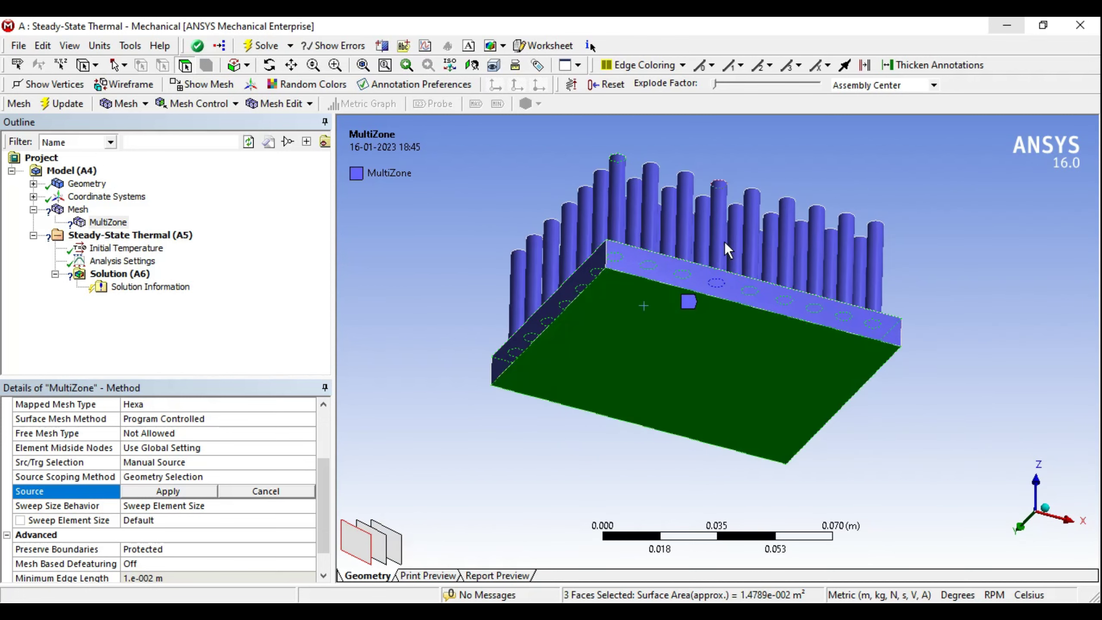
pyautogui.moveTo(725, 243)
pyautogui.mouseDown(button='middle')
pyautogui.moveTo(707, 290)
pyautogui.moveTo(677, 260)
pyautogui.mouseUp(button='middle')
pyautogui.moveTo(615, 307); pyautogui.dragTo(592, 365, button='middle')
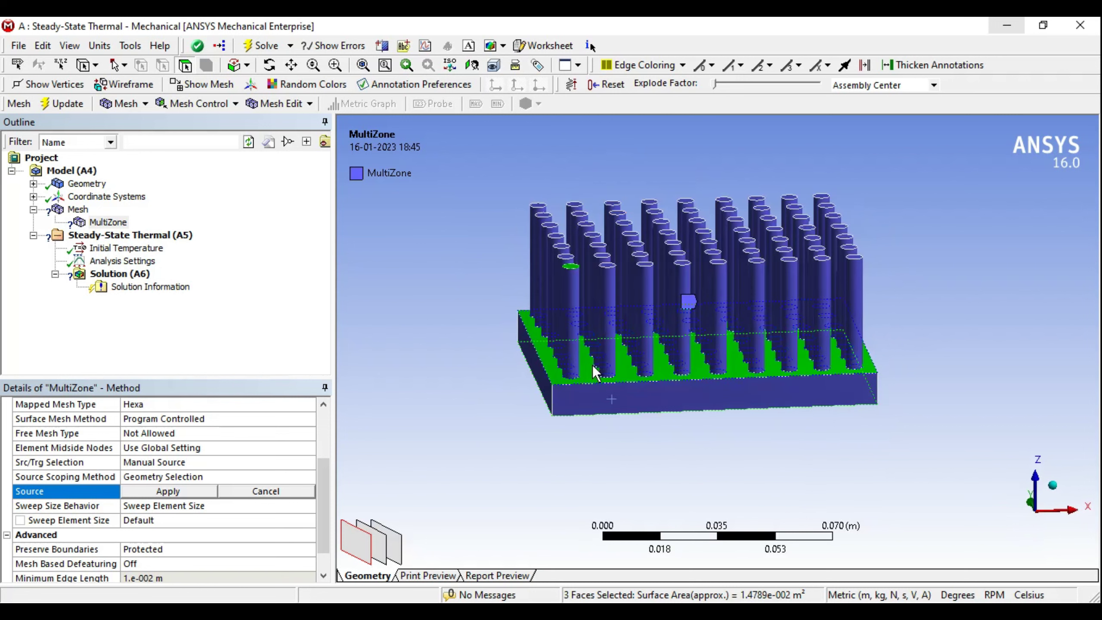
pyautogui.moveTo(563, 208)
pyautogui.mouseDown(button='middle')
pyautogui.moveTo(561, 265)
pyautogui.moveTo(581, 254)
pyautogui.moveTo(574, 265)
pyautogui.mouseUp(button='middle')
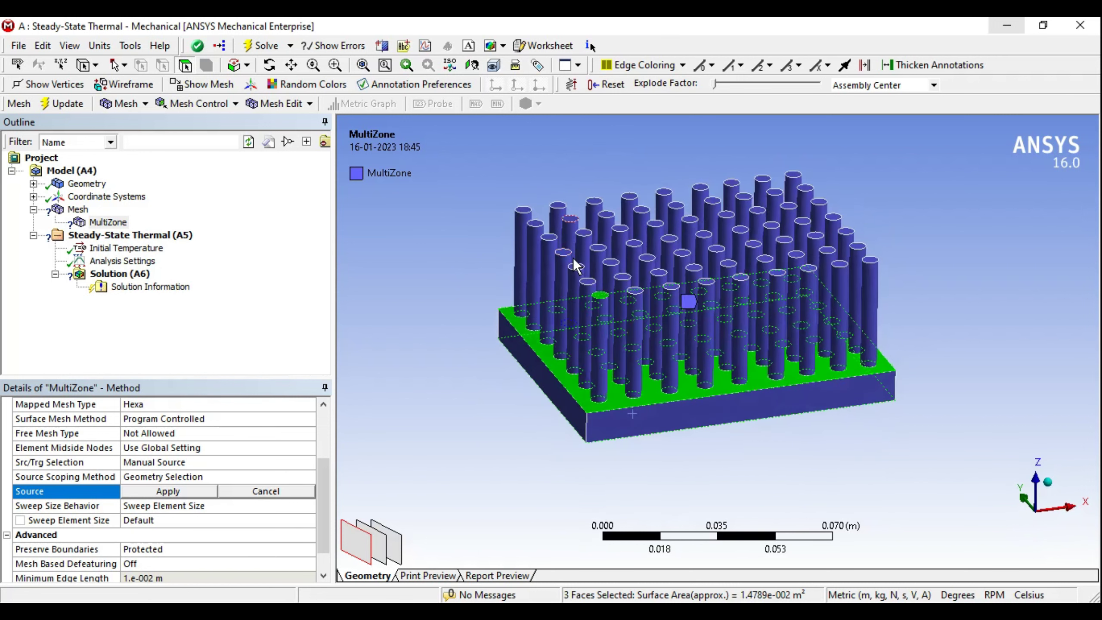
# - Apply the three selected faces as the MultiZone source and inspect the model
pyautogui.click(168, 493)
pyautogui.moveTo(328, 454); pyautogui.dragTo(320, 505)
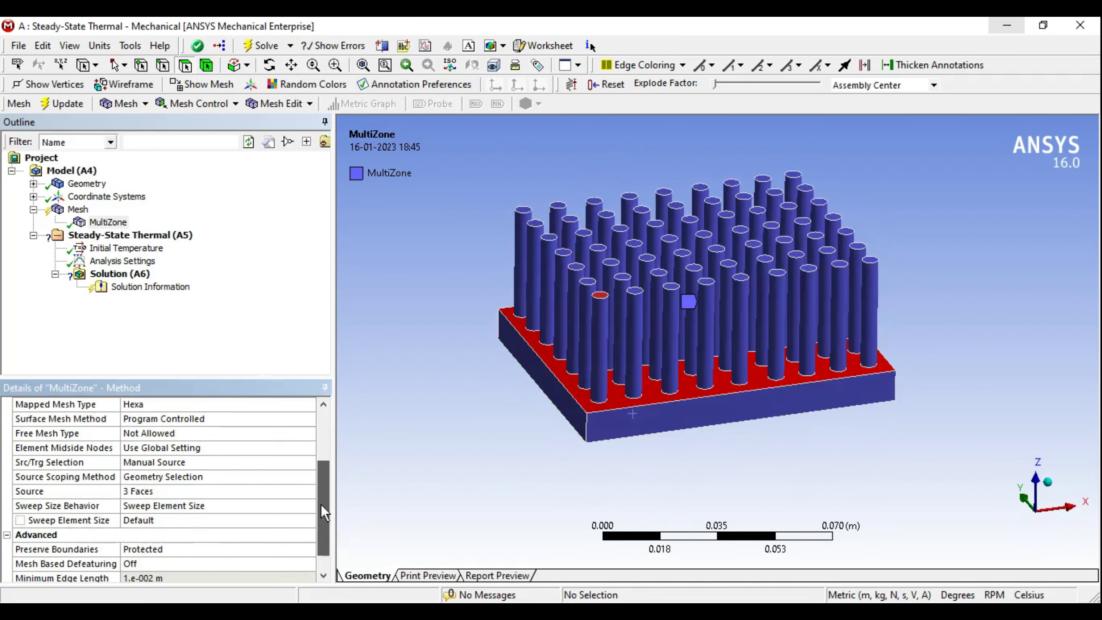
pyautogui.moveTo(628, 457); pyautogui.dragTo(626, 352, button='middle')
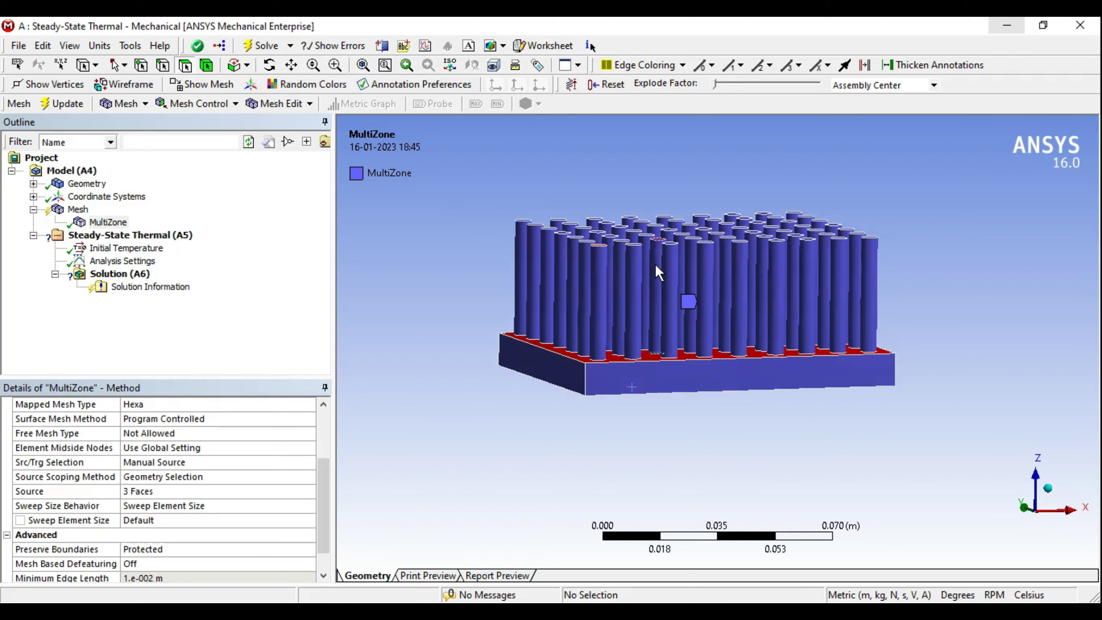
pyautogui.moveTo(656, 264); pyautogui.dragTo(652, 284, button='middle')
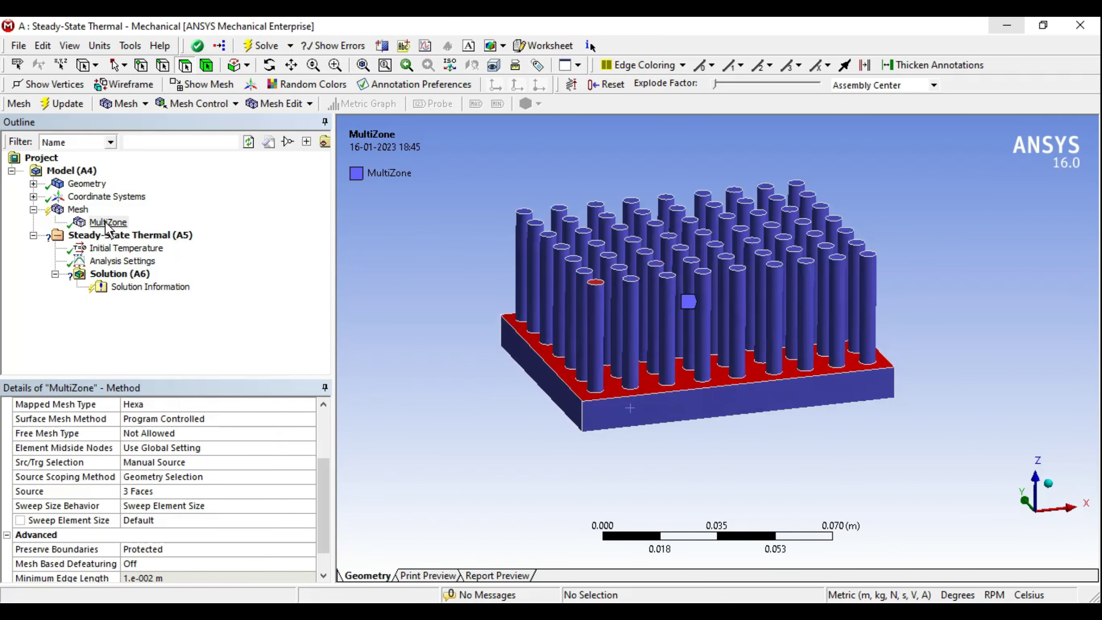
# - Generate the MultiZone hex mesh and check its sizing settings
pyautogui.rightClick(79, 212)
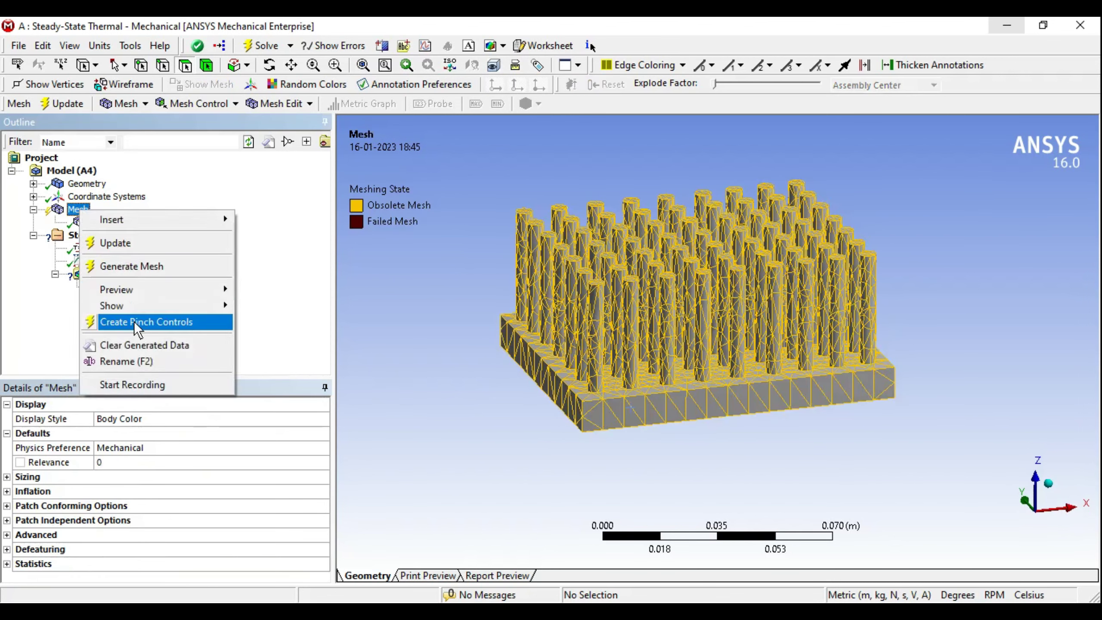
pyautogui.click(140, 266)
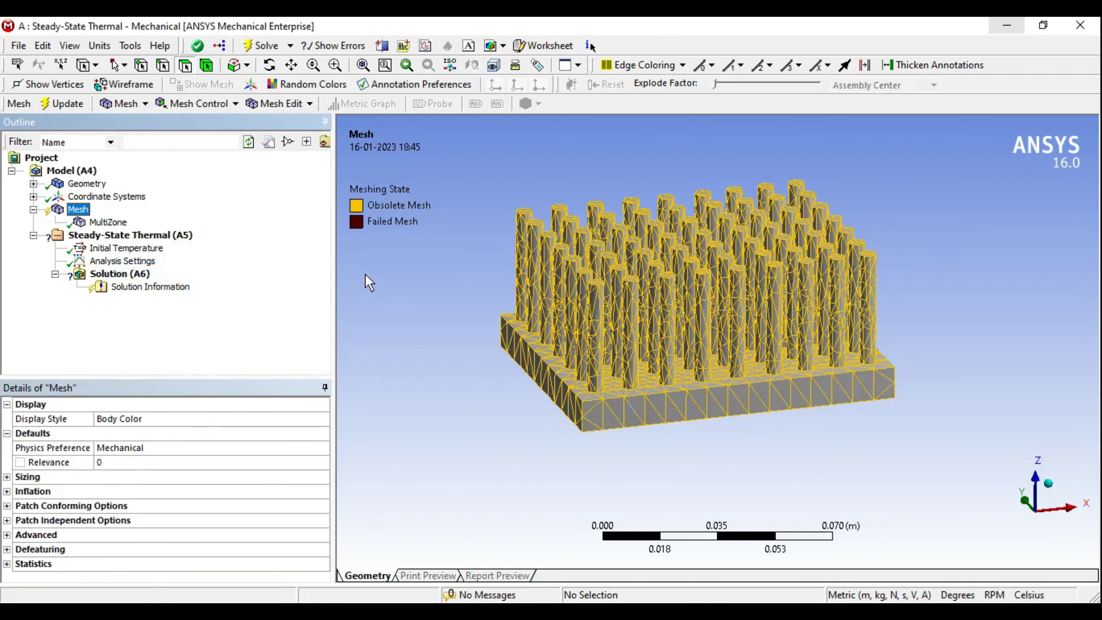
pyautogui.moveTo(699, 345)
pyautogui.mouseDown(button='middle')
pyautogui.moveTo(803, 327)
pyautogui.moveTo(820, 337)
pyautogui.moveTo(808, 359)
pyautogui.moveTo(705, 351)
pyautogui.moveTo(678, 241)
pyautogui.moveTo(665, 238)
pyautogui.moveTo(741, 347)
pyautogui.mouseUp(button='middle')
pyautogui.click(7, 476)
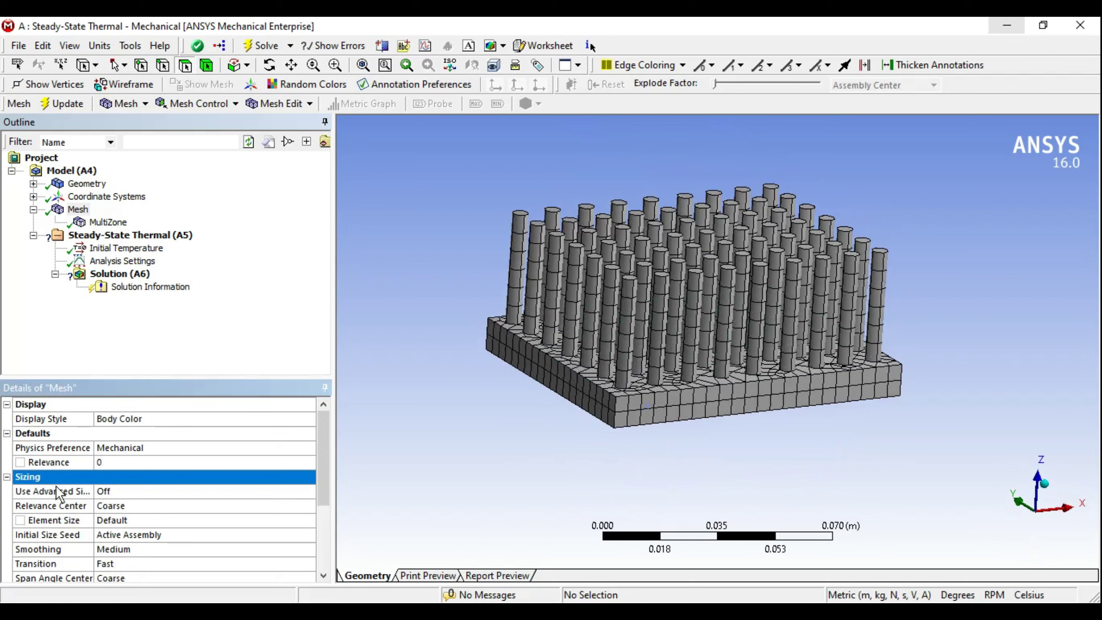
pyautogui.click(7, 476)
# - Orbit around the hex mesh, then collapse Mesh and select Steady-State Thermal (A5)
pyautogui.moveTo(752, 336)
pyautogui.mouseDown(button='middle')
pyautogui.moveTo(729, 338)
pyautogui.moveTo(745, 335)
pyautogui.moveTo(741, 346)
pyautogui.moveTo(730, 321)
pyautogui.mouseUp(button='middle')
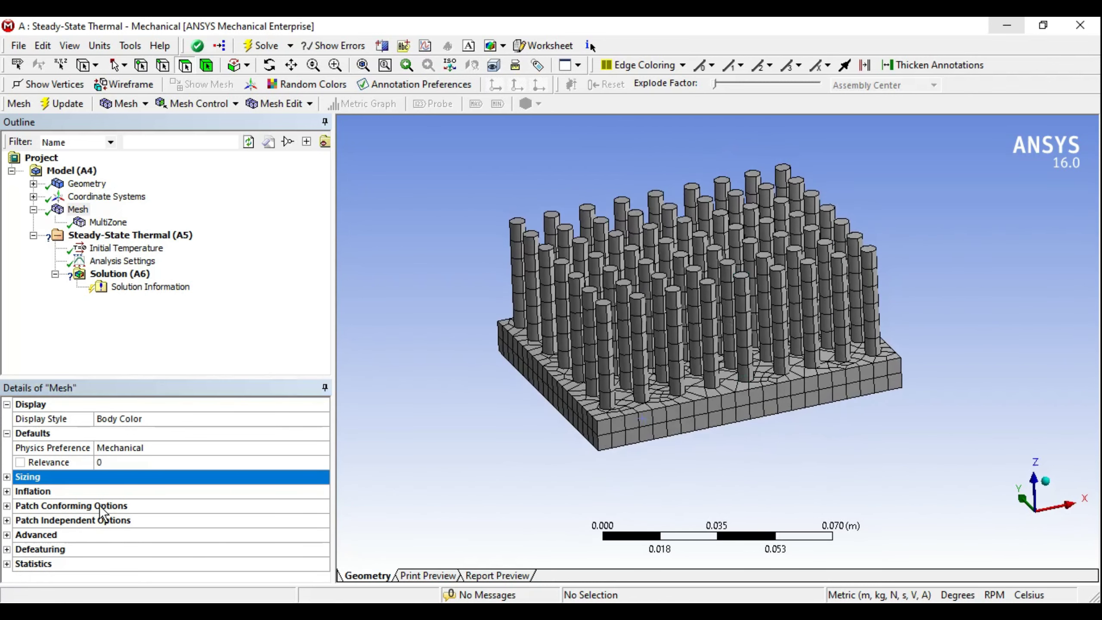
pyautogui.moveTo(629, 338)
pyautogui.mouseDown(button='middle')
pyautogui.moveTo(693, 304)
pyautogui.moveTo(695, 321)
pyautogui.moveTo(647, 288)
pyautogui.mouseUp(button='middle')
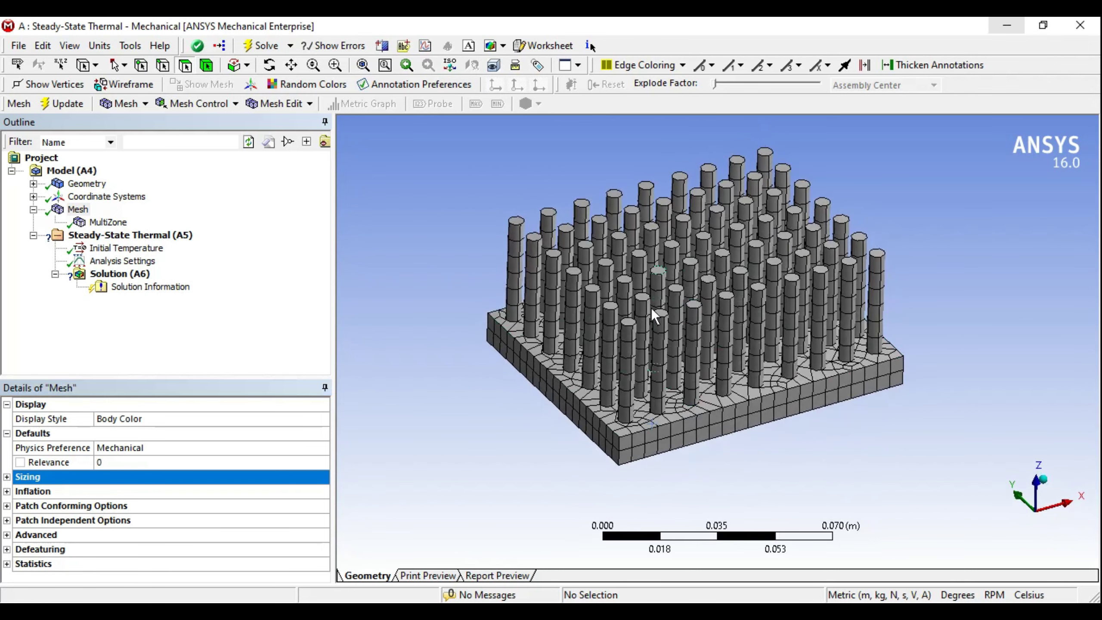
pyautogui.moveTo(689, 373)
pyautogui.mouseDown(button='middle')
pyautogui.moveTo(759, 335)
pyautogui.moveTo(668, 365)
pyautogui.mouseUp(button='middle')
pyautogui.click(34, 209)
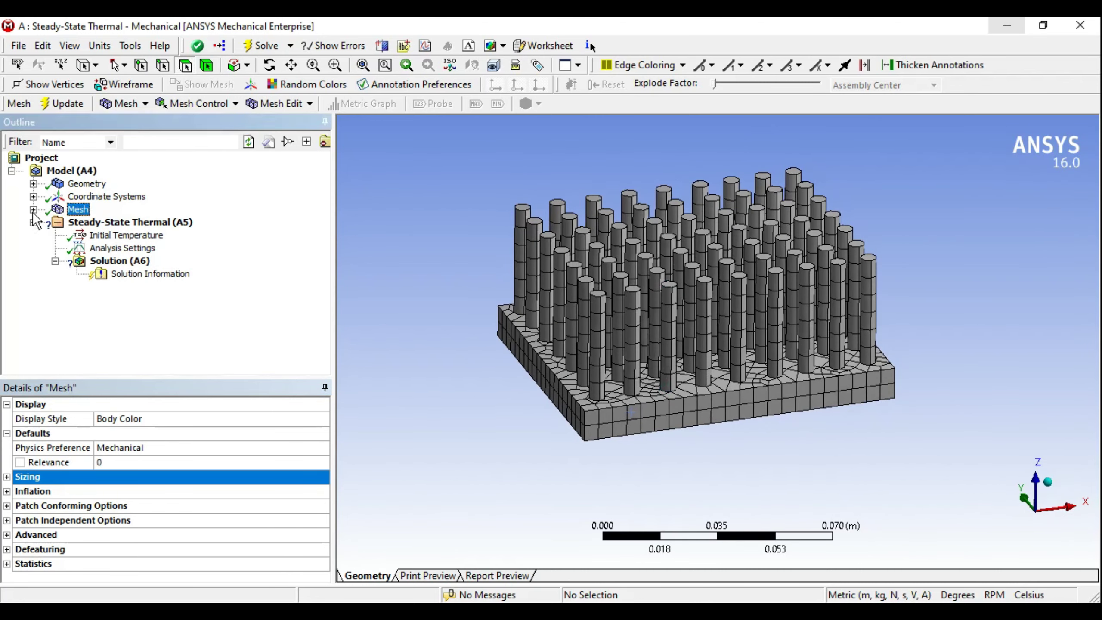
pyautogui.click(114, 224)
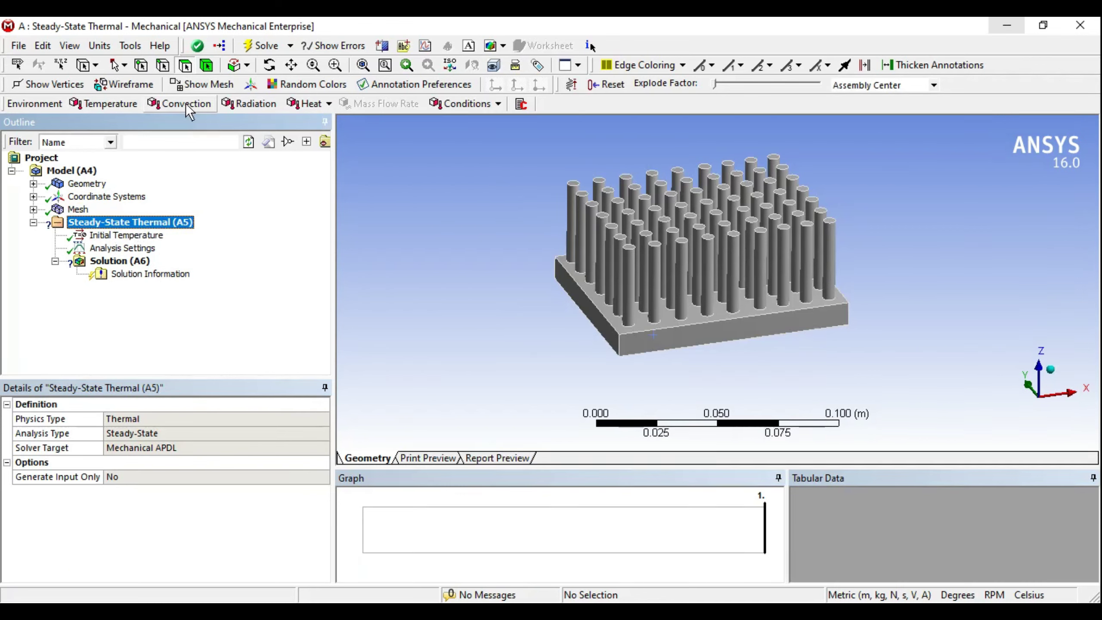
# - Review the 22 °C initial temperature and the single load step ending at 1 s
pyautogui.click(120, 236)
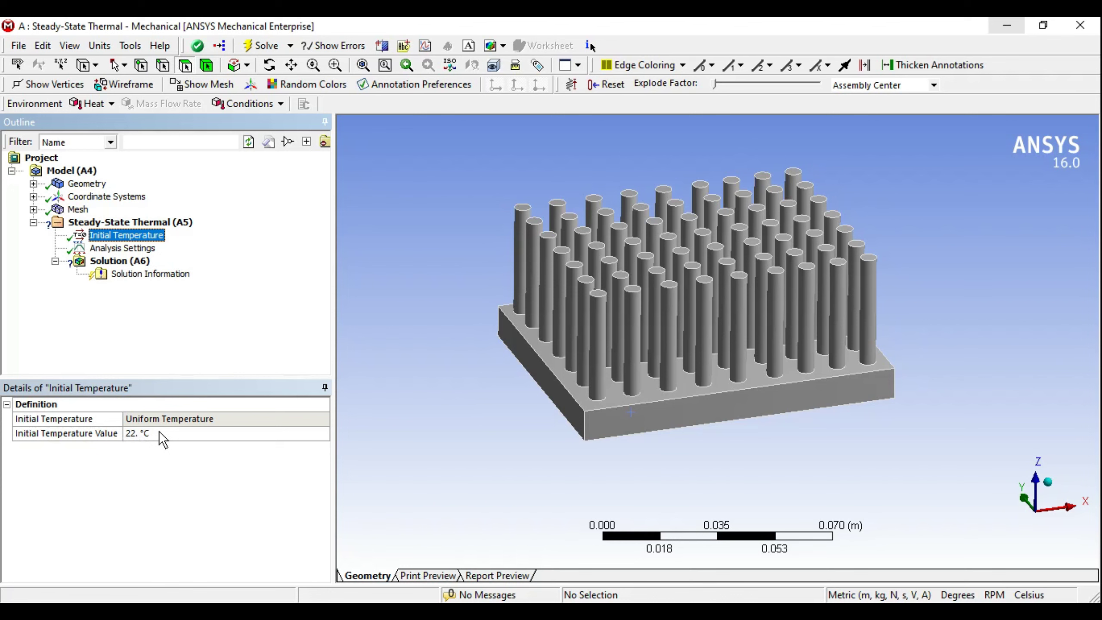
pyautogui.moveTo(664, 330)
pyautogui.mouseDown(button='middle')
pyautogui.moveTo(702, 368)
pyautogui.moveTo(691, 365)
pyautogui.mouseUp(button='middle')
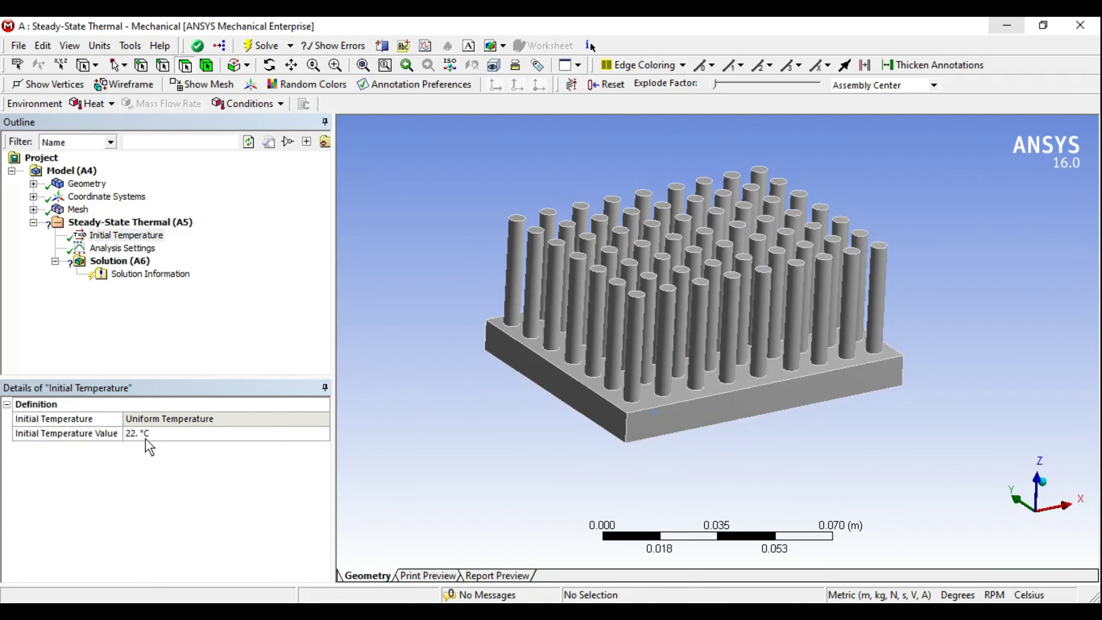
pyautogui.click(122, 248)
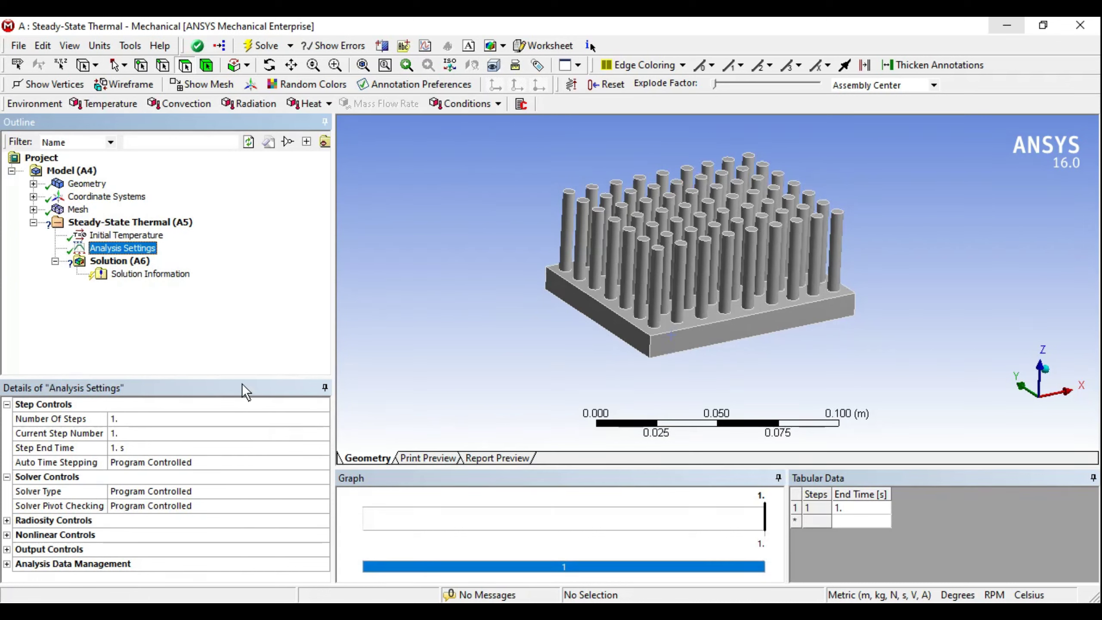
# - Browse the Heat load list, then zoom in and select the base's top face
pyautogui.click(134, 222)
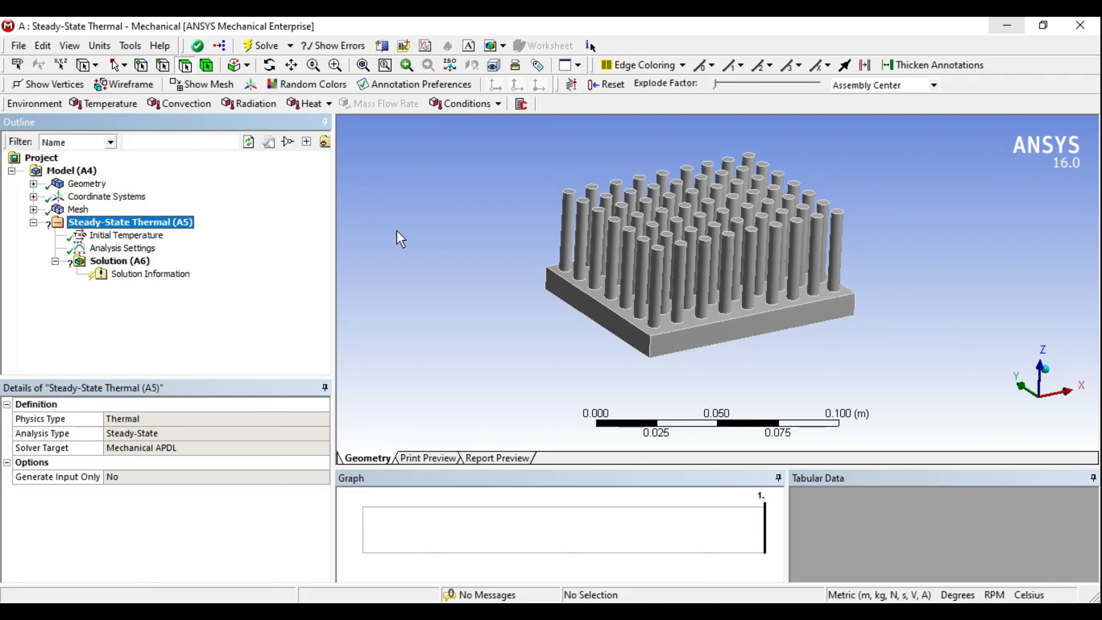
pyautogui.click(327, 104)
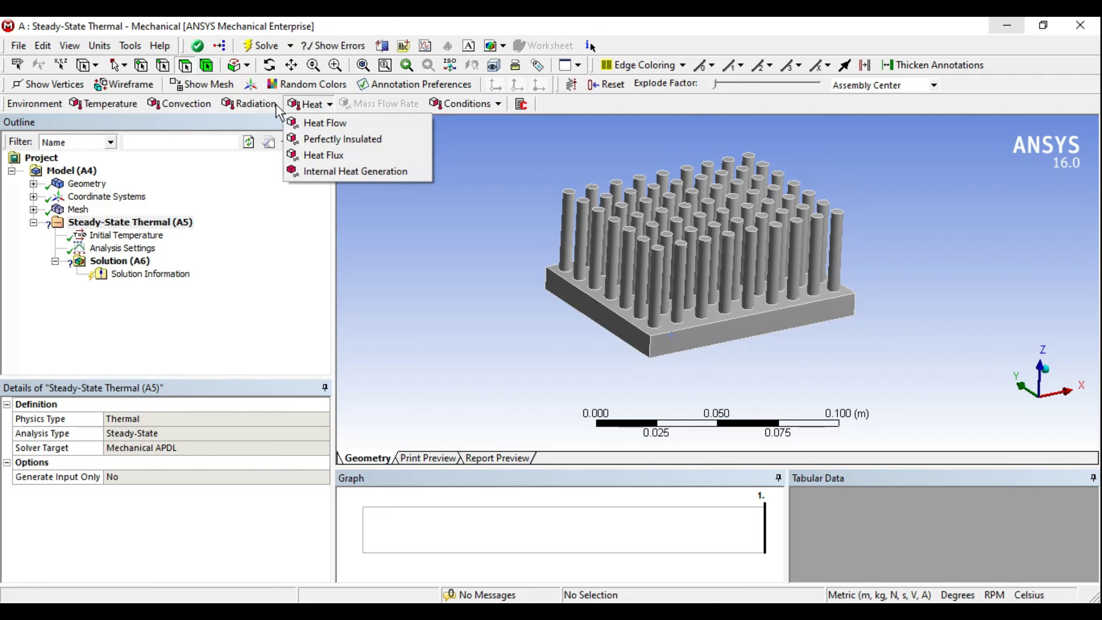
pyautogui.click(478, 254)
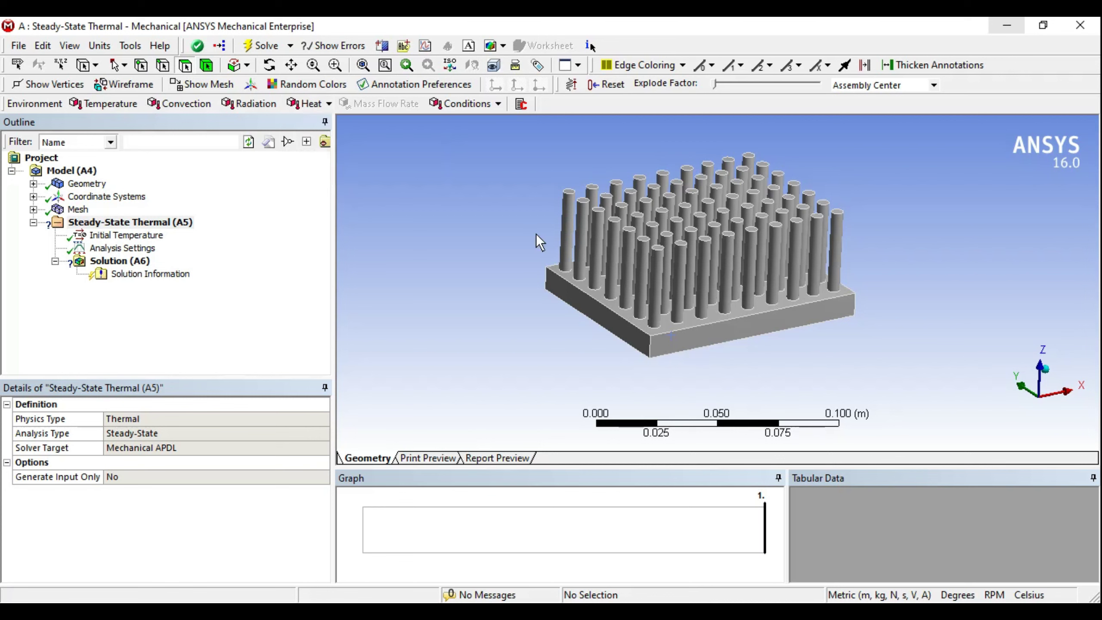
pyautogui.scroll(1, 730, 264)
pyautogui.scroll(2, 720, 277)
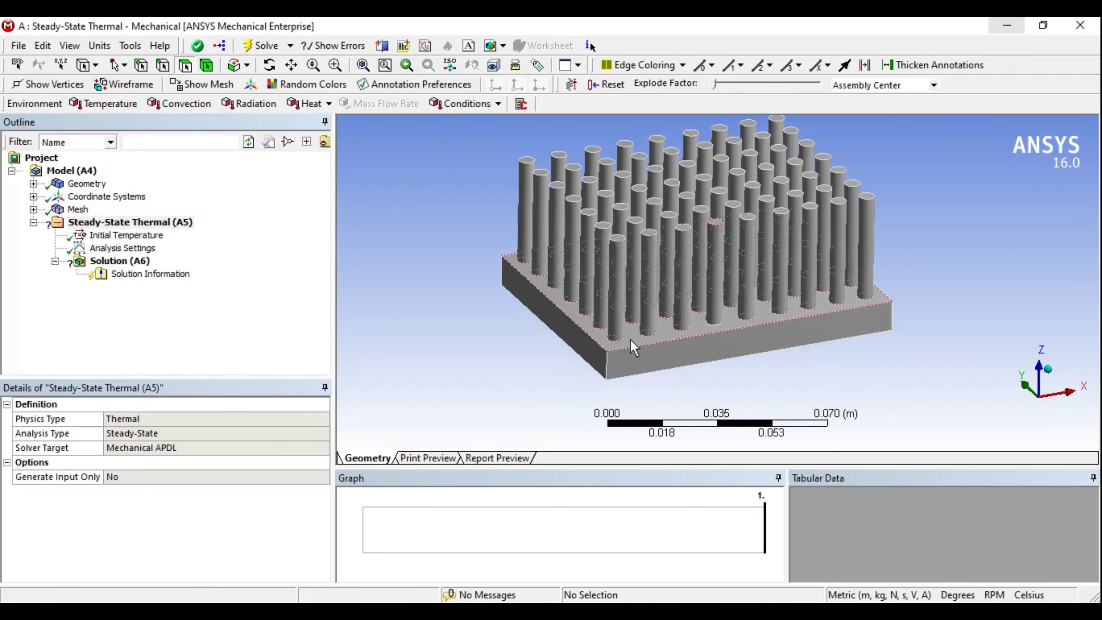
pyautogui.click(798, 321)
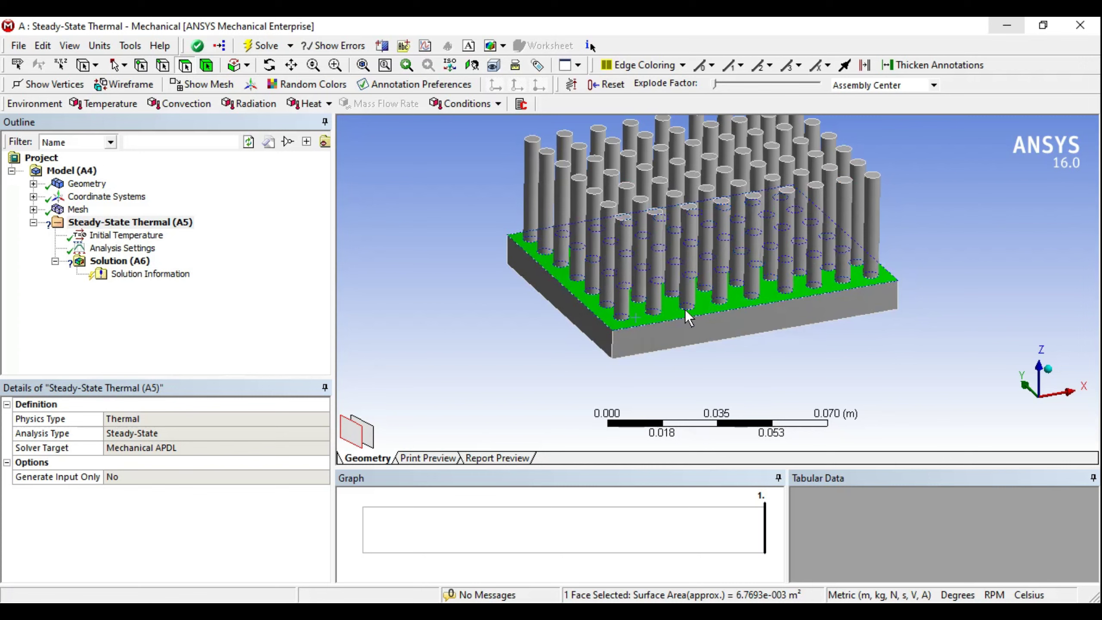
pyautogui.moveTo(685, 309)
pyautogui.mouseDown(button='middle')
pyautogui.moveTo(700, 300)
pyautogui.moveTo(486, 277)
pyautogui.mouseUp(button='middle')
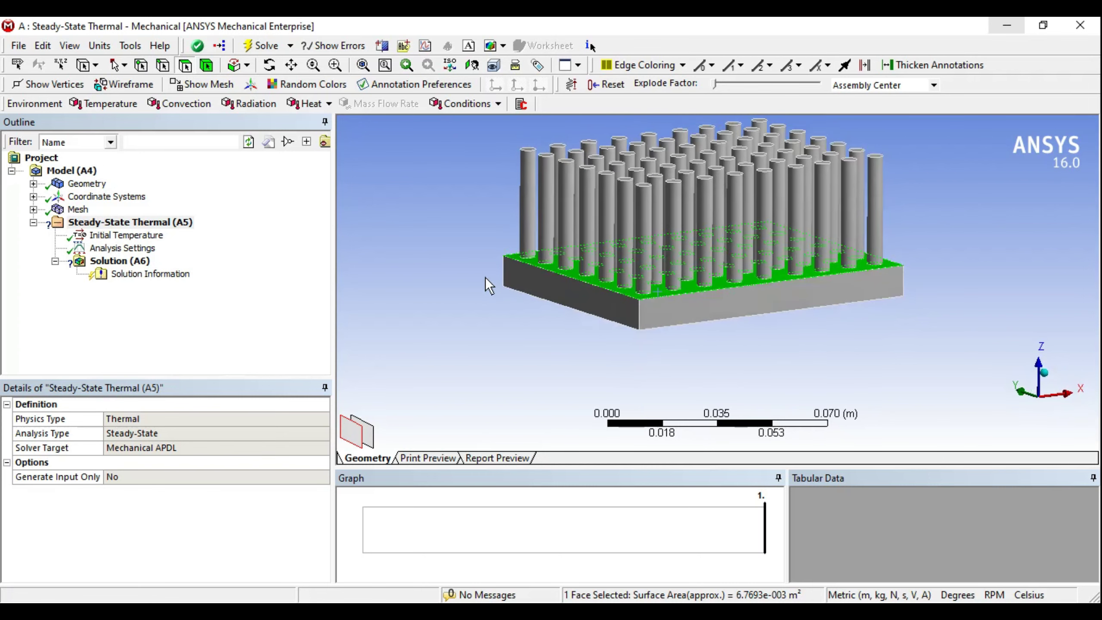
# - Apply a 200 °C Temperature load to the base's top face
pyautogui.click(411, 282)
pyautogui.click(108, 105)
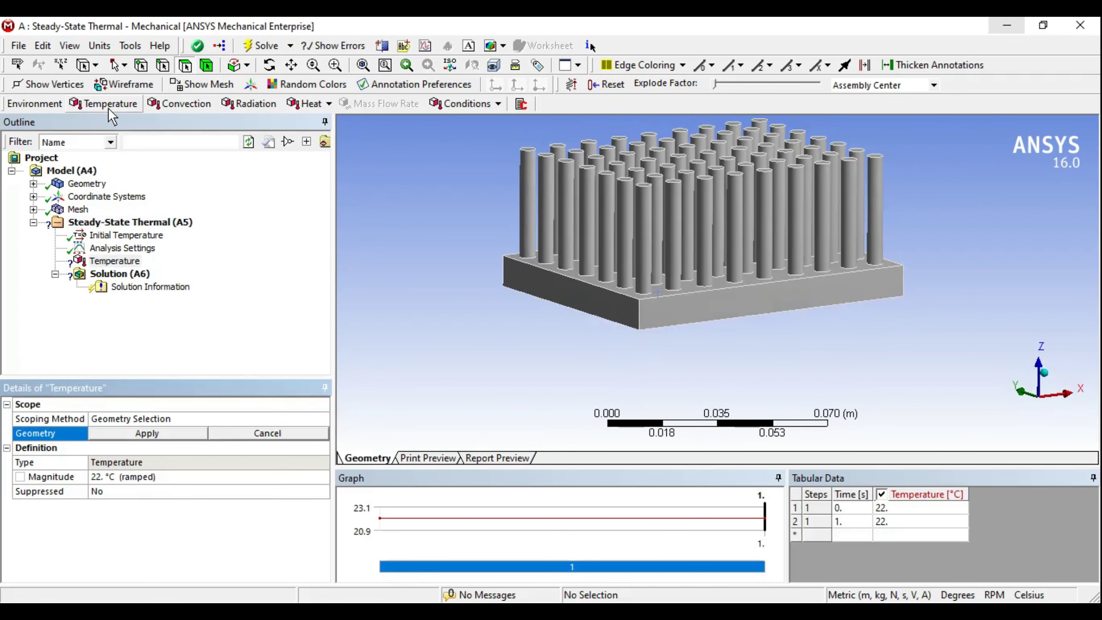
pyautogui.moveTo(625, 321); pyautogui.dragTo(641, 341, button='middle')
pyautogui.click(625, 315)
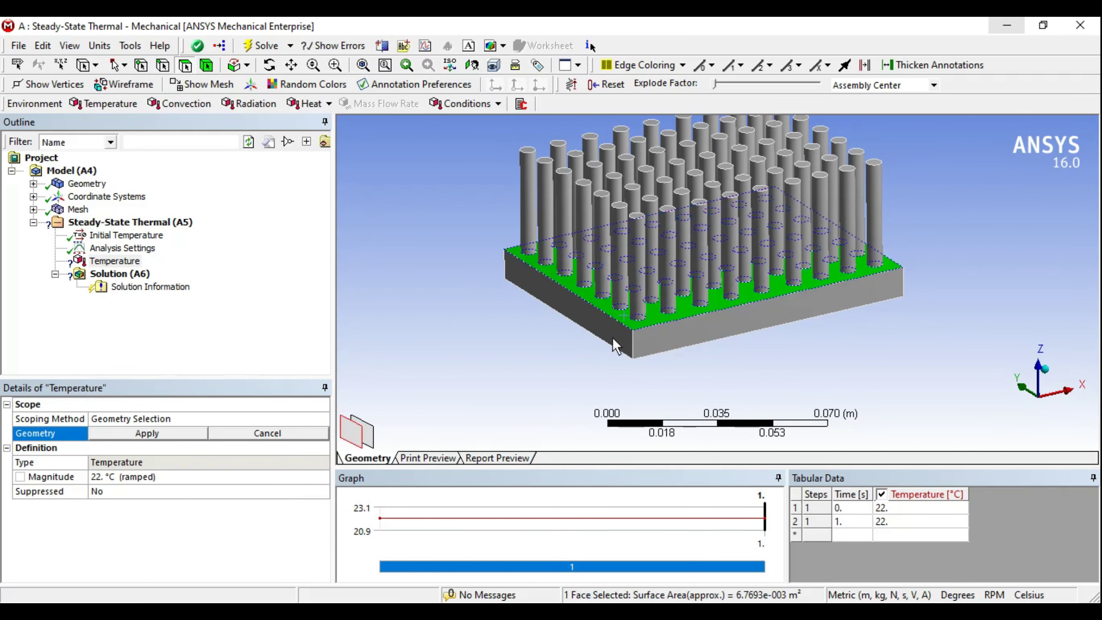
pyautogui.click(116, 434)
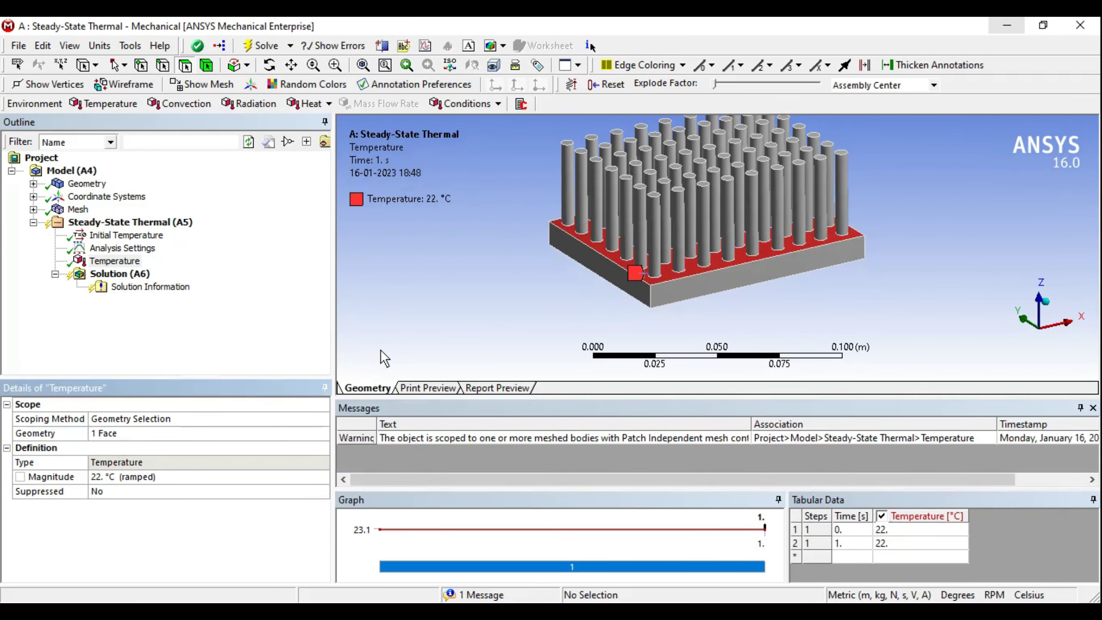
pyautogui.moveTo(583, 287)
pyautogui.mouseDown(button='middle')
pyautogui.moveTo(653, 254)
pyautogui.moveTo(647, 262)
pyautogui.mouseUp(button='middle')
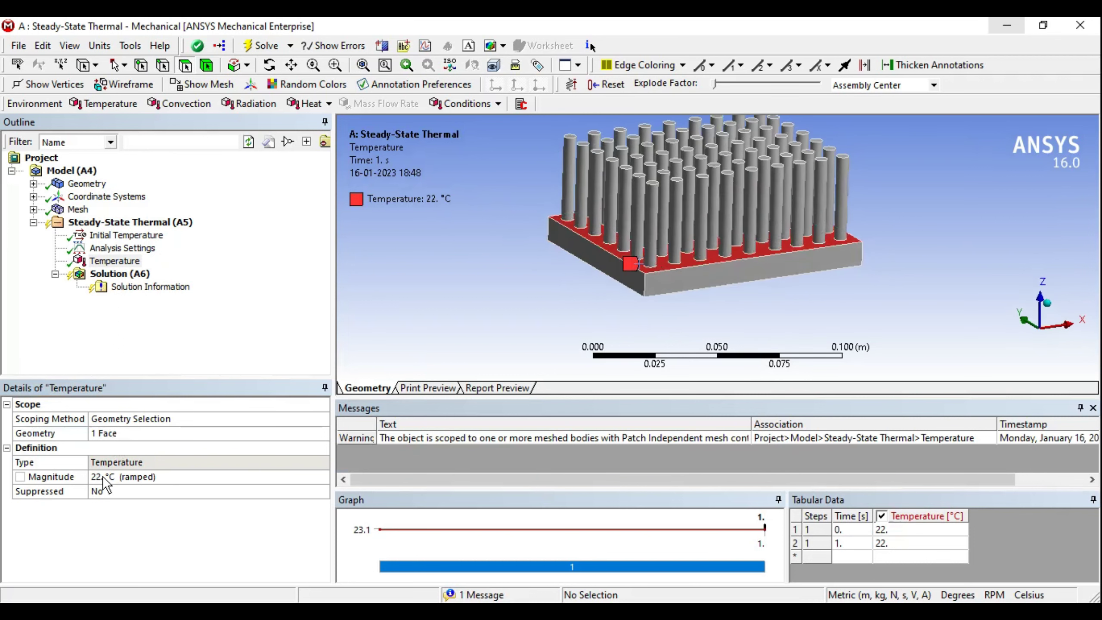
pyautogui.click(125, 477)
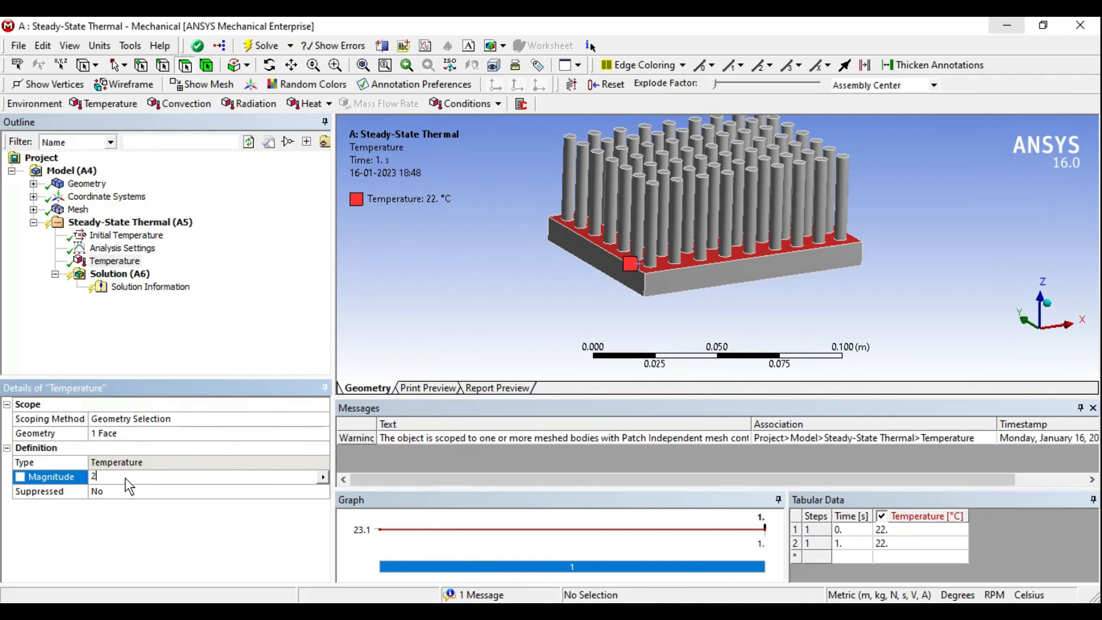
pyautogui.write('0')
pyautogui.press('Return')
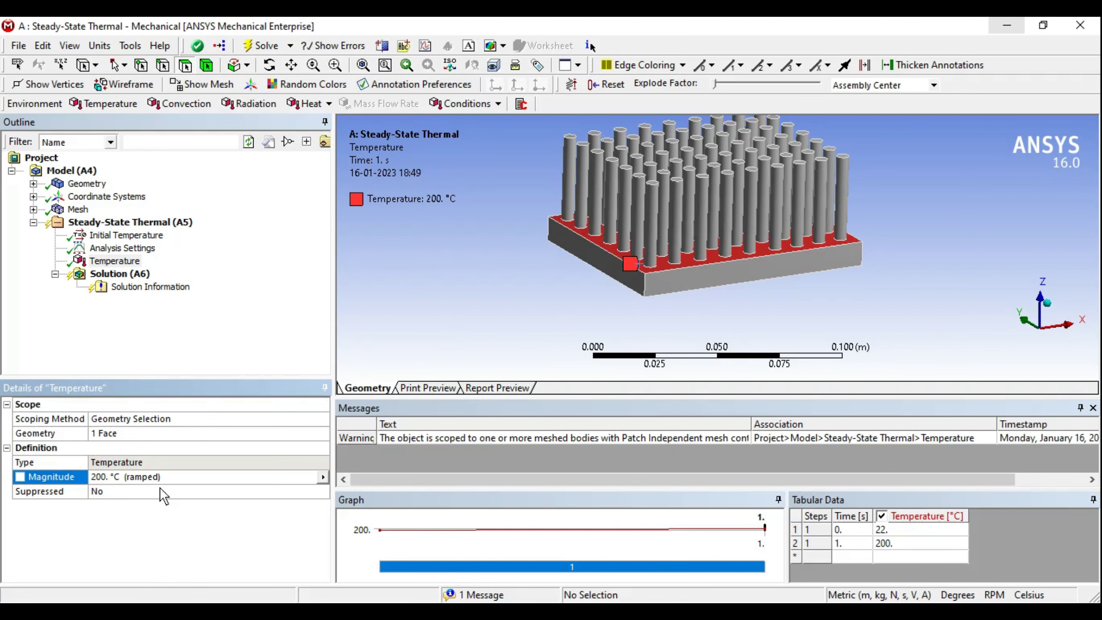
pyautogui.click(1092, 408)
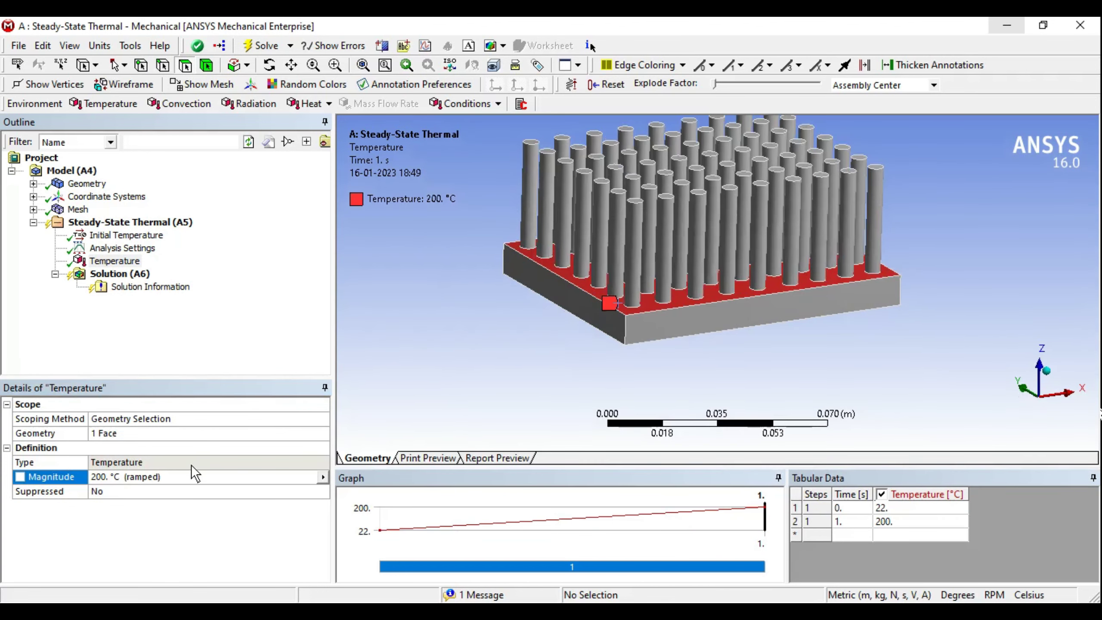
# - Orbit to check the temperature load, then insert a new Convection load
pyautogui.moveTo(653, 306); pyautogui.dragTo(738, 323, button='middle')
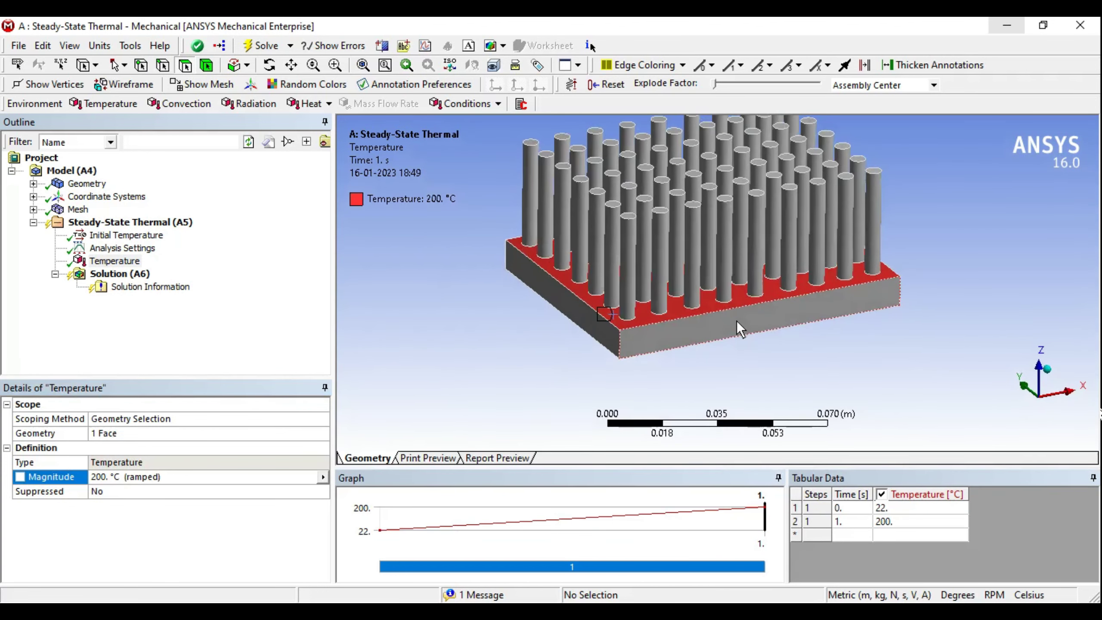
pyautogui.moveTo(644, 321); pyautogui.dragTo(589, 301, button='middle')
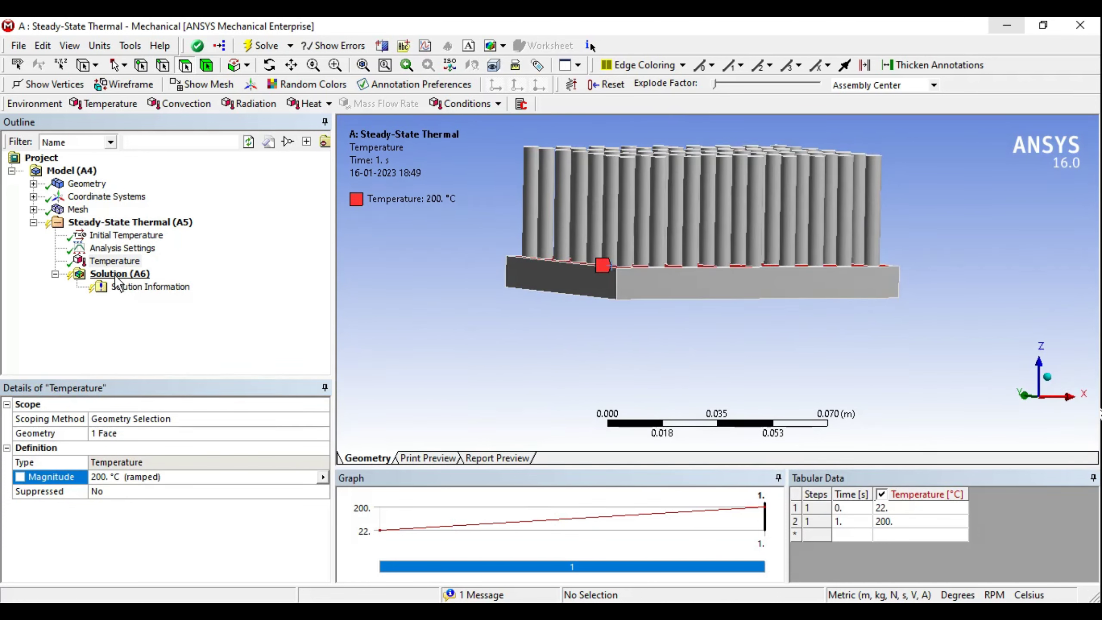
pyautogui.moveTo(758, 297)
pyautogui.mouseDown(button='middle')
pyautogui.moveTo(718, 291)
pyautogui.moveTo(742, 286)
pyautogui.mouseUp(button='middle')
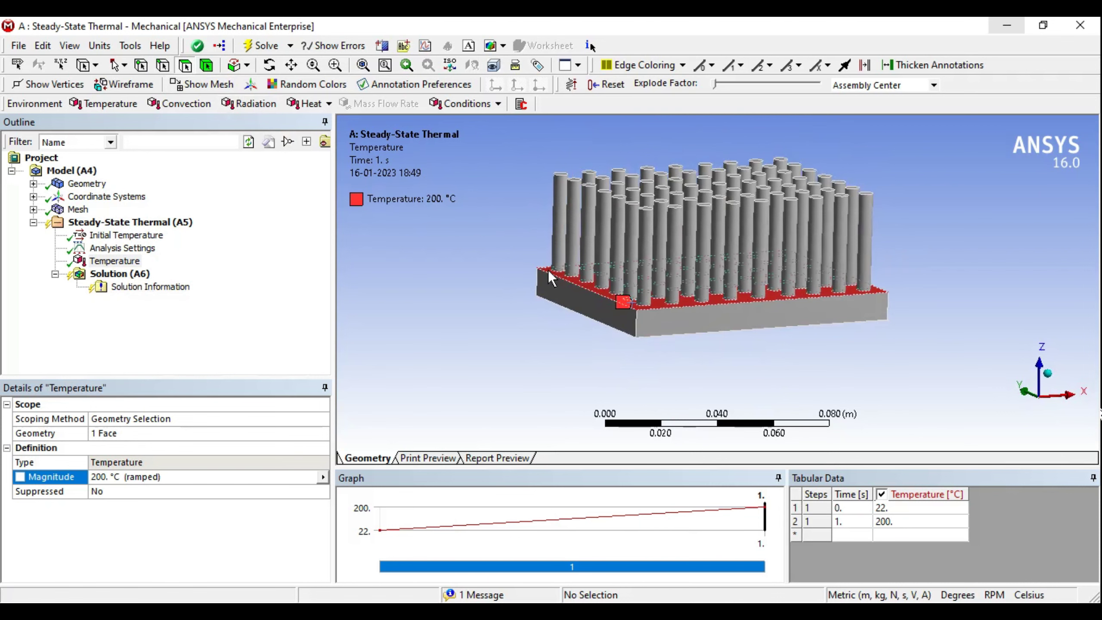
pyautogui.keyDown('ctrl'); pyautogui.moveTo(548, 270); pyautogui.dragTo(567, 270, button='middle'); pyautogui.keyUp('ctrl')
pyautogui.scroll(-1, 568, 270)
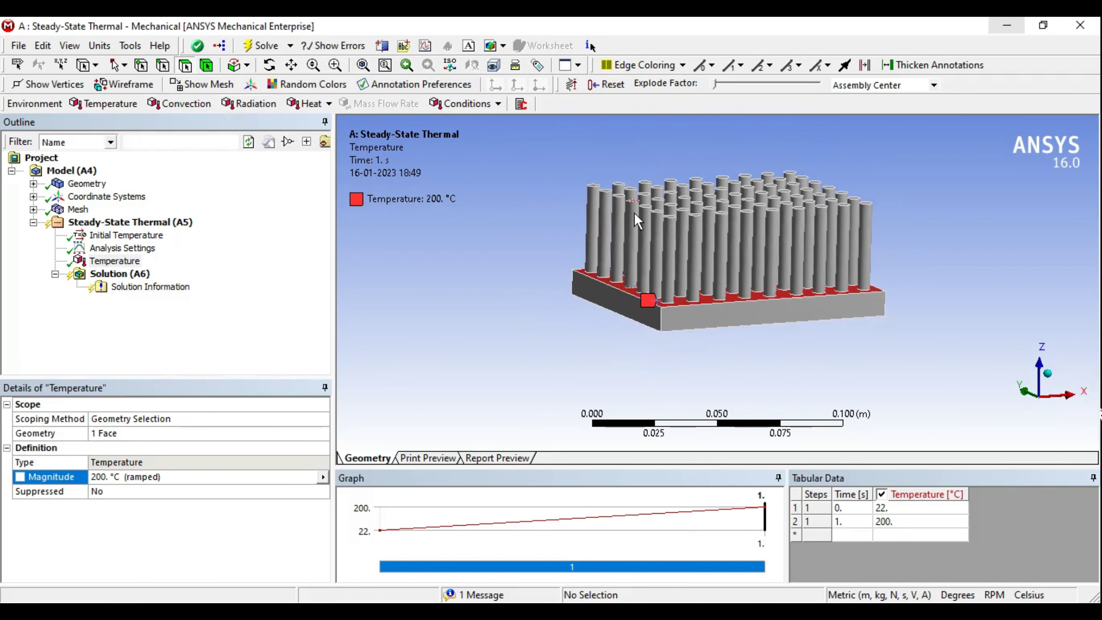
pyautogui.moveTo(633, 212); pyautogui.dragTo(633, 217, button='middle')
pyautogui.click(180, 106)
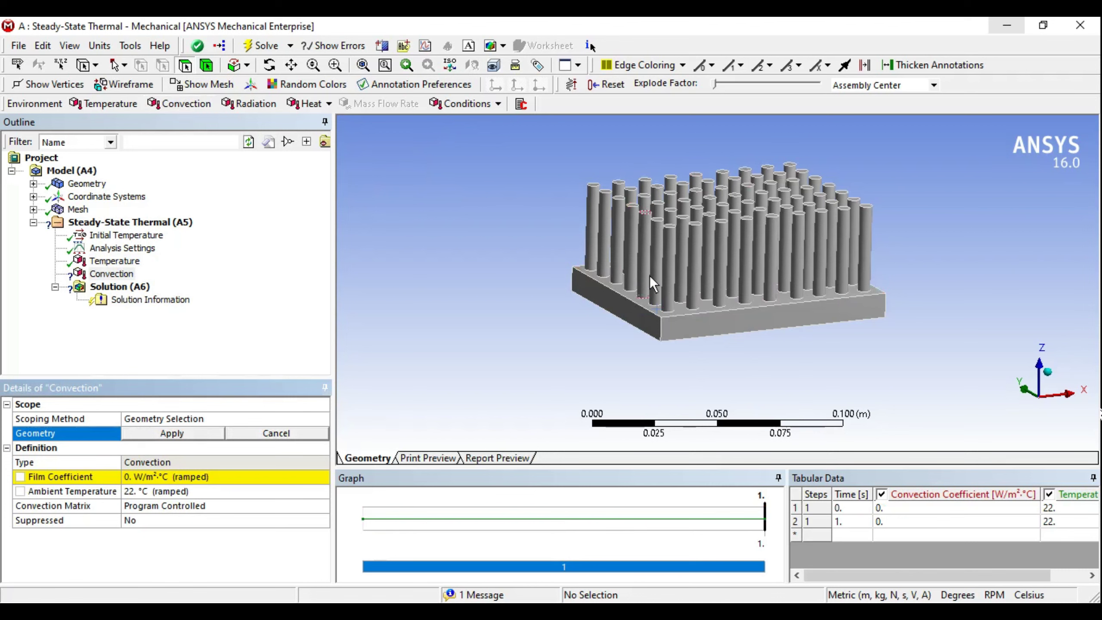
# - Try selecting individual pin fins, then clear the selection
pyautogui.moveTo(653, 275); pyautogui.dragTo(659, 279, button='middle')
pyautogui.click(677, 283)
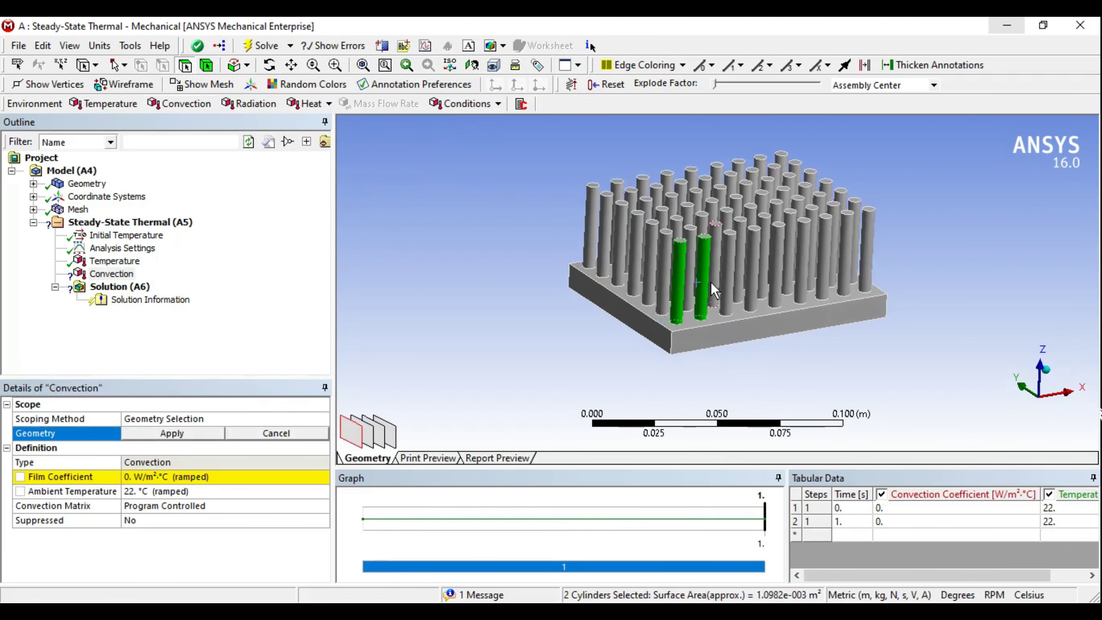
pyautogui.keyDown('ctrl'); pyautogui.click(714, 282); pyautogui.keyUp('ctrl')
pyautogui.click(505, 269)
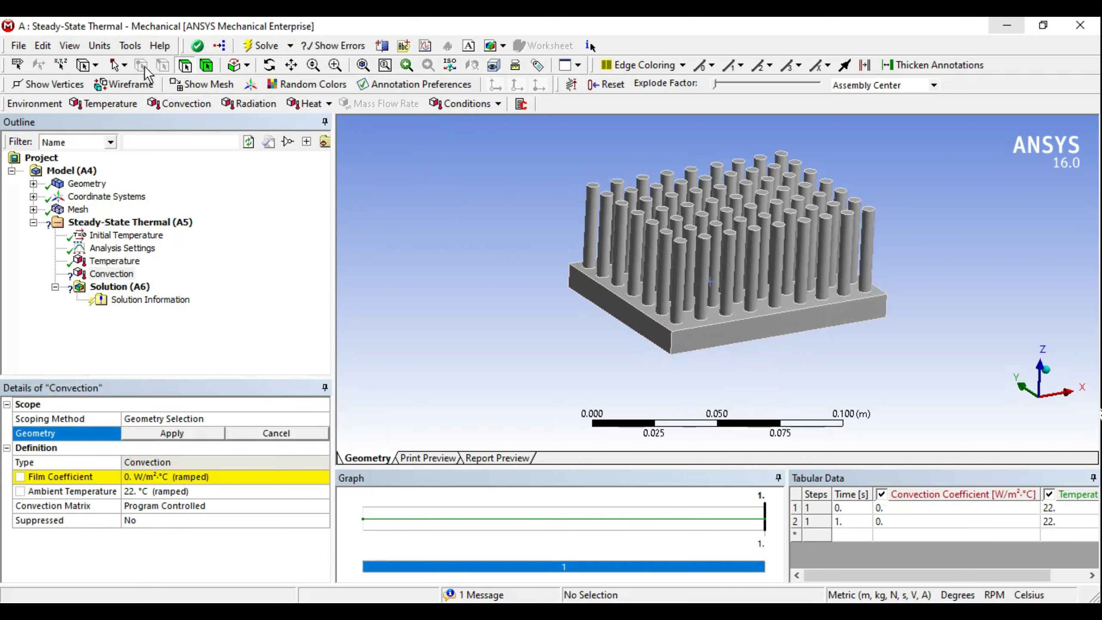
# - Box-select all 132 faces and apply them to the Convection load
pyautogui.click(124, 65)
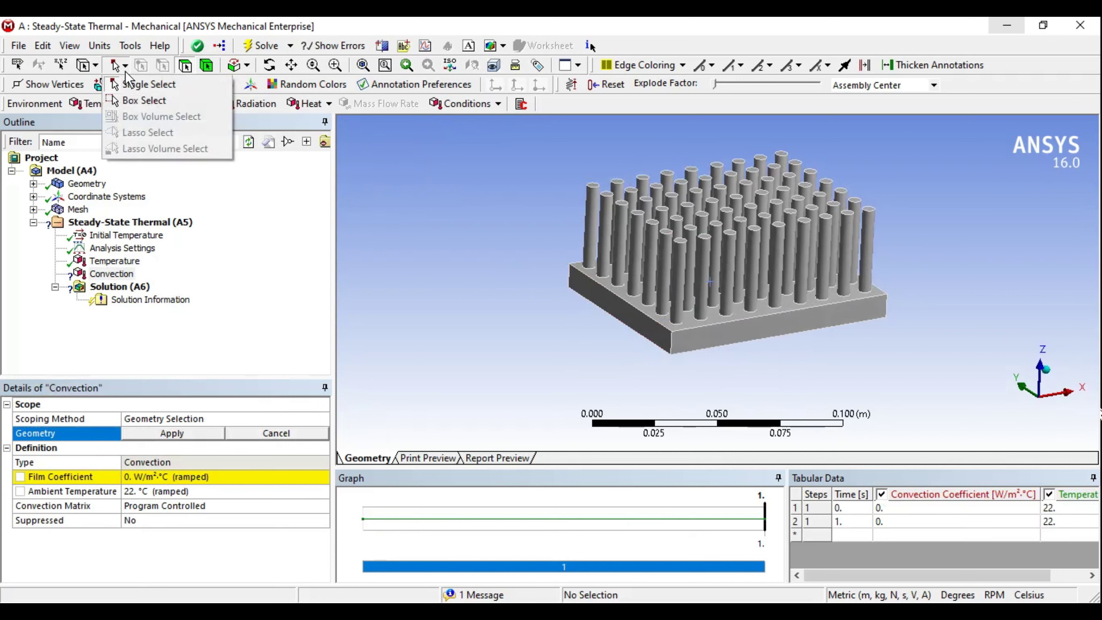
pyautogui.click(142, 102)
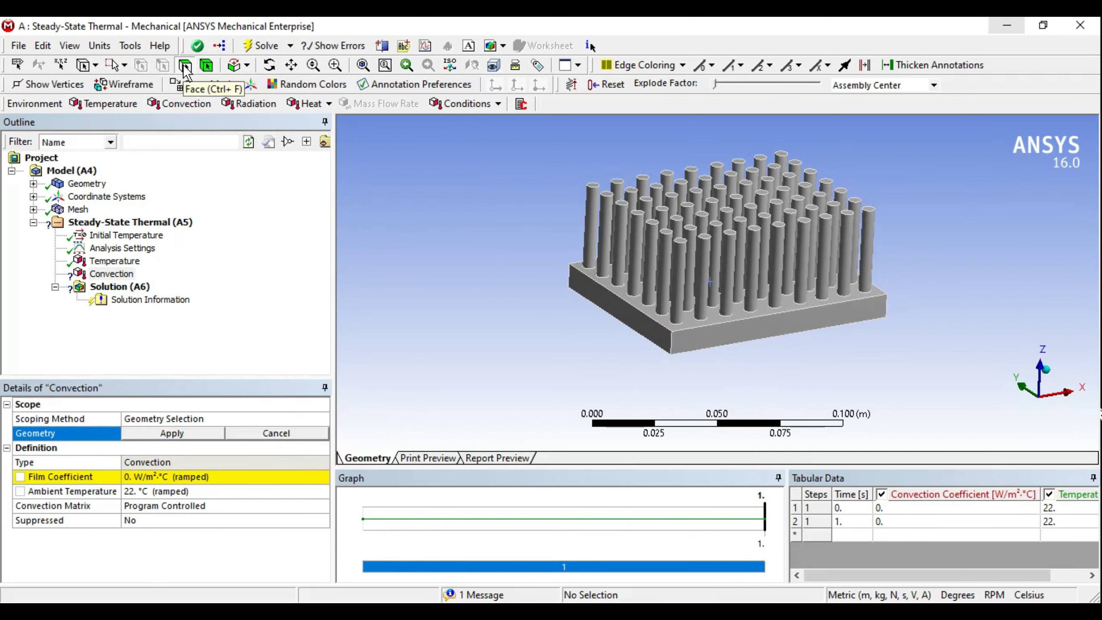
pyautogui.moveTo(504, 130); pyautogui.dragTo(994, 387)
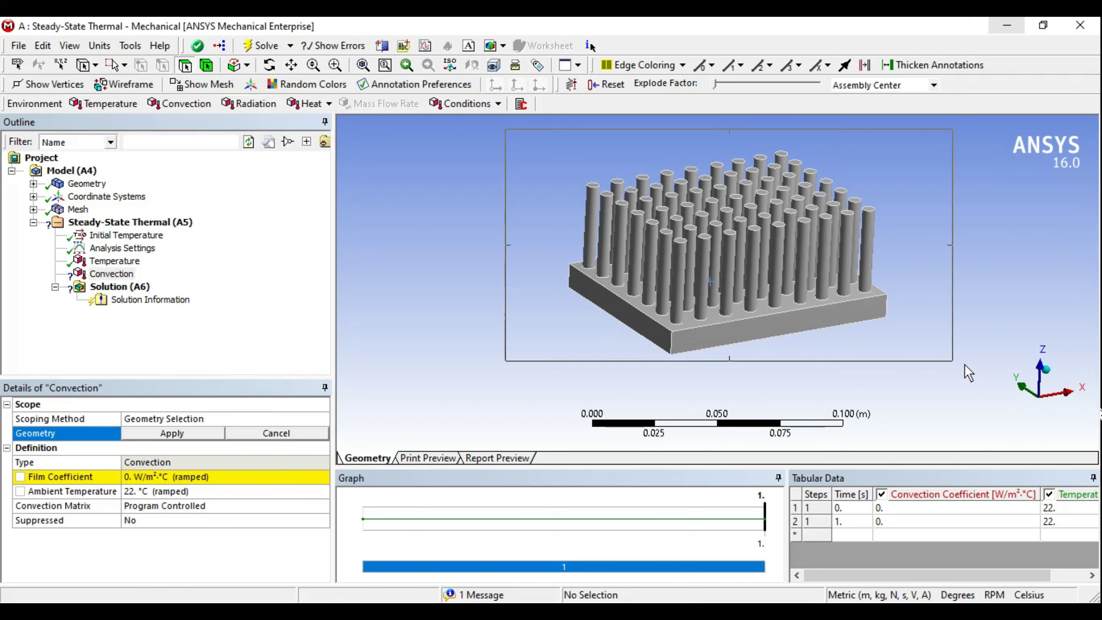
pyautogui.moveTo(994, 387)
pyautogui.mouseDown(button='middle')
pyautogui.moveTo(757, 300)
pyautogui.moveTo(803, 295)
pyautogui.moveTo(823, 346)
pyautogui.moveTo(763, 334)
pyautogui.mouseUp(button='middle')
pyautogui.click(176, 435)
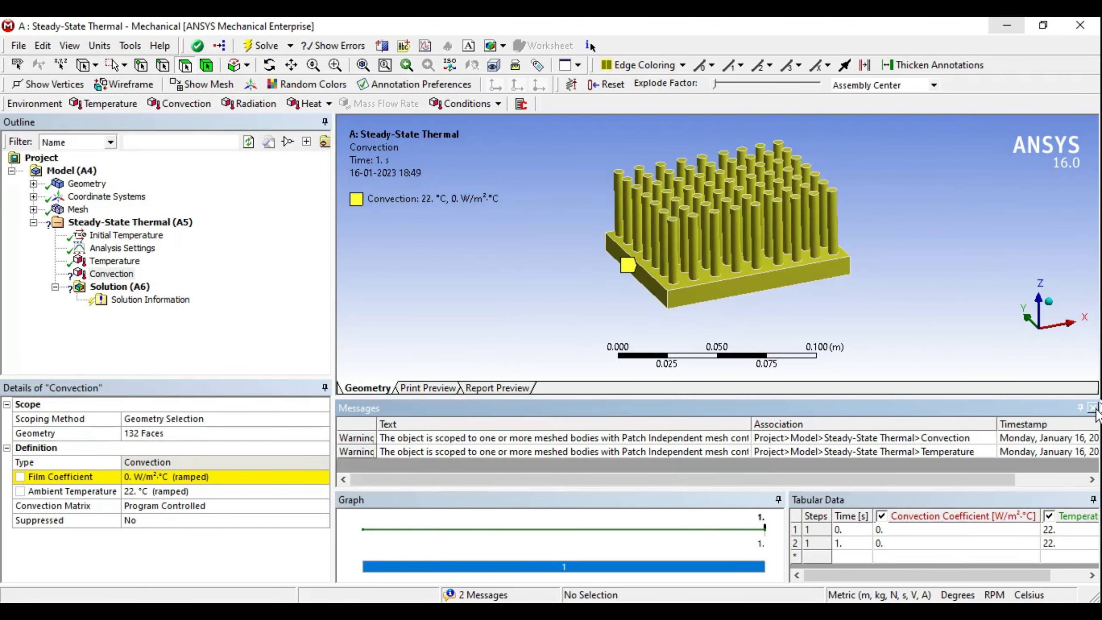
pyautogui.click(1093, 407)
# - Show the Film Coefficient options: import, Constant, Tabular and Function
pyautogui.moveTo(398, 395)
pyautogui.mouseDown(button='middle')
pyautogui.moveTo(799, 265)
pyautogui.moveTo(808, 333)
pyautogui.moveTo(785, 320)
pyautogui.moveTo(621, 419)
pyautogui.mouseUp(button='middle')
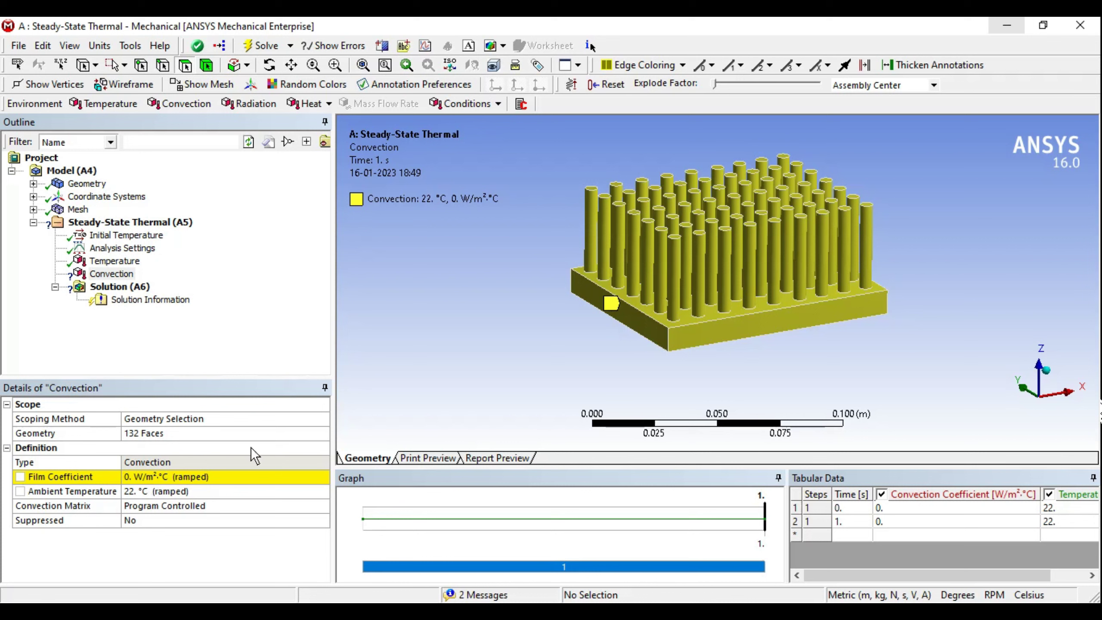
pyautogui.click(164, 479)
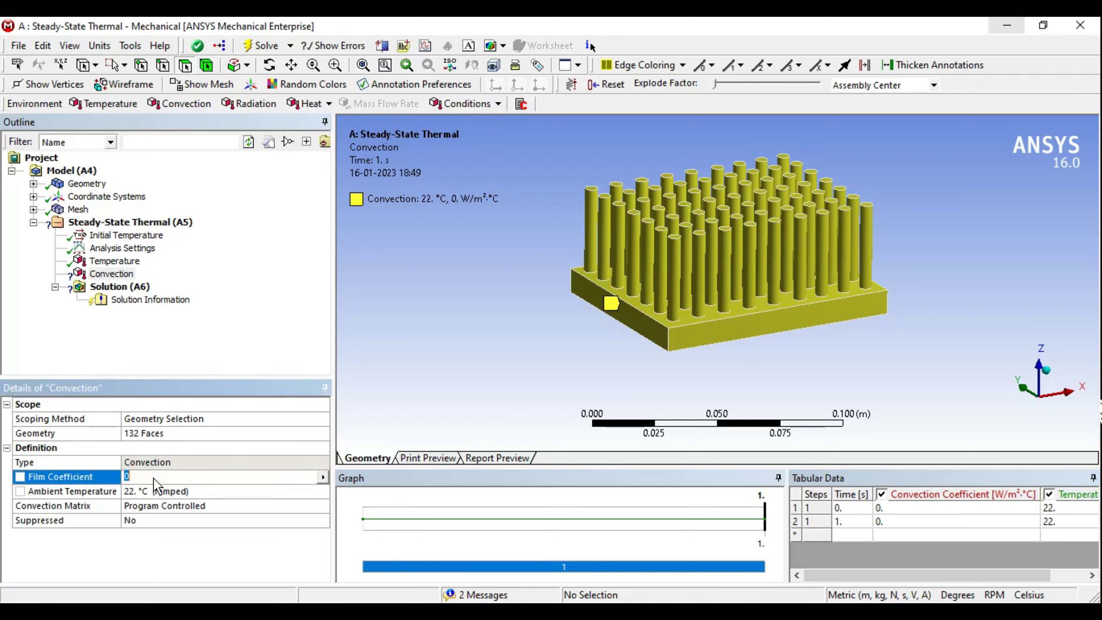
pyautogui.click(321, 478)
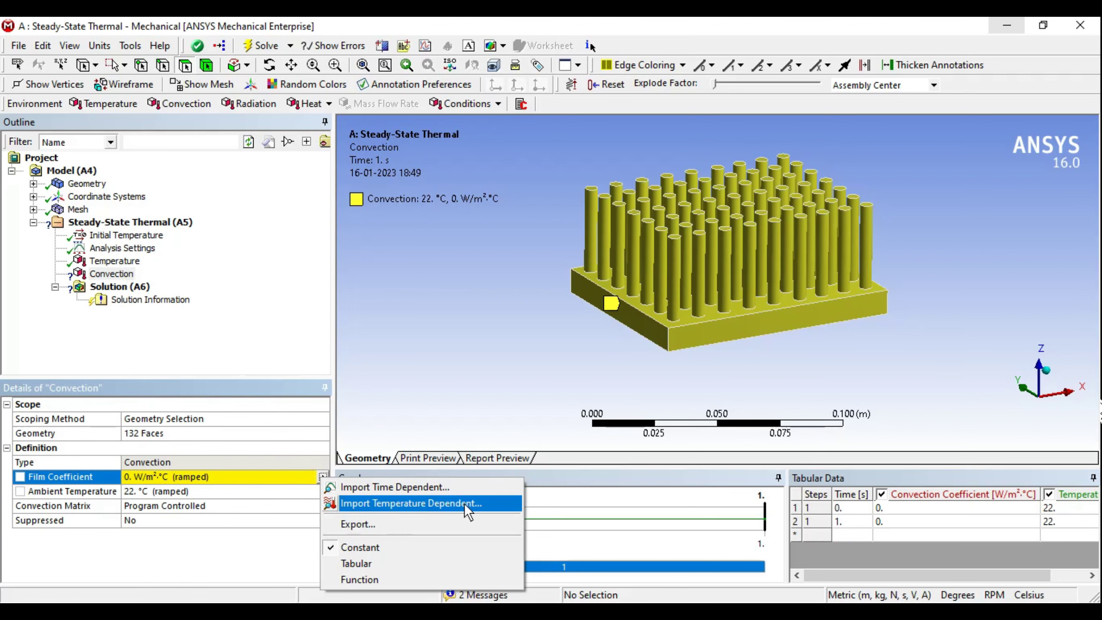
# - Import the Stagnant Air - Simplified Case temperature-dependent data as the convection film coefficient
pyautogui.click(435, 503)
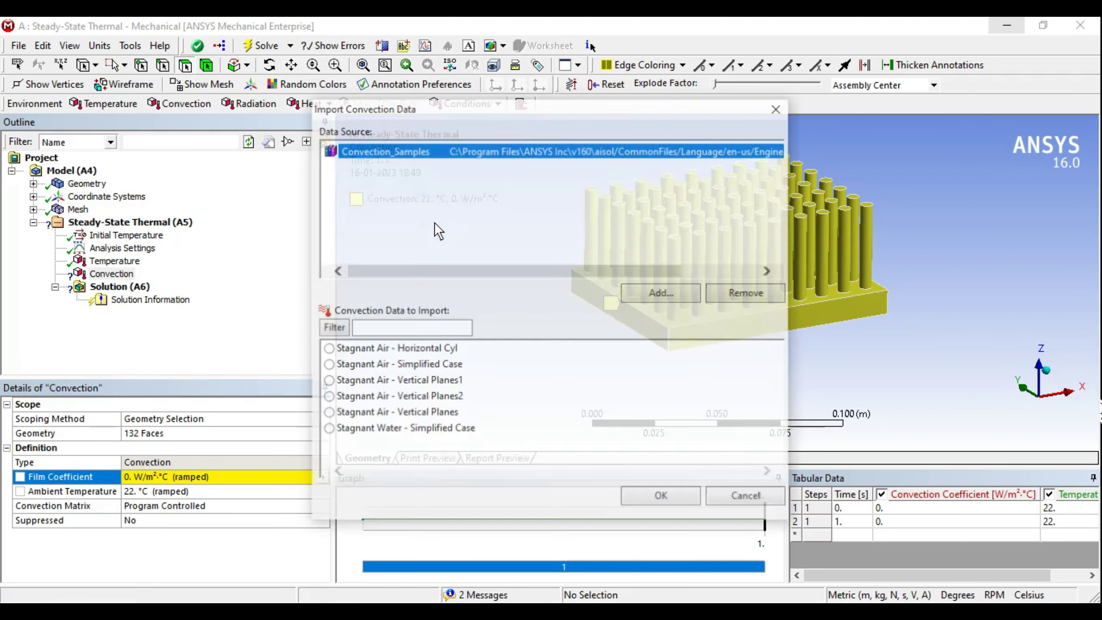
pyautogui.moveTo(412, 108); pyautogui.dragTo(393, 71)
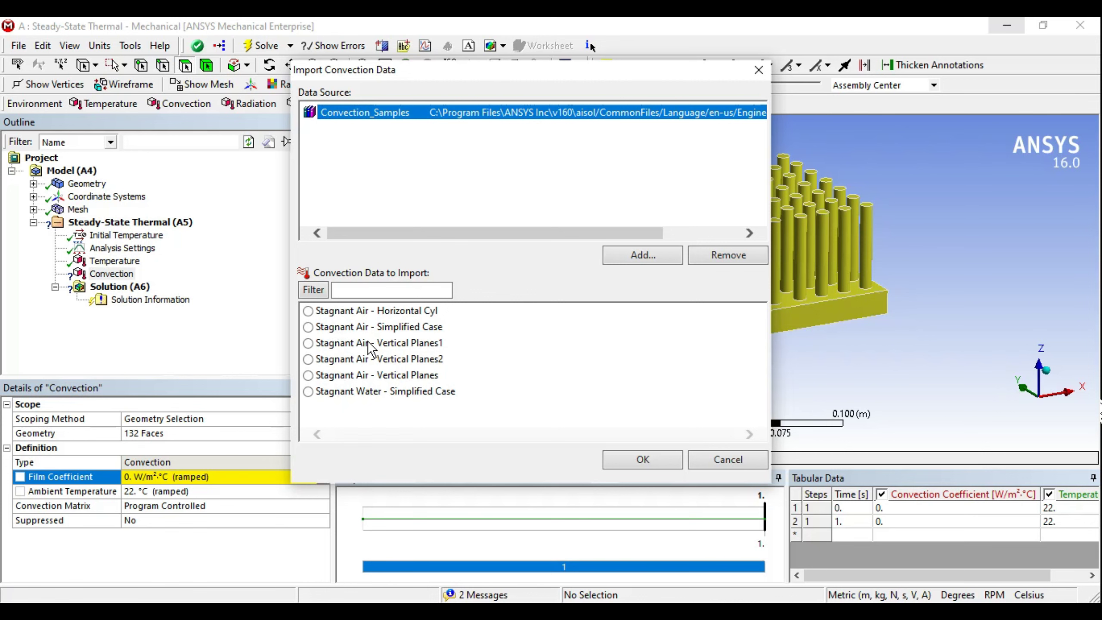
pyautogui.moveTo(395, 74); pyautogui.dragTo(267, 75)
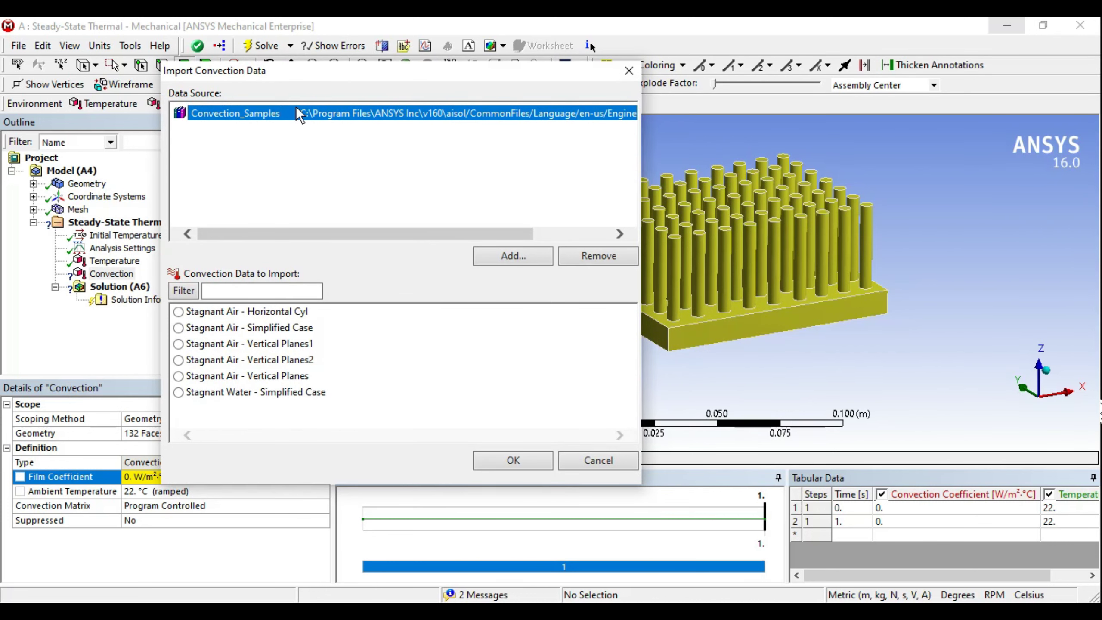
pyautogui.moveTo(291, 70); pyautogui.dragTo(213, 65)
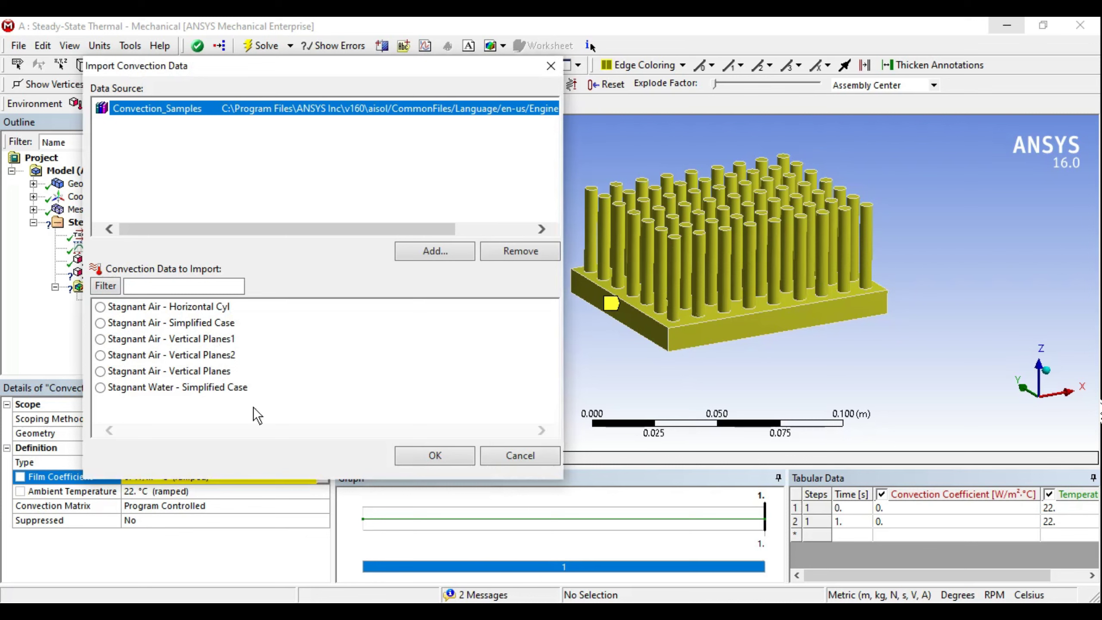
pyautogui.click(101, 326)
pyautogui.click(402, 454)
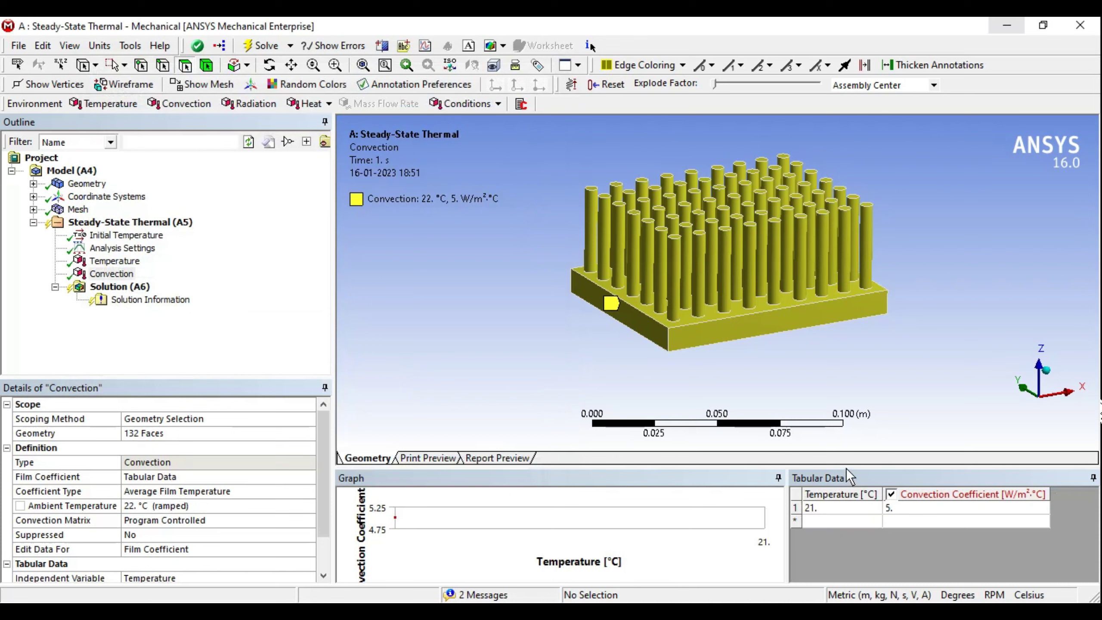
# - Check the film coefficient table (5 W/m²·°C at 21 °C) and re-import Stagnant Air - Simplified Case
pyautogui.moveTo(845, 469); pyautogui.dragTo(826, 400)
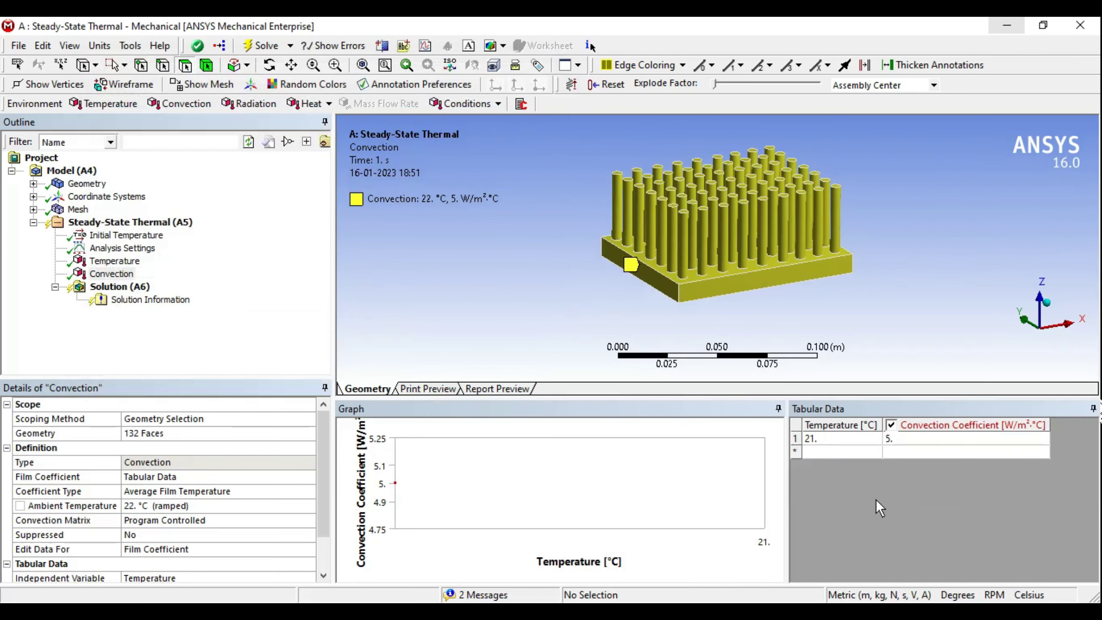
pyautogui.click(831, 442)
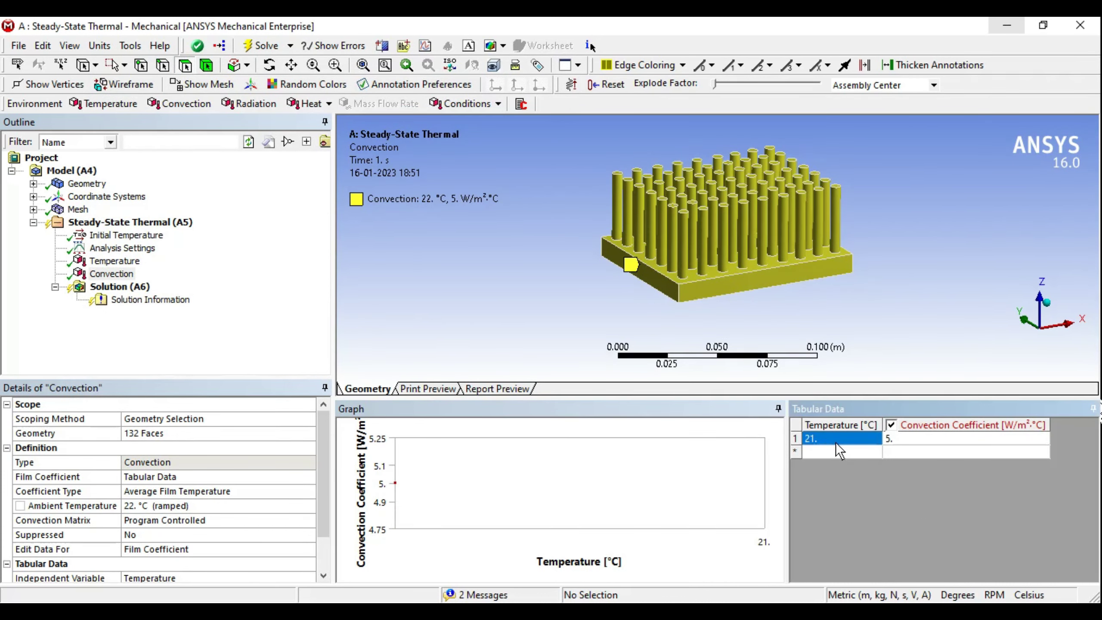
pyautogui.click(901, 441)
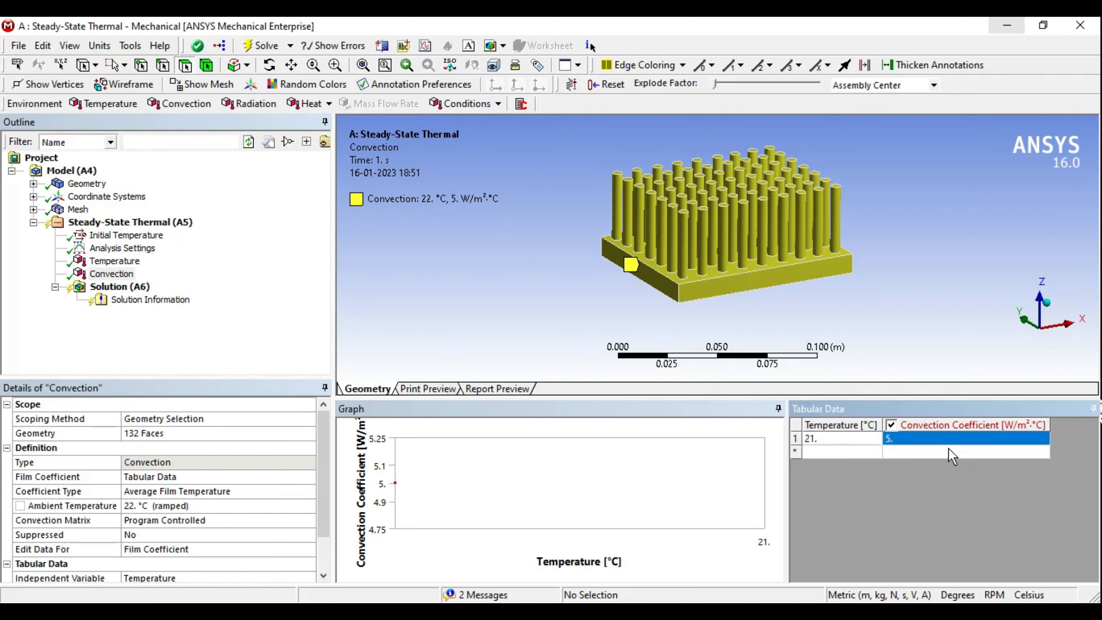
pyautogui.click(109, 274)
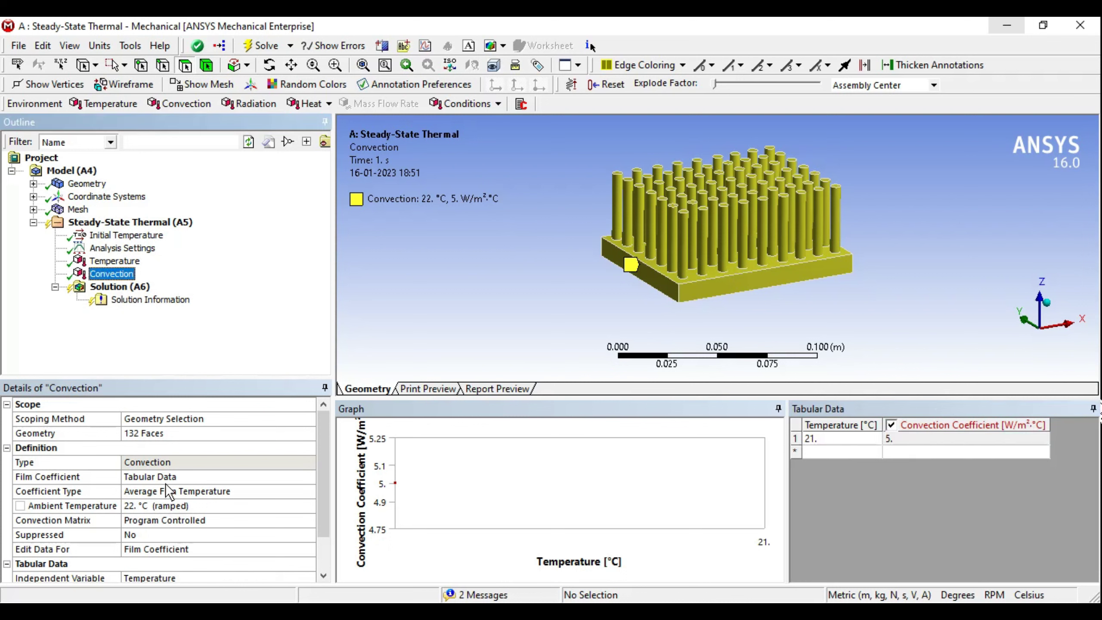
pyautogui.click(165, 477)
pyautogui.click(309, 477)
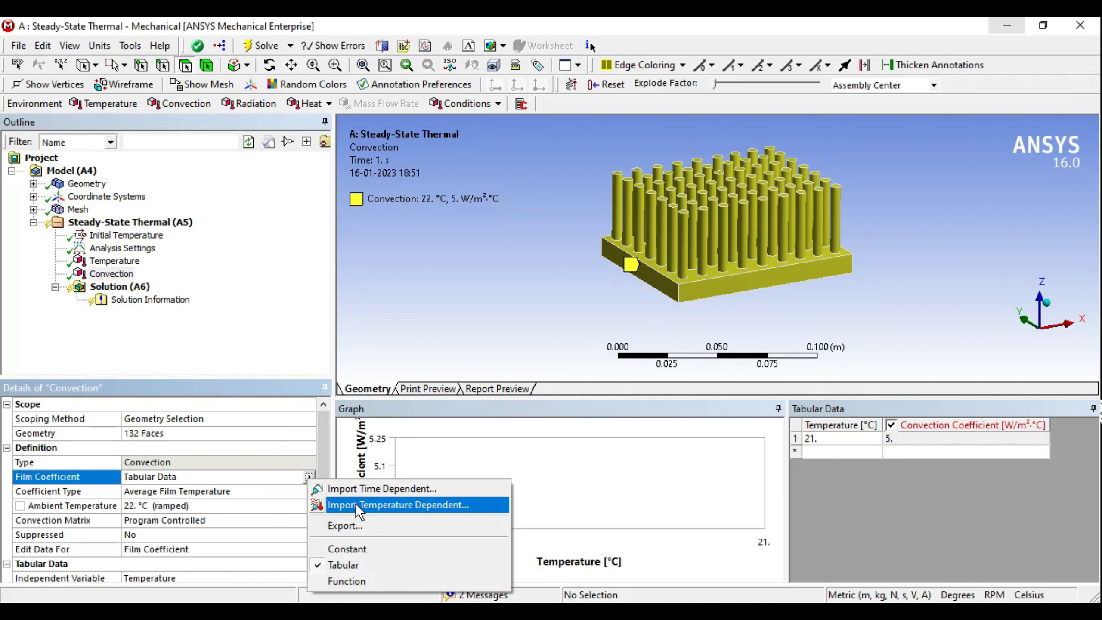
pyautogui.click(390, 504)
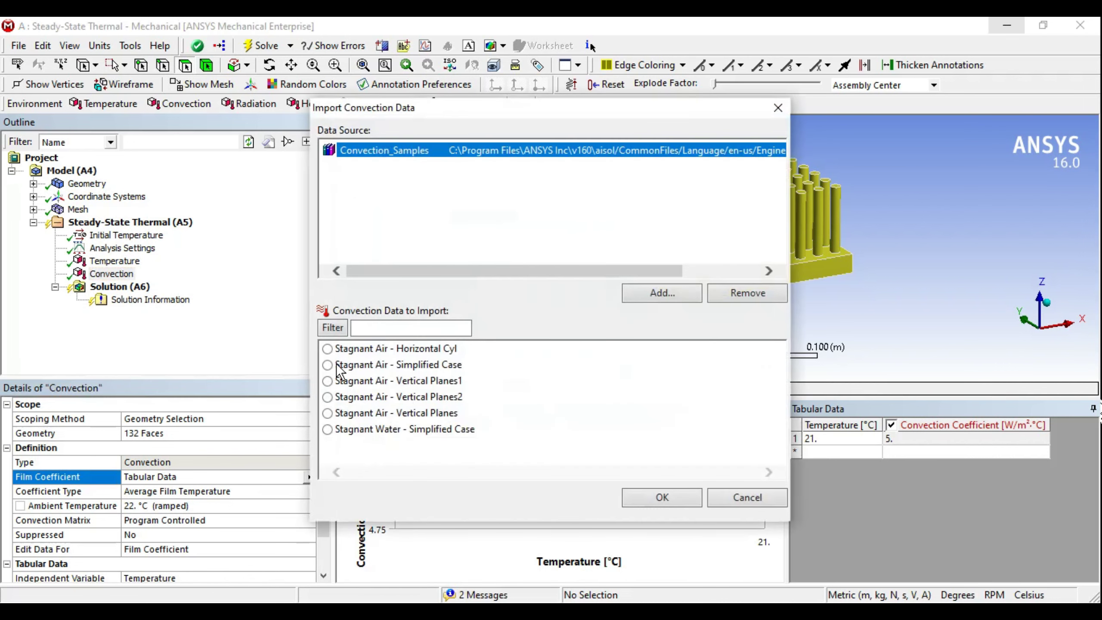
pyautogui.click(380, 371)
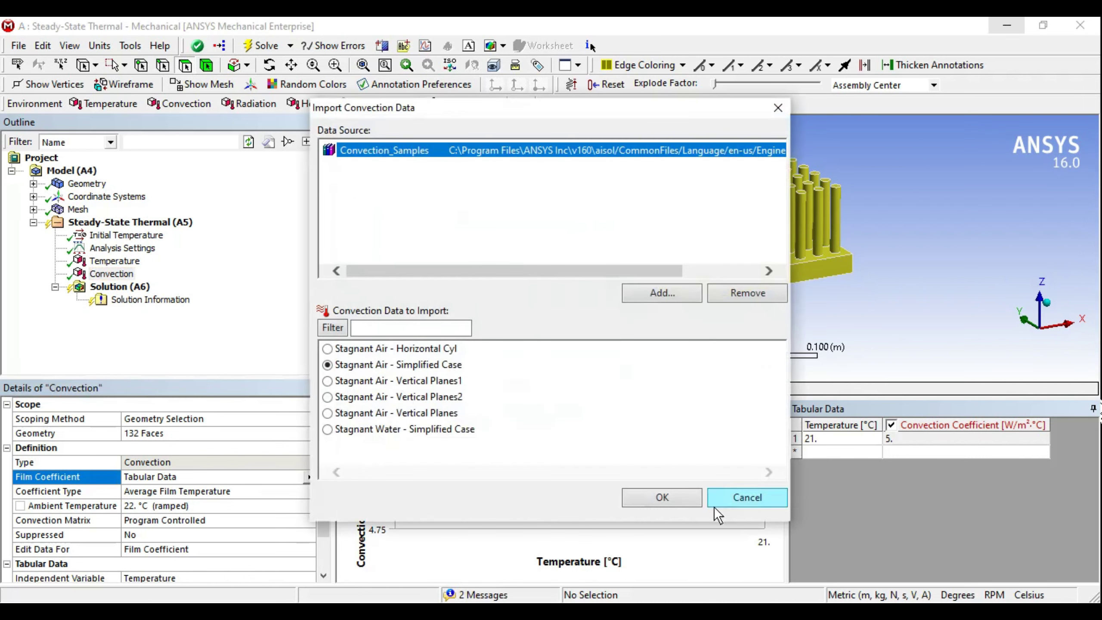
pyautogui.click(660, 497)
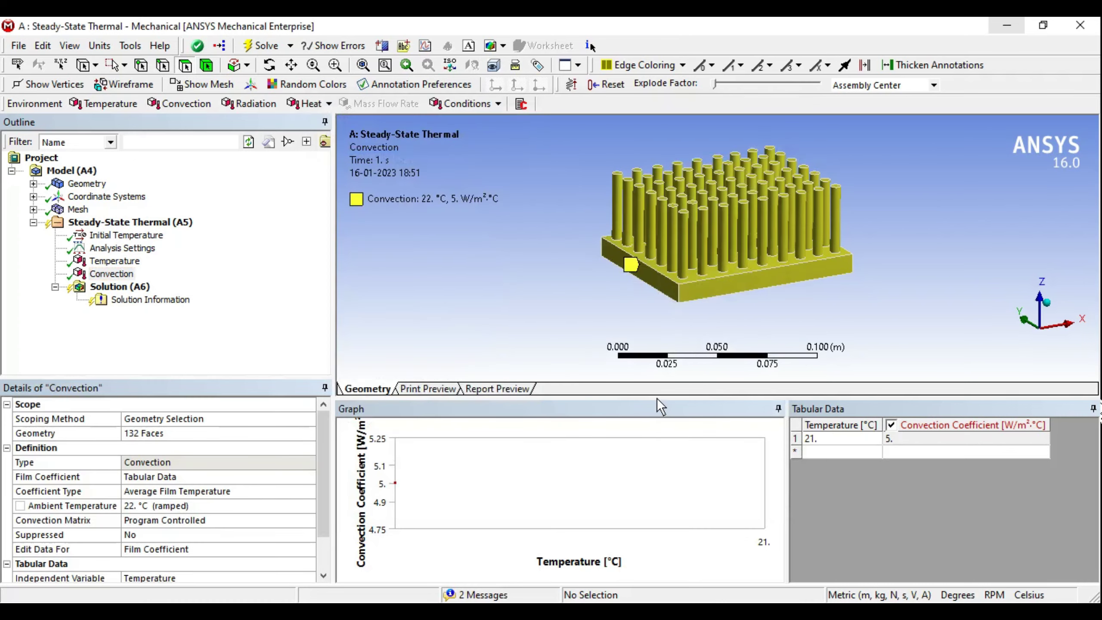
# - Add a Radiation load to the Steady-State Thermal analysis
pyautogui.moveTo(654, 400); pyautogui.dragTo(654, 455)
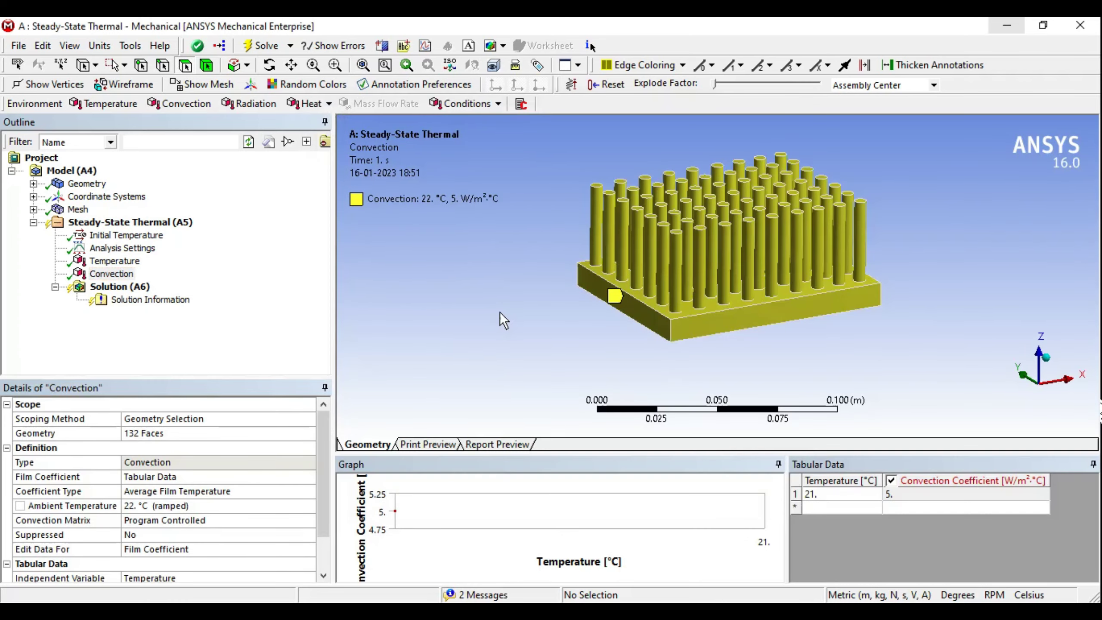
pyautogui.click(148, 222)
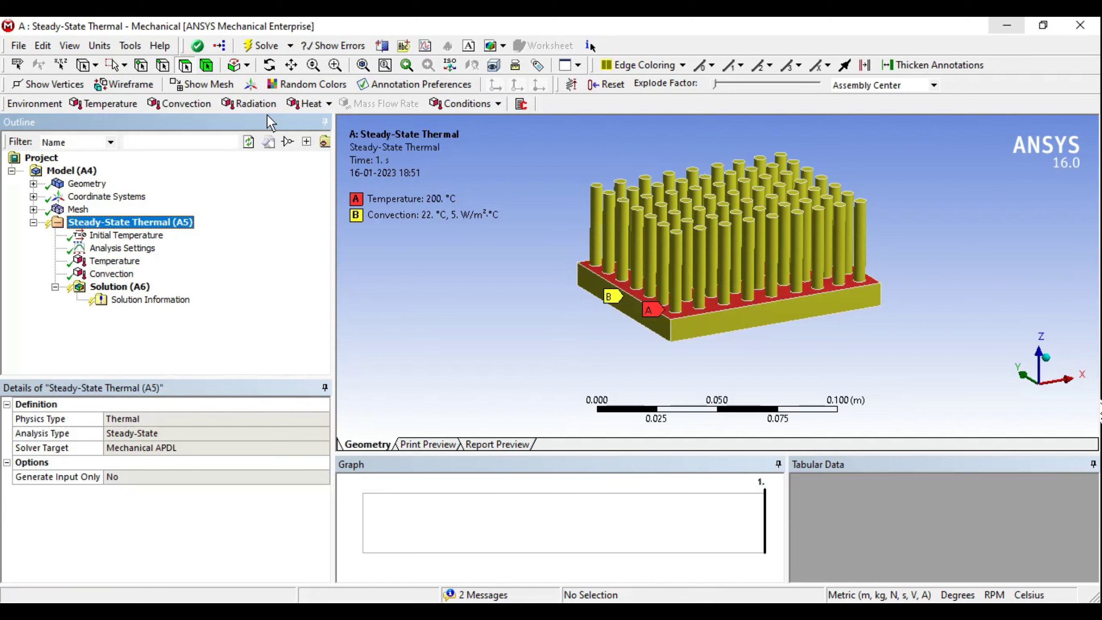
pyautogui.click(258, 105)
# - Scope the Radiation load (ambient 22 °C, emissivity 1) to all 132 heat-sink faces
pyautogui.moveTo(733, 286)
pyautogui.mouseDown(button='middle')
pyautogui.moveTo(745, 288)
pyautogui.moveTo(737, 303)
pyautogui.moveTo(677, 321)
pyautogui.mouseUp(button='middle')
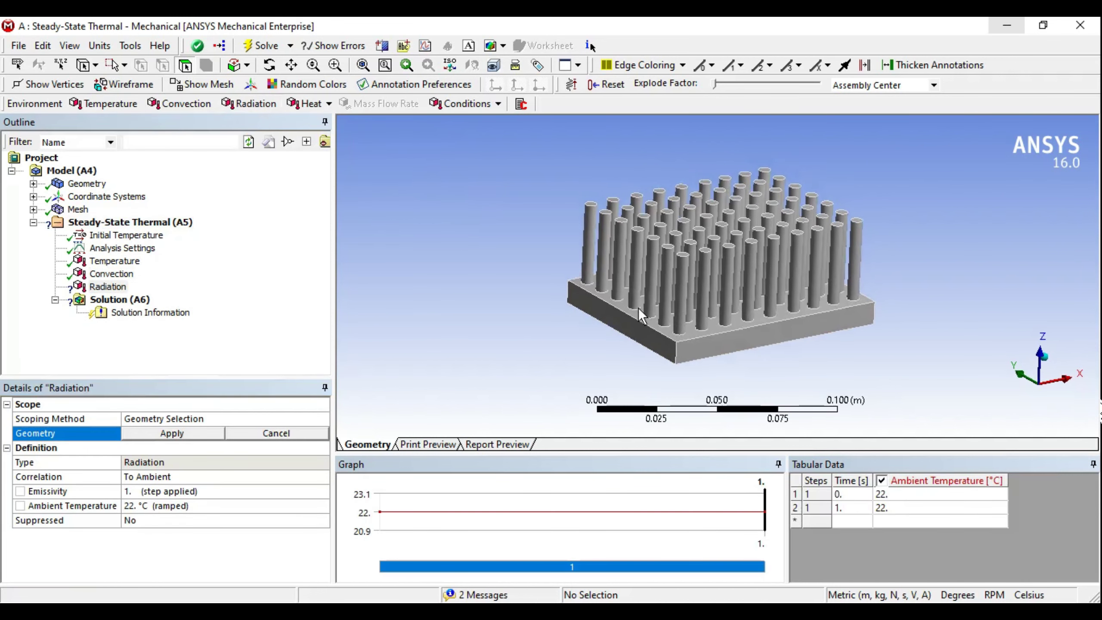
pyautogui.moveTo(486, 146); pyautogui.dragTo(941, 393)
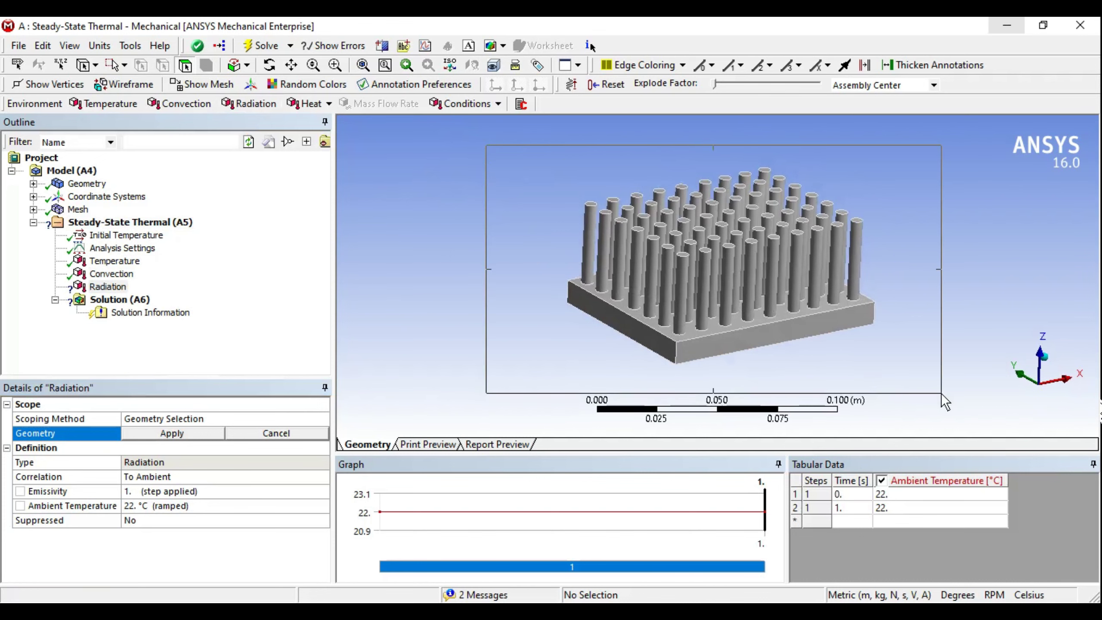
pyautogui.moveTo(804, 341); pyautogui.dragTo(789, 317, button='middle')
pyautogui.click(177, 433)
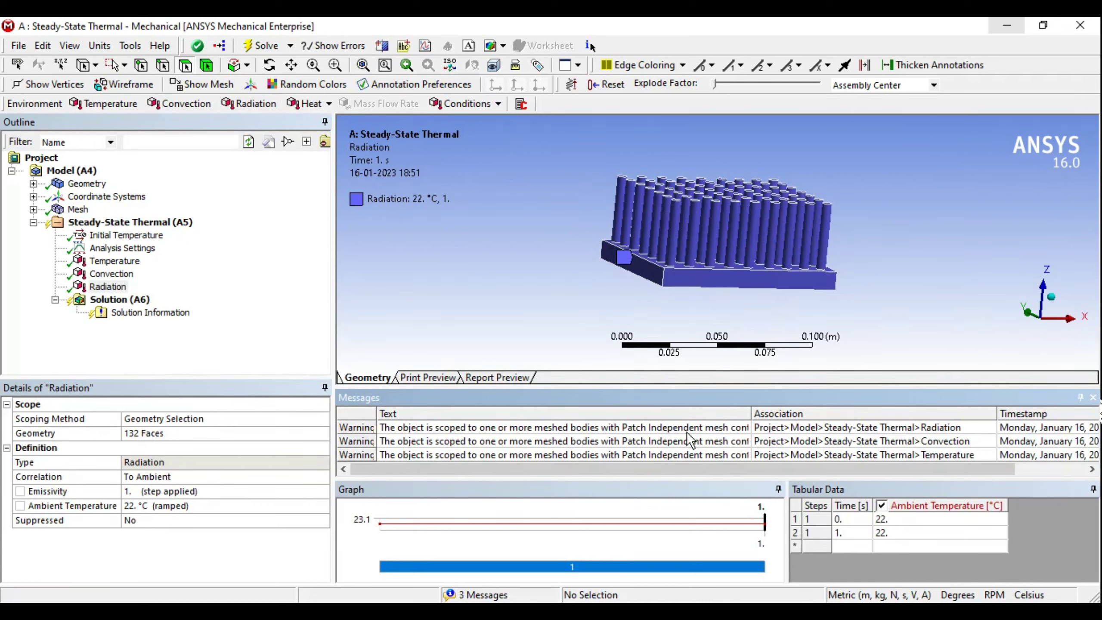
pyautogui.click(1093, 397)
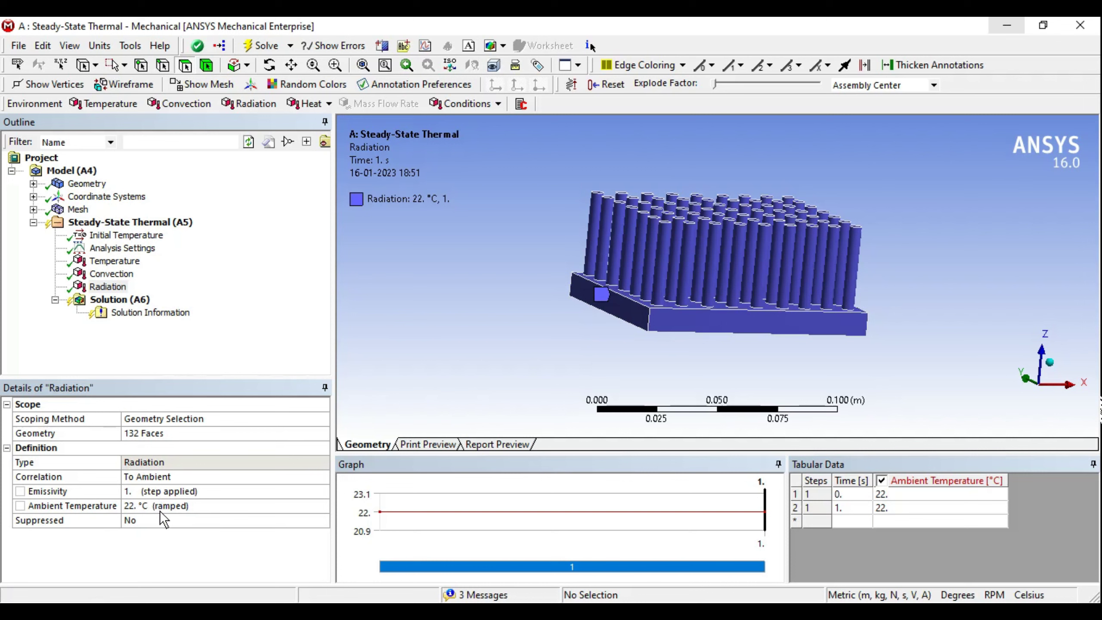
pyautogui.click(125, 299)
# - Solve Solution (A6) until its status reads Done
pyautogui.rightClick(125, 299)
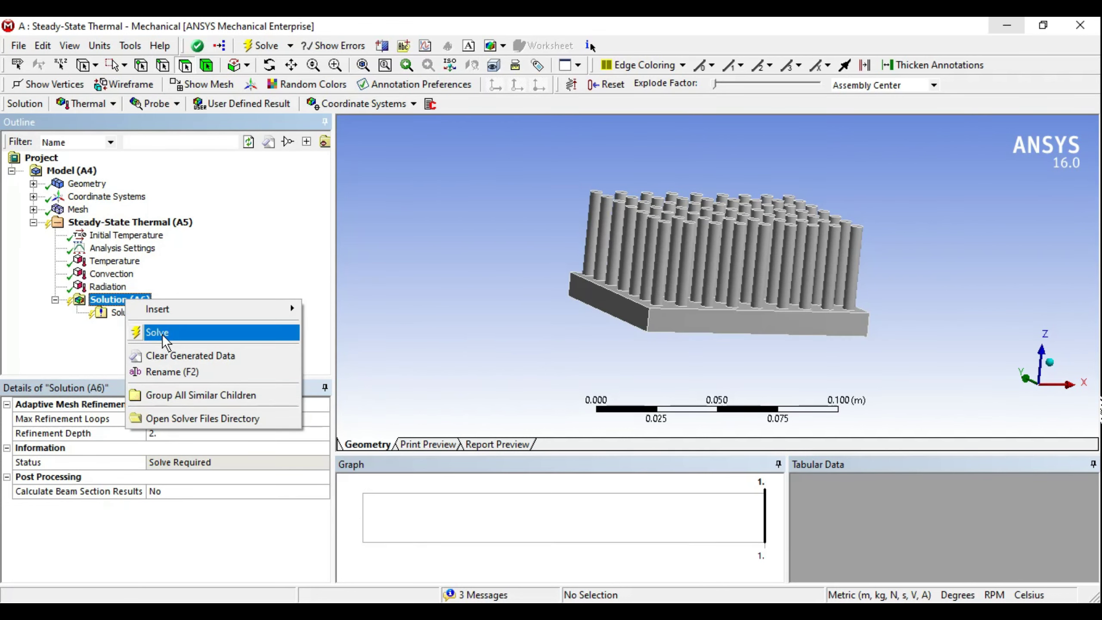
pyautogui.click(162, 334)
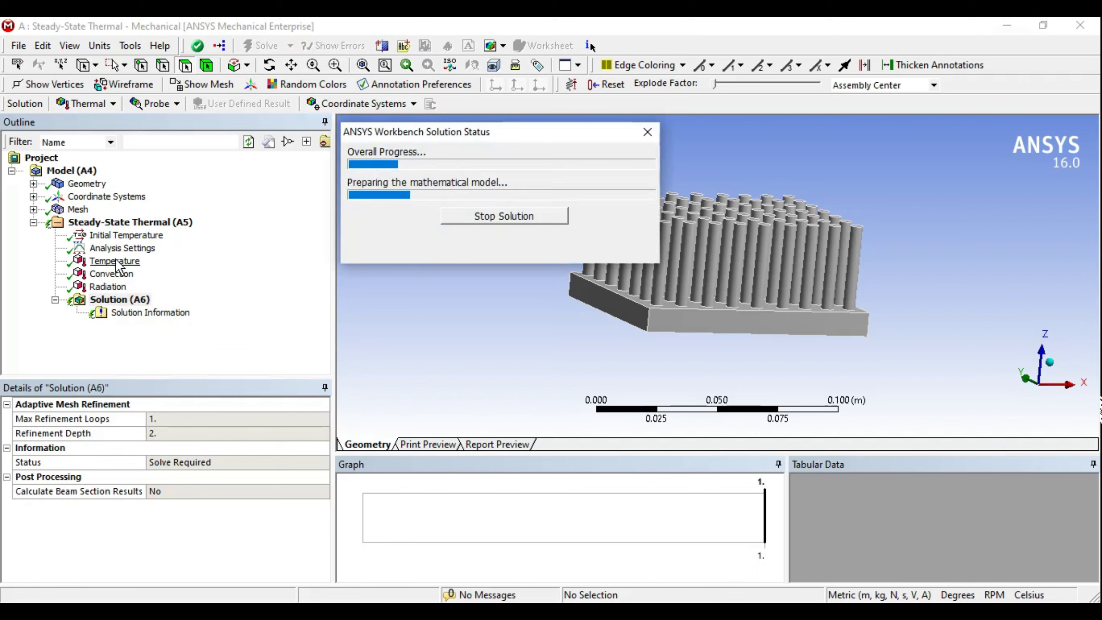
pyautogui.click(115, 300)
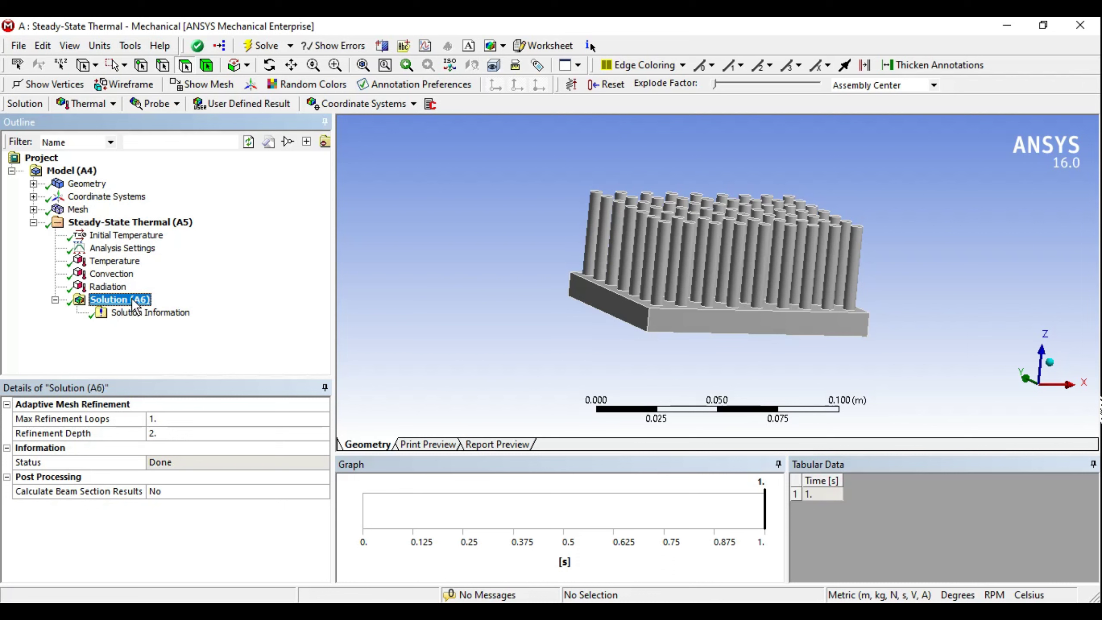
# - Browse the Thermal results list and review the 200 °C temperature load on the base
pyautogui.click(104, 104)
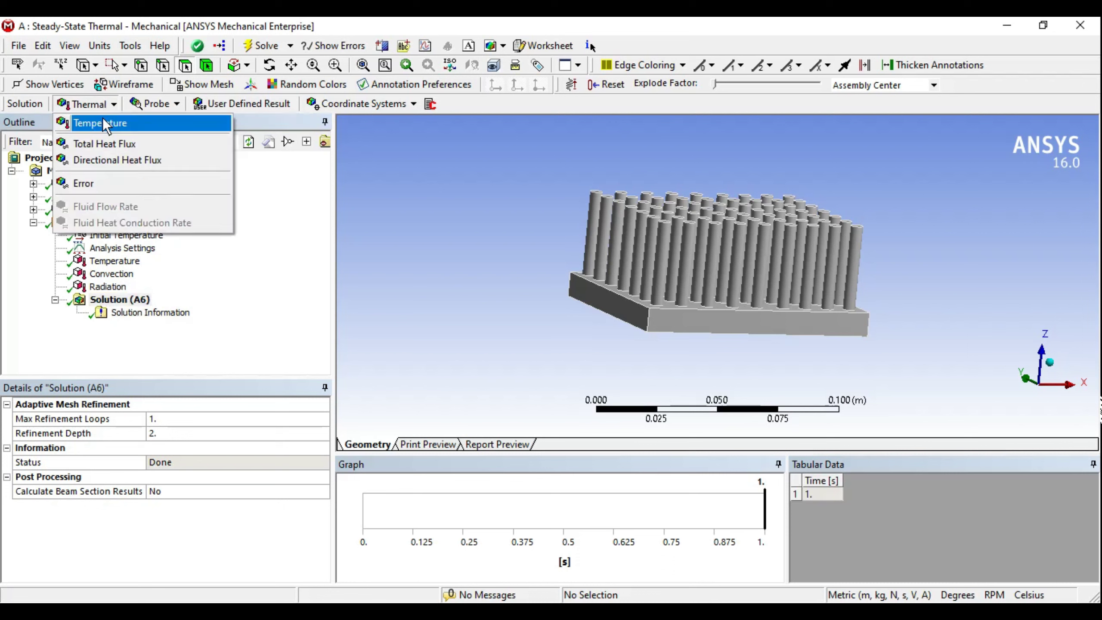
pyautogui.click(345, 320)
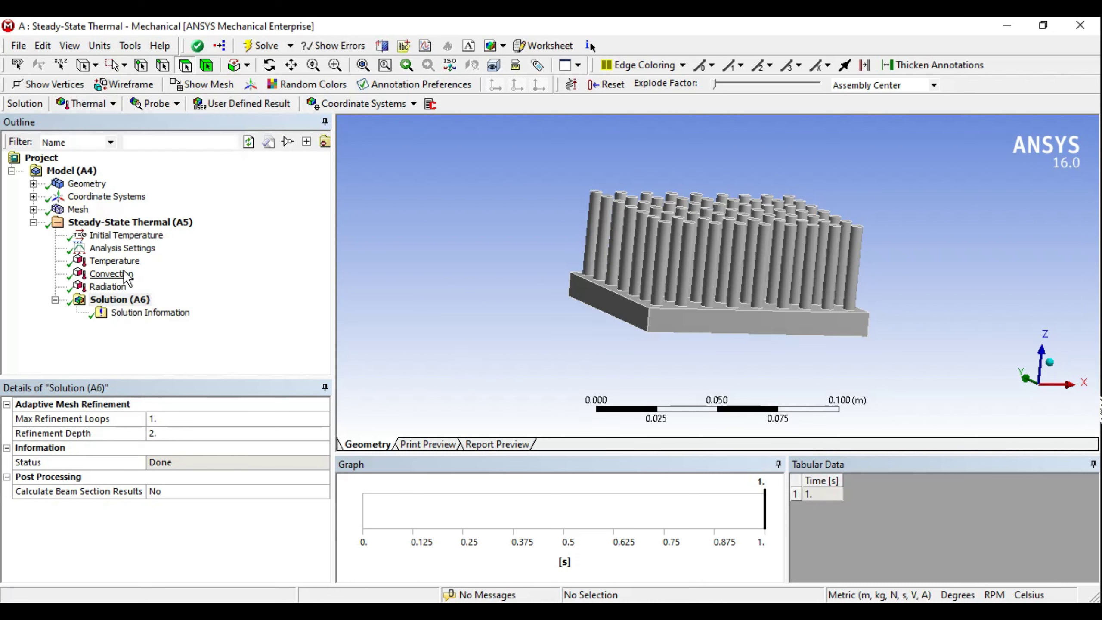
pyautogui.click(109, 261)
pyautogui.moveTo(747, 304); pyautogui.dragTo(670, 278, button='middle')
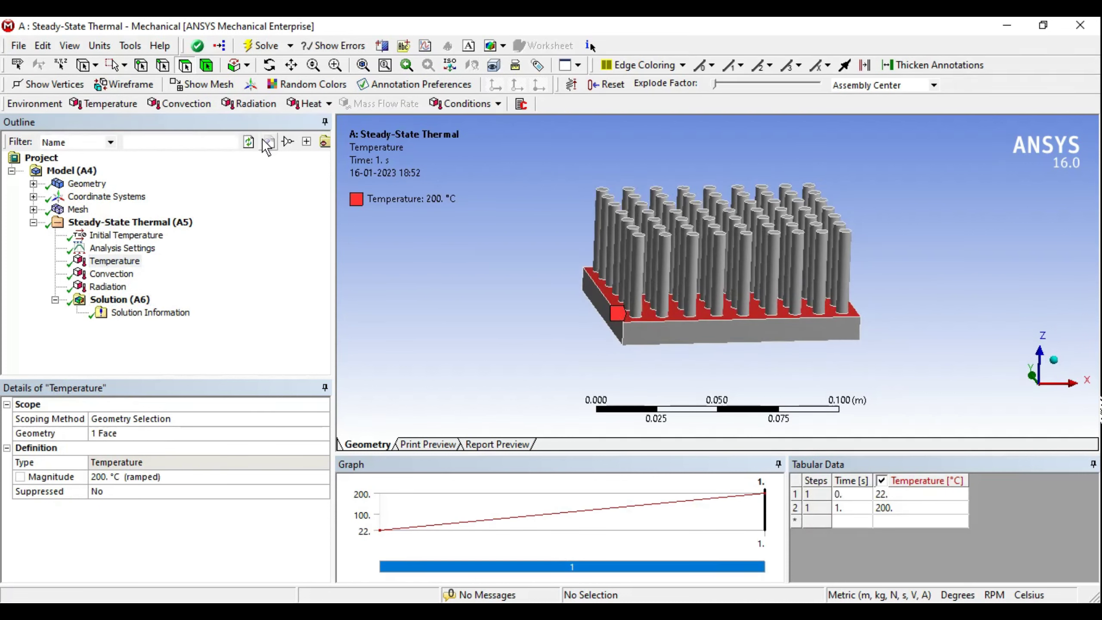
pyautogui.click(123, 299)
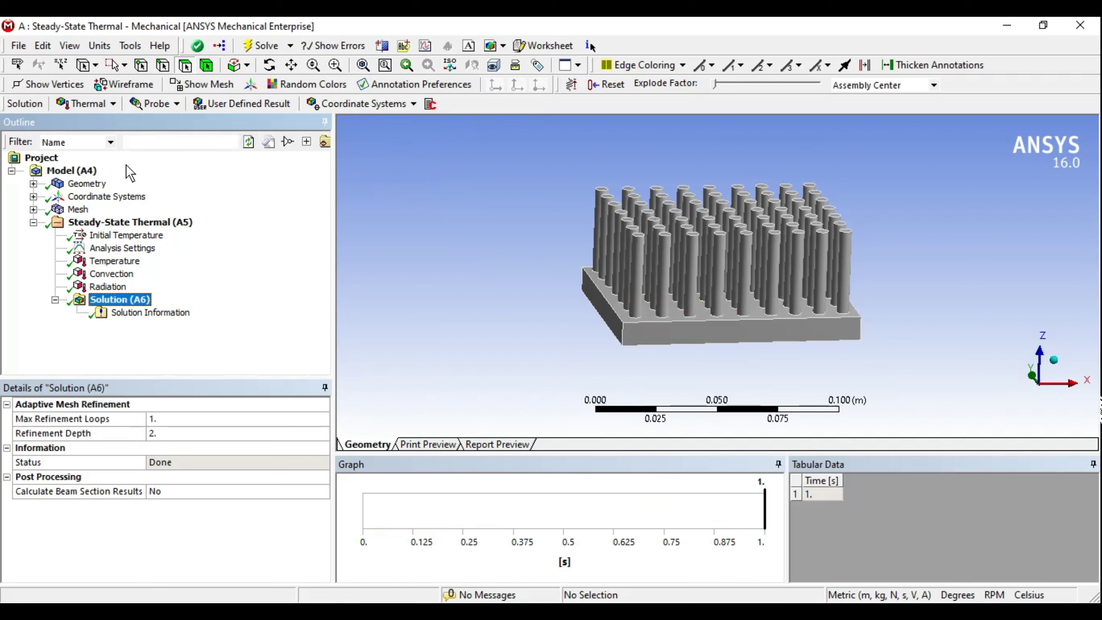
# - Add Temperature and Total Heat Flux results under Solution
pyautogui.click(110, 104)
pyautogui.click(106, 123)
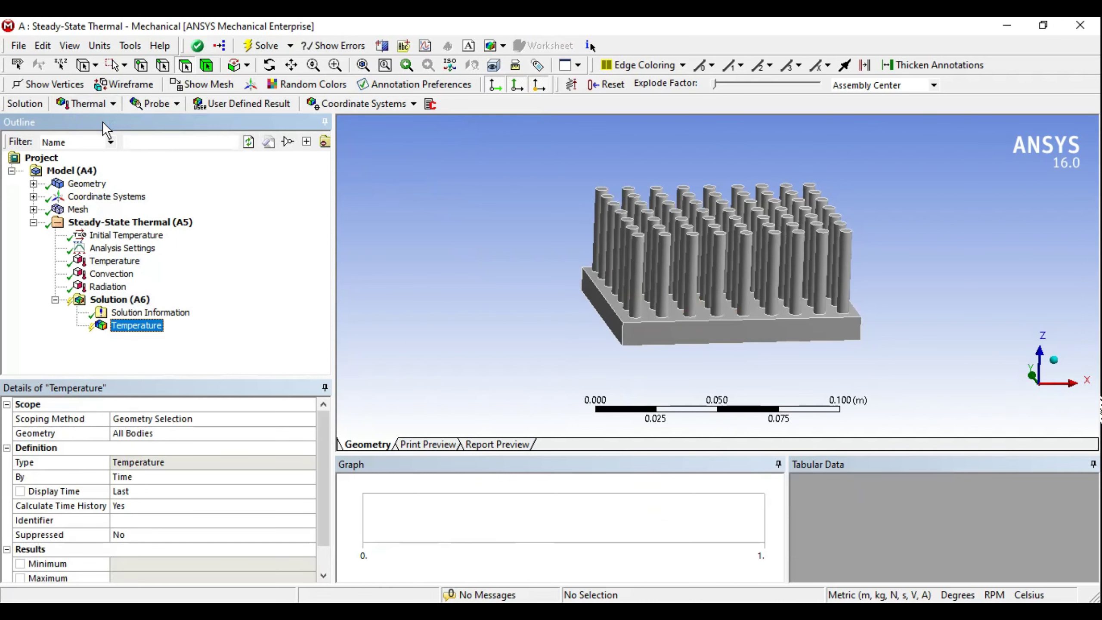
pyautogui.click(143, 300)
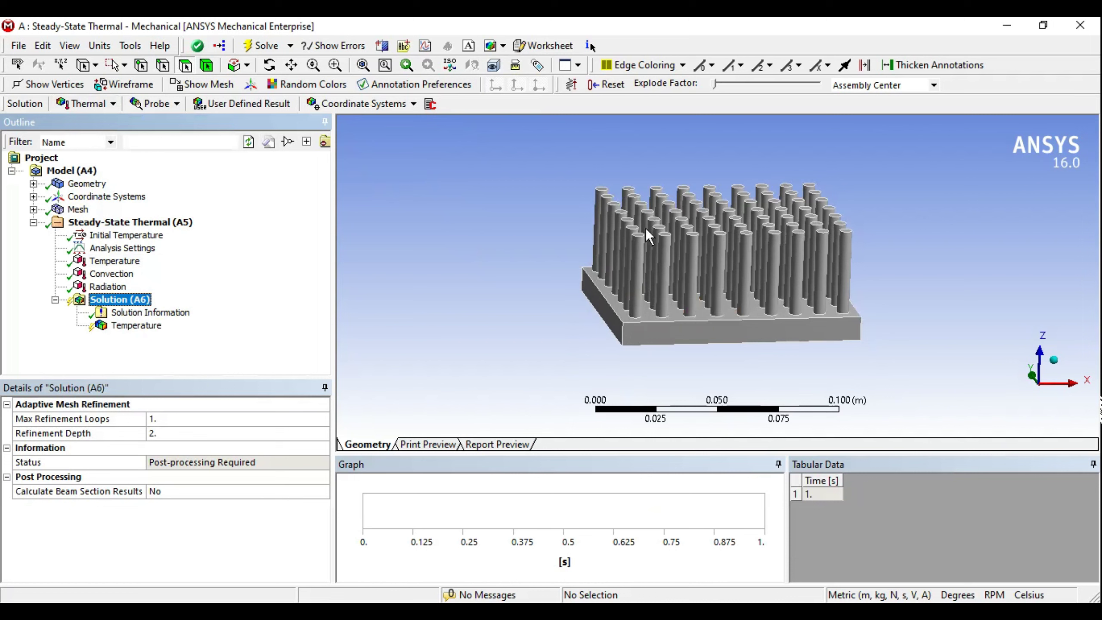
pyautogui.click(112, 104)
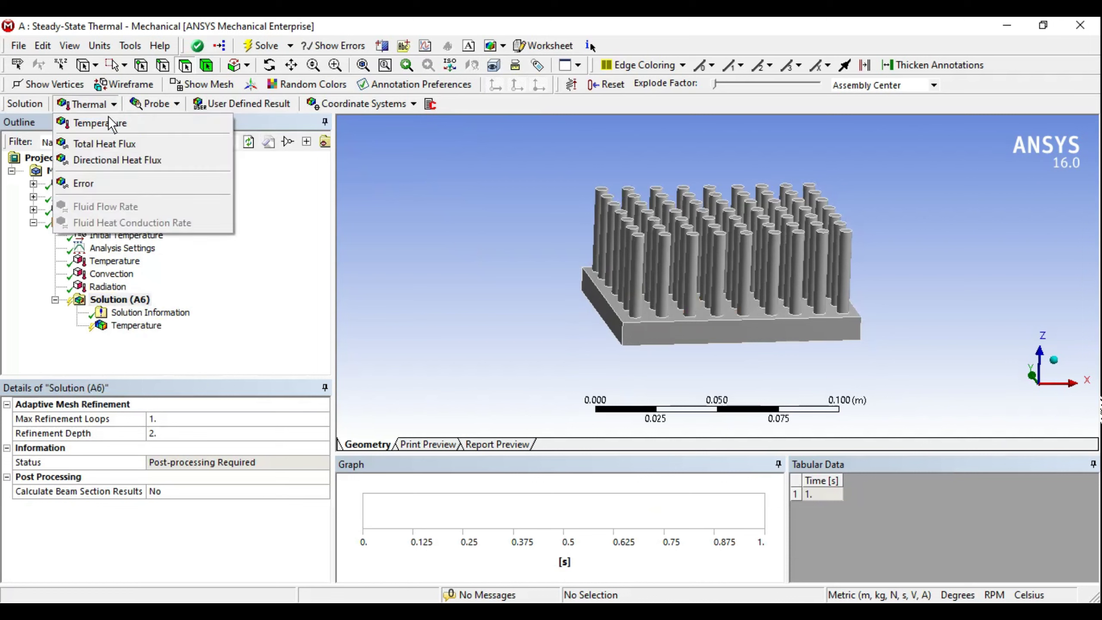
pyautogui.click(121, 144)
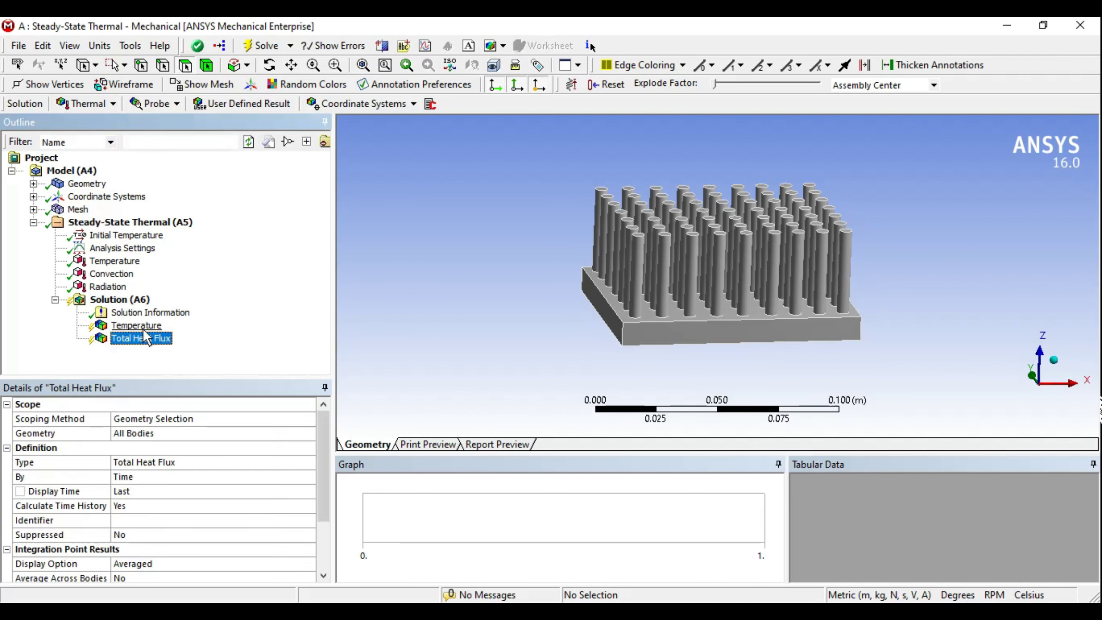
# - Evaluate all results and display the 176–200 °C temperature contour
pyautogui.click(117, 299)
pyautogui.rightClick(129, 298)
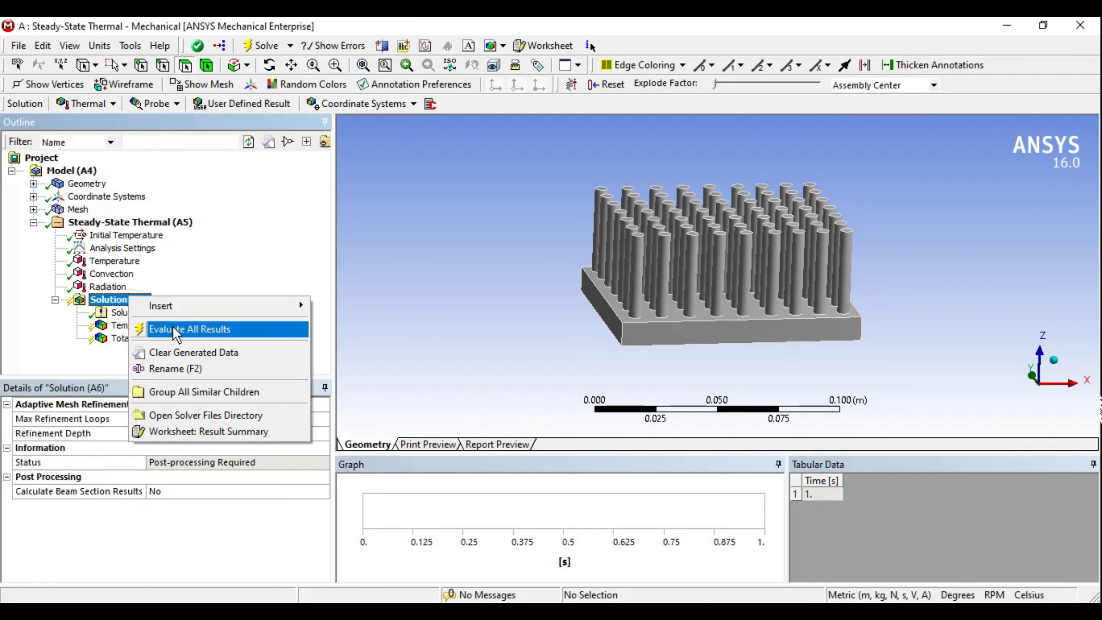
pyautogui.click(174, 329)
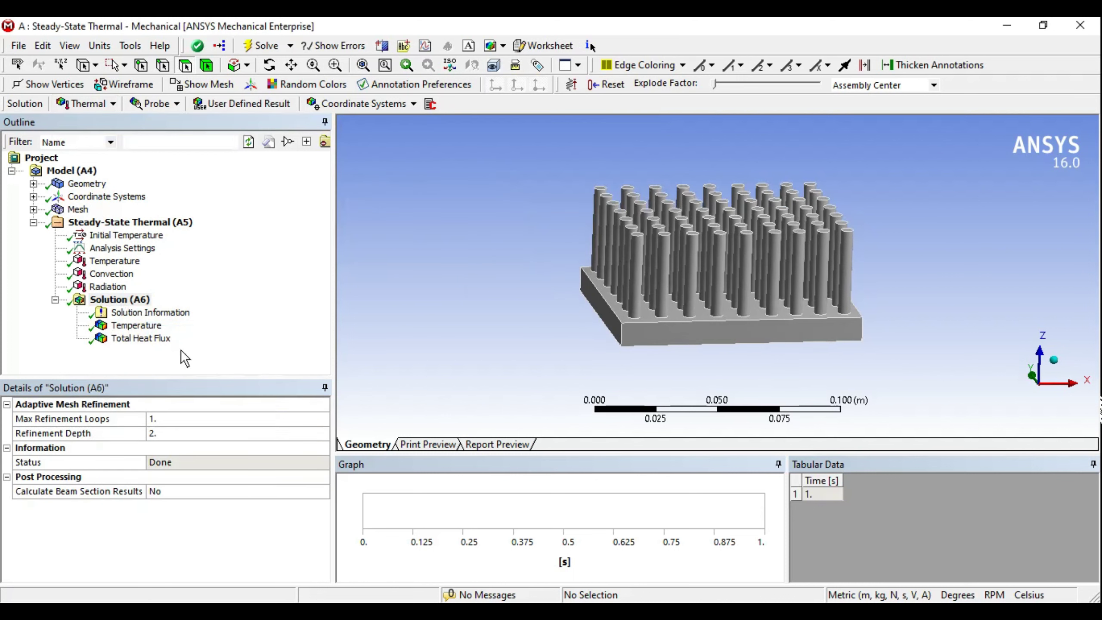
pyautogui.click(136, 326)
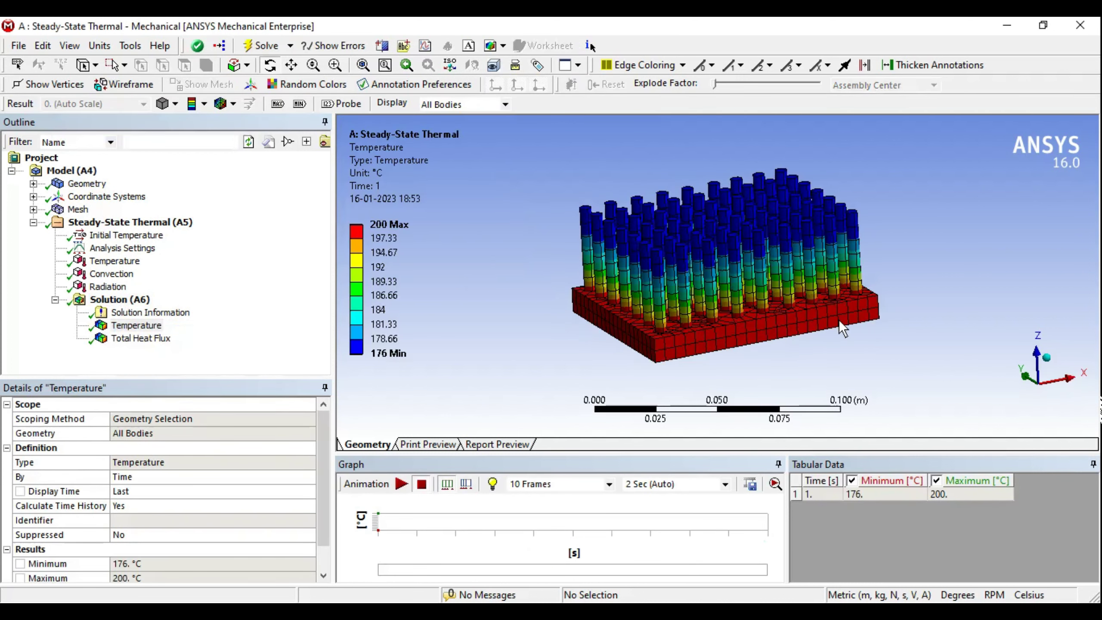
# - Hide the mesh edges and switch the temperature plot to smooth contours
pyautogui.click(231, 104)
pyautogui.click(267, 124)
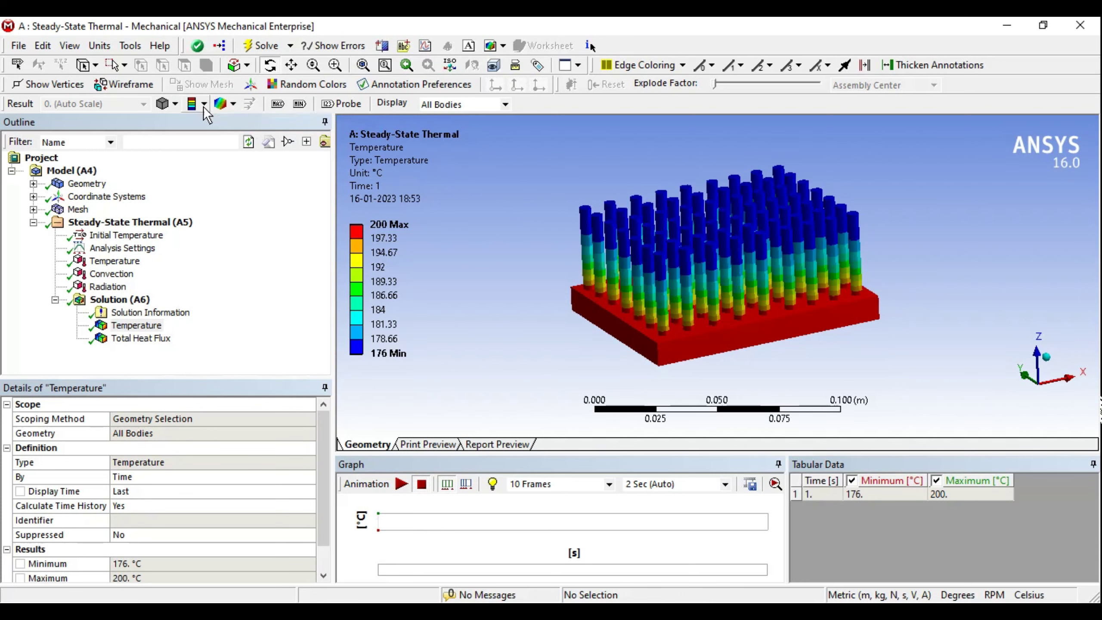
pyautogui.click(203, 107)
pyautogui.click(237, 125)
pyautogui.moveTo(791, 291)
pyautogui.mouseDown(button='middle')
pyautogui.moveTo(778, 262)
pyautogui.moveTo(758, 282)
pyautogui.moveTo(762, 295)
pyautogui.mouseUp(button='middle')
pyautogui.scroll(2, 771, 270)
pyautogui.click(407, 226)
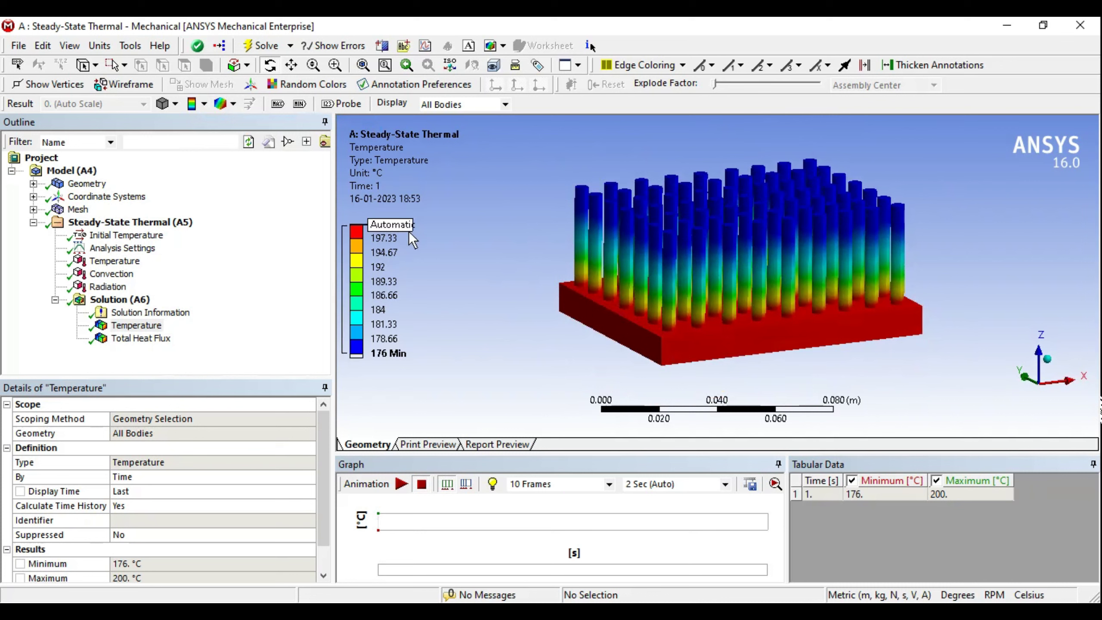
pyautogui.click(504, 231)
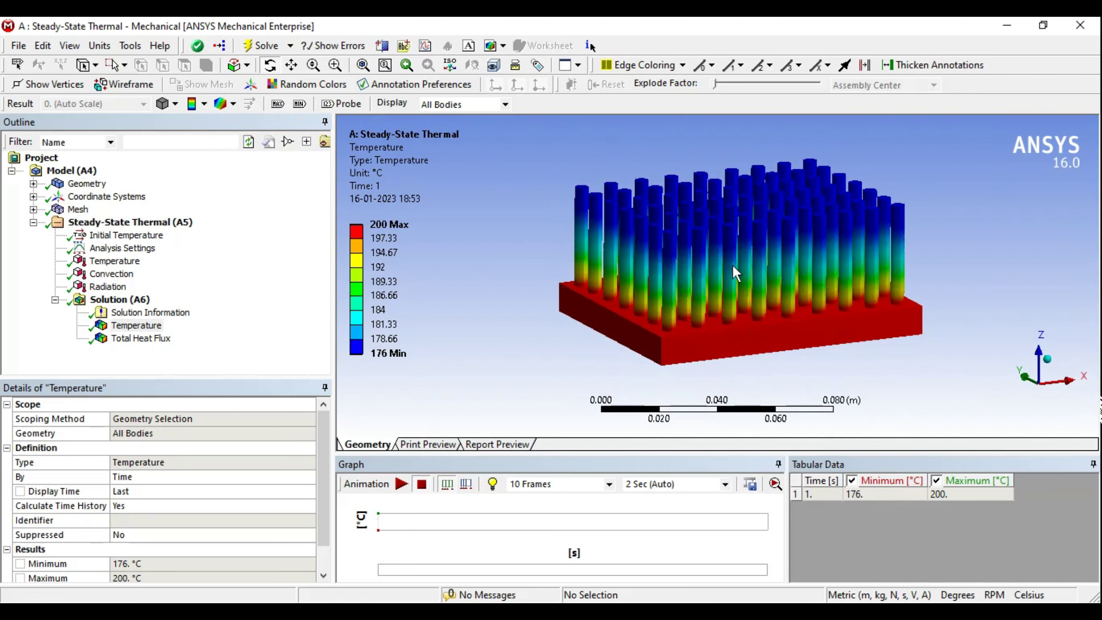
pyautogui.moveTo(732, 265)
pyautogui.mouseDown(button='middle')
pyautogui.moveTo(779, 298)
pyautogui.moveTo(784, 325)
pyautogui.moveTo(769, 317)
pyautogui.mouseUp(button='middle')
# - Play and stop the temperature animation, then display the Total Heat Flux contour (197.22–68486 W/m²)
pyautogui.click(406, 483)
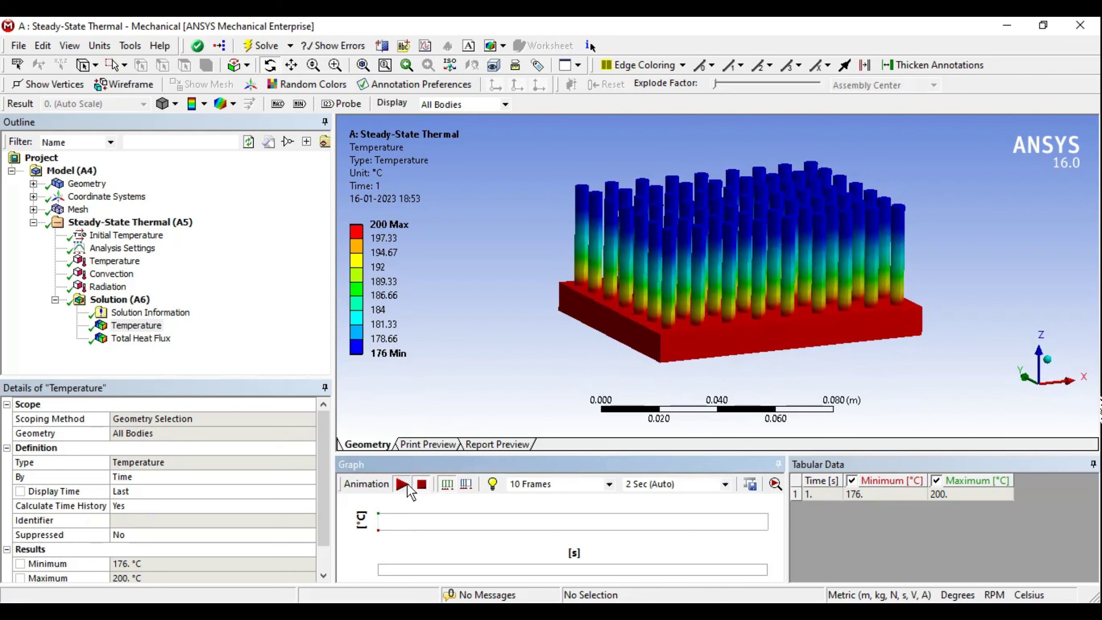
pyautogui.moveTo(671, 337); pyautogui.dragTo(739, 322, button='middle')
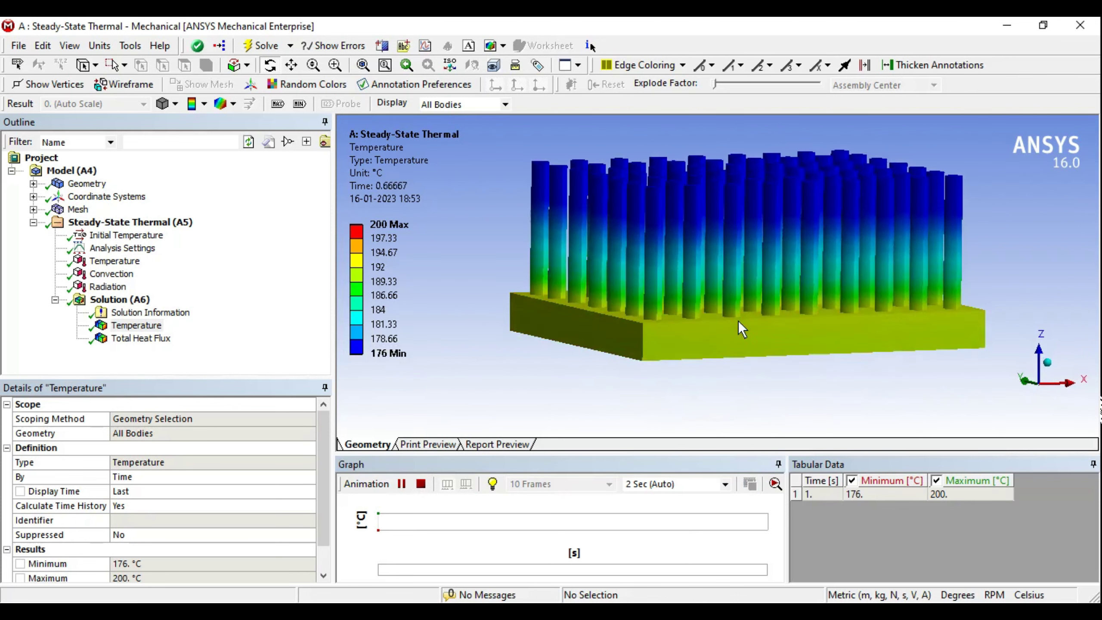
pyautogui.moveTo(767, 310)
pyautogui.mouseDown(button='middle')
pyautogui.moveTo(804, 298)
pyautogui.moveTo(796, 325)
pyautogui.moveTo(689, 327)
pyautogui.moveTo(781, 257)
pyautogui.moveTo(673, 394)
pyautogui.mouseUp(button='middle')
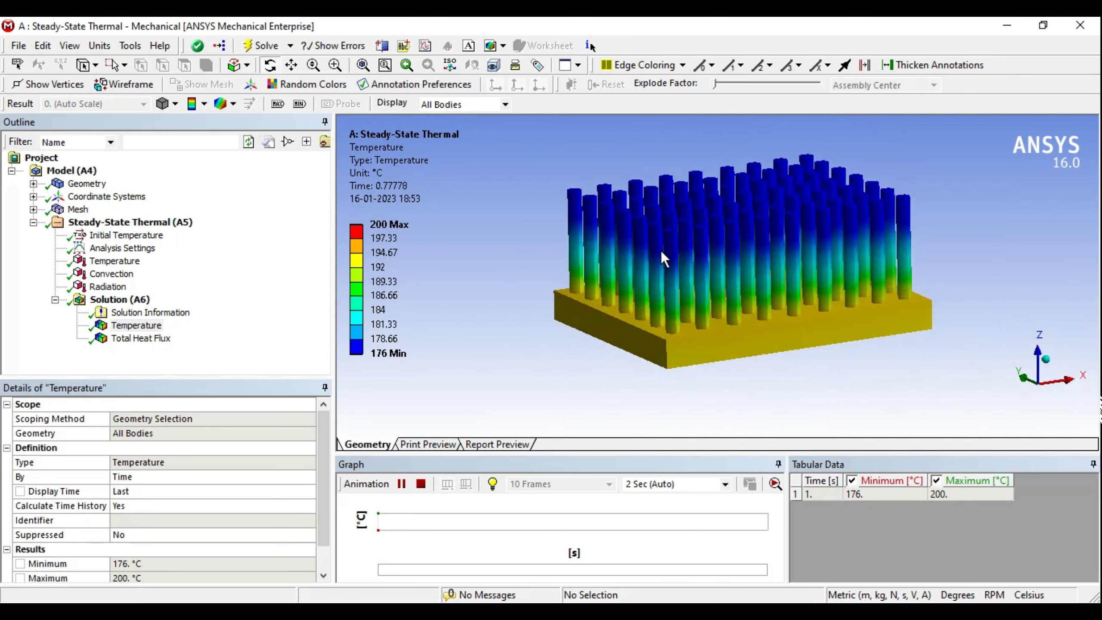
pyautogui.click(422, 482)
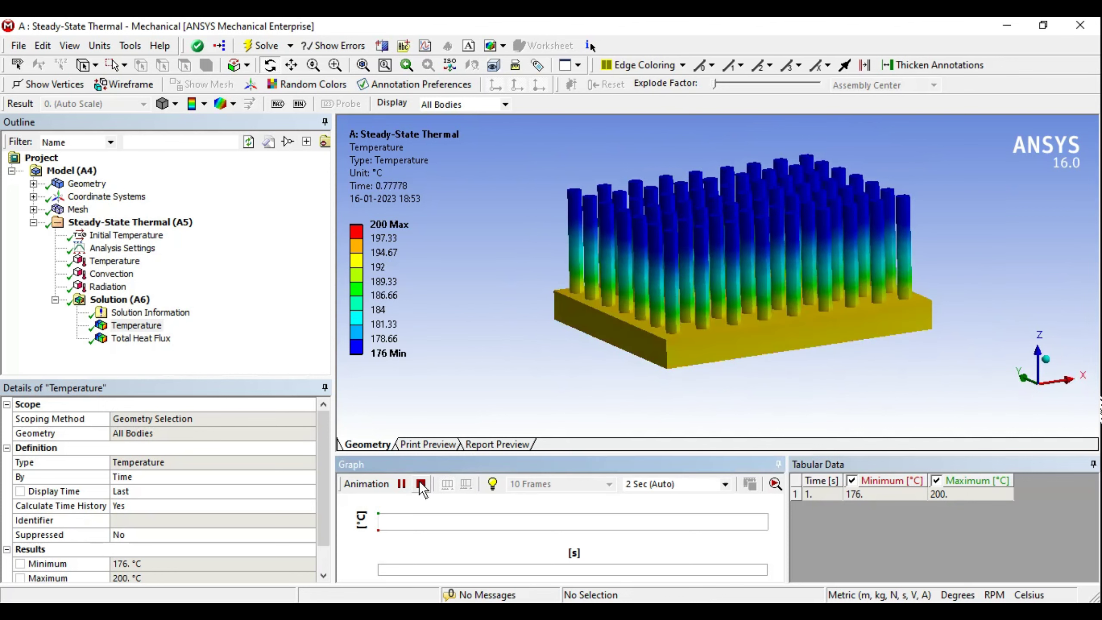
pyautogui.click(144, 338)
pyautogui.moveTo(805, 348); pyautogui.dragTo(824, 322, button='middle')
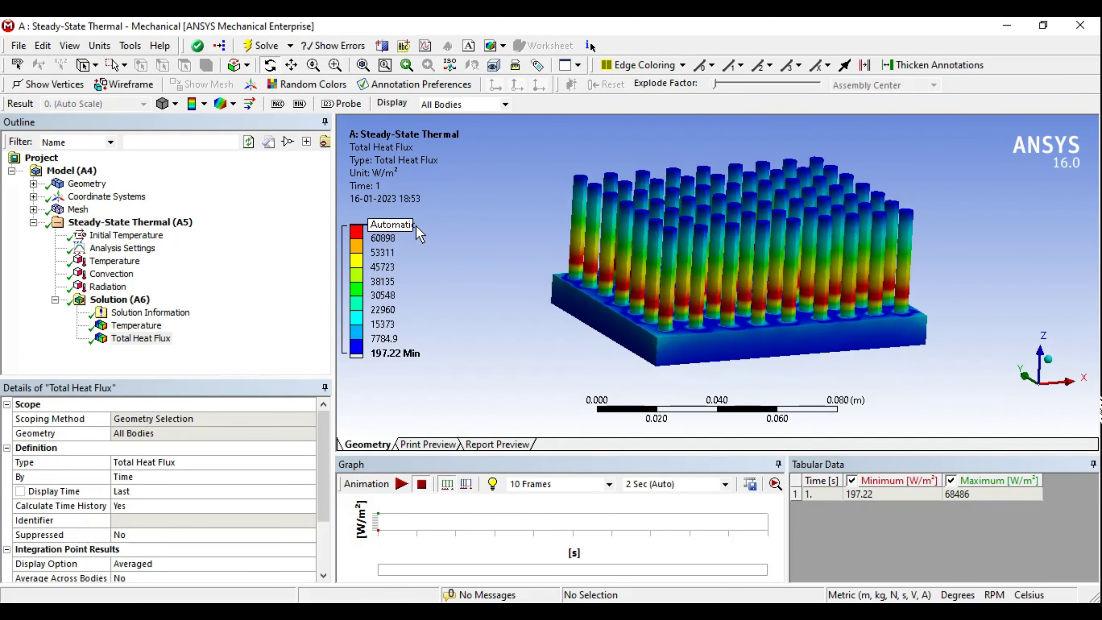
# - Play and stop the total heat flux contour animation
pyautogui.moveTo(632, 317)
pyautogui.mouseDown(button='middle')
pyautogui.moveTo(636, 307)
pyautogui.moveTo(613, 327)
pyautogui.mouseUp(button='middle')
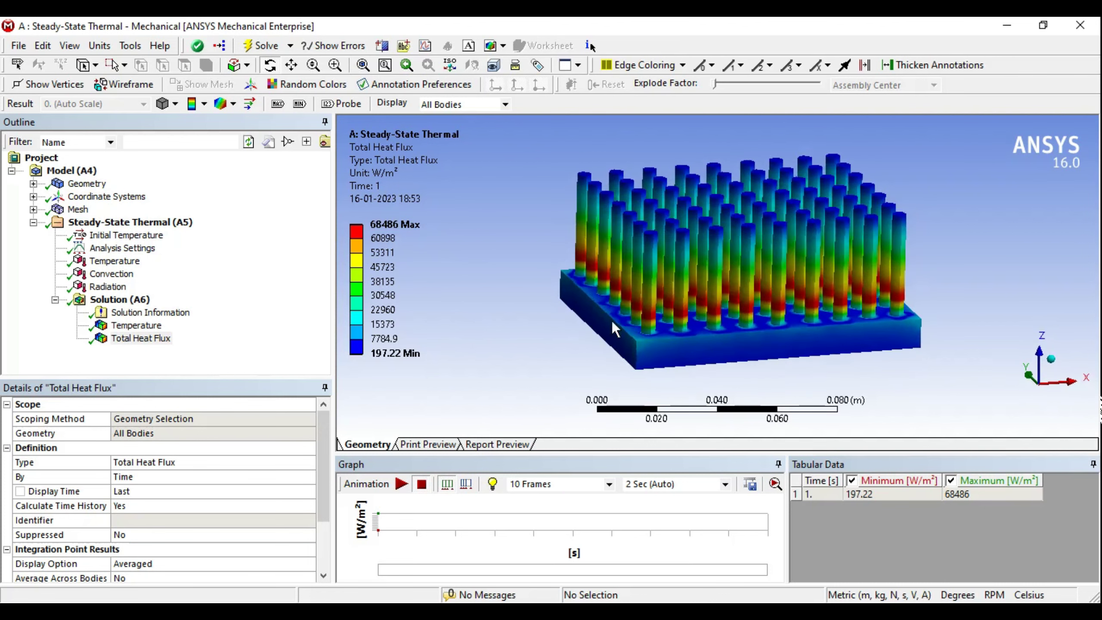
pyautogui.click(401, 484)
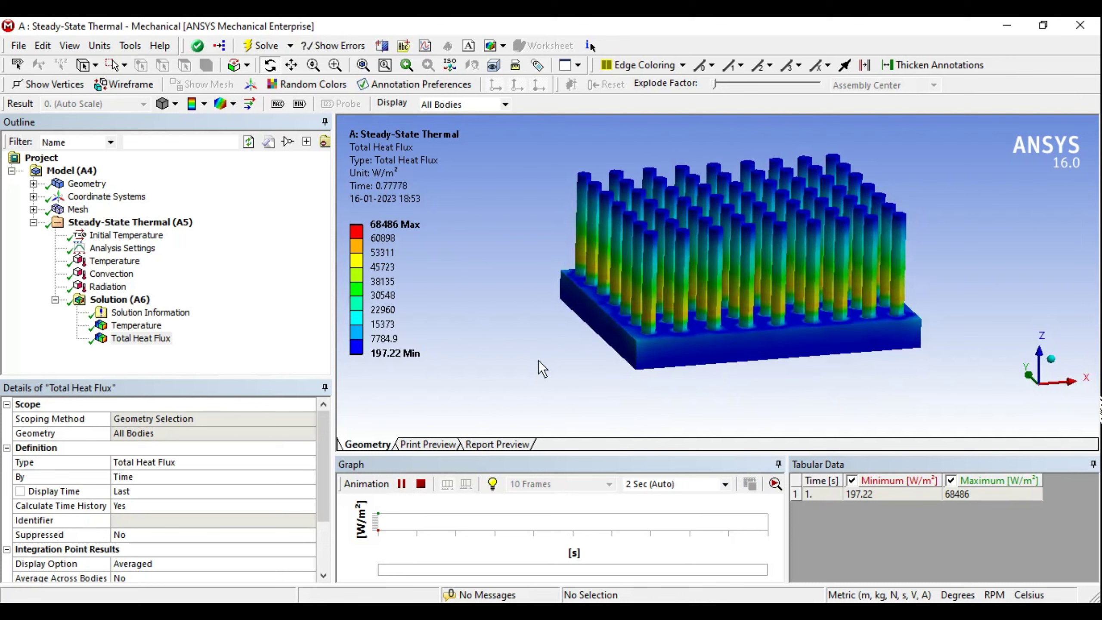
pyautogui.keyDown('ctrl'); pyautogui.moveTo(693, 289); pyautogui.dragTo(725, 293, button='middle'); pyautogui.keyUp('ctrl')
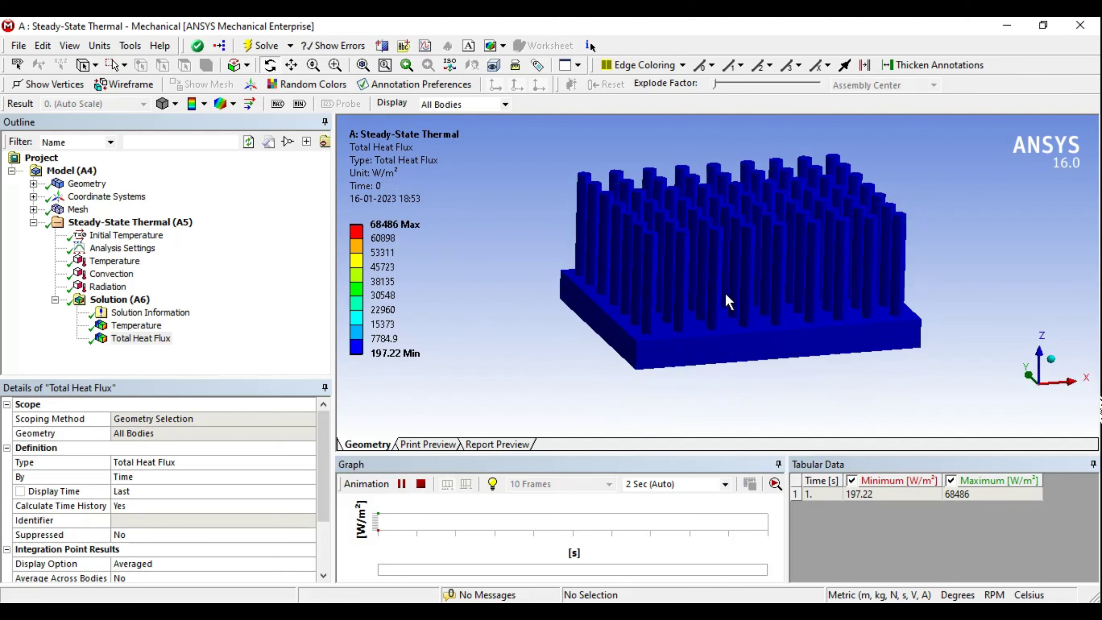
pyautogui.click(421, 483)
pyautogui.moveTo(697, 333)
pyautogui.mouseDown(button='middle')
pyautogui.moveTo(721, 306)
pyautogui.moveTo(662, 300)
pyautogui.mouseUp(button='middle')
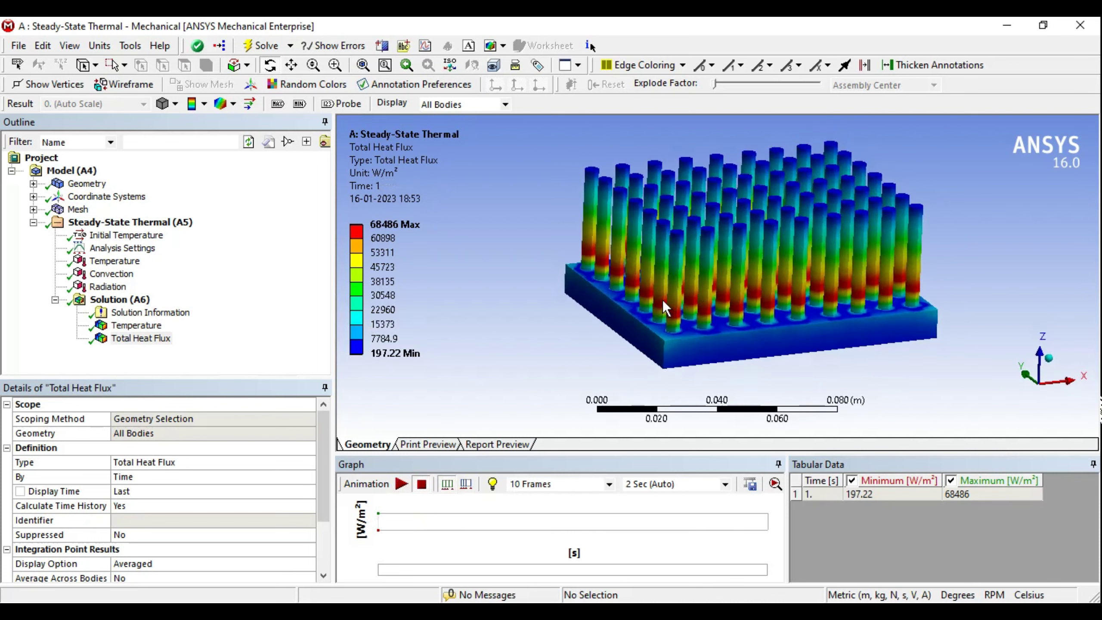
# - Display the Total Heat Flux result as vector arrows without a wireframe
pyautogui.click(204, 104)
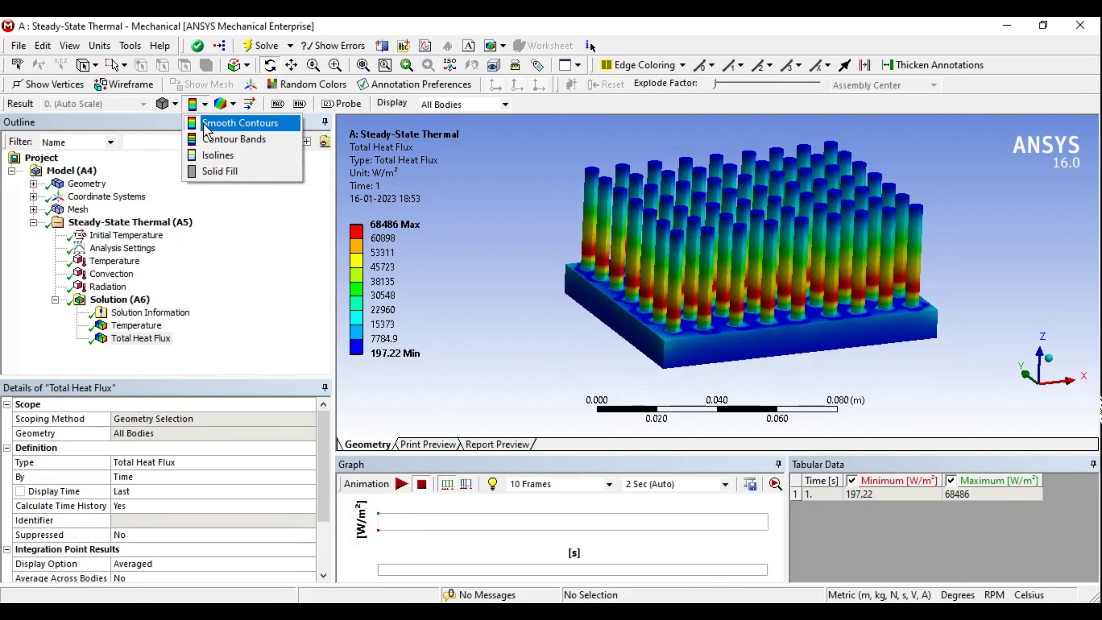
pyautogui.click(232, 105)
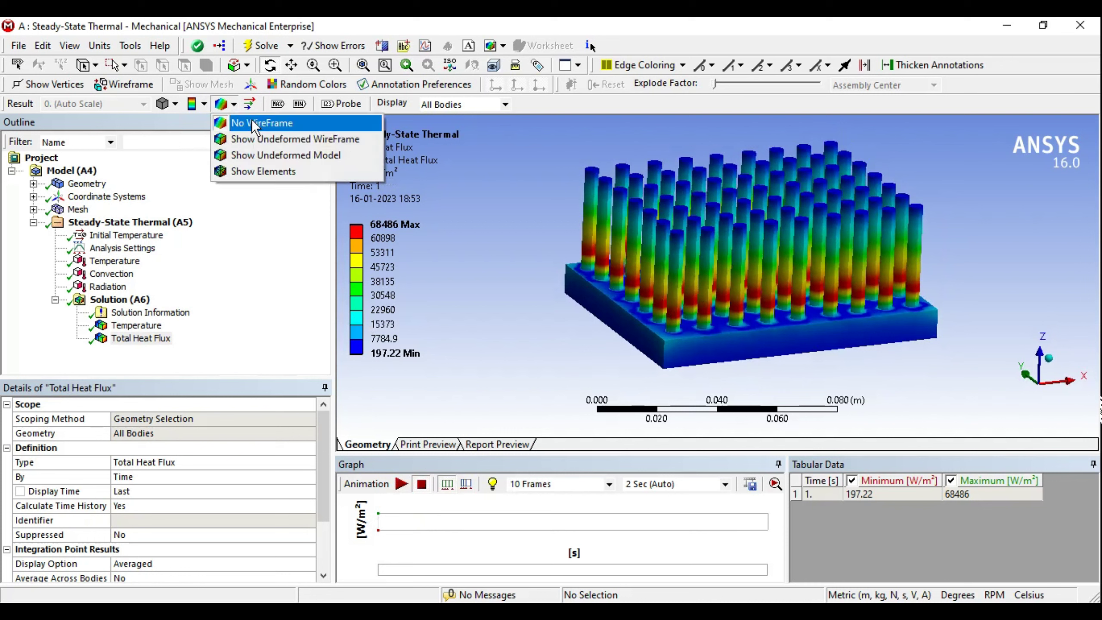
pyautogui.click(253, 121)
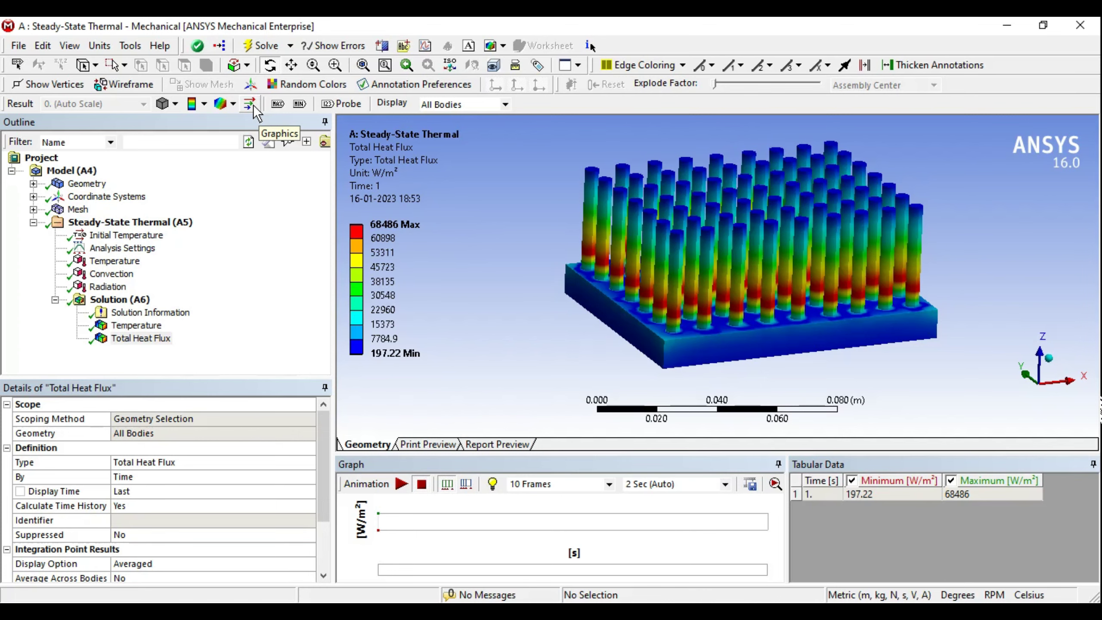
pyautogui.click(253, 105)
# - Zoom in on the heat flux vectors, playing and stopping the vector animation
pyautogui.scroll(2, 788, 296)
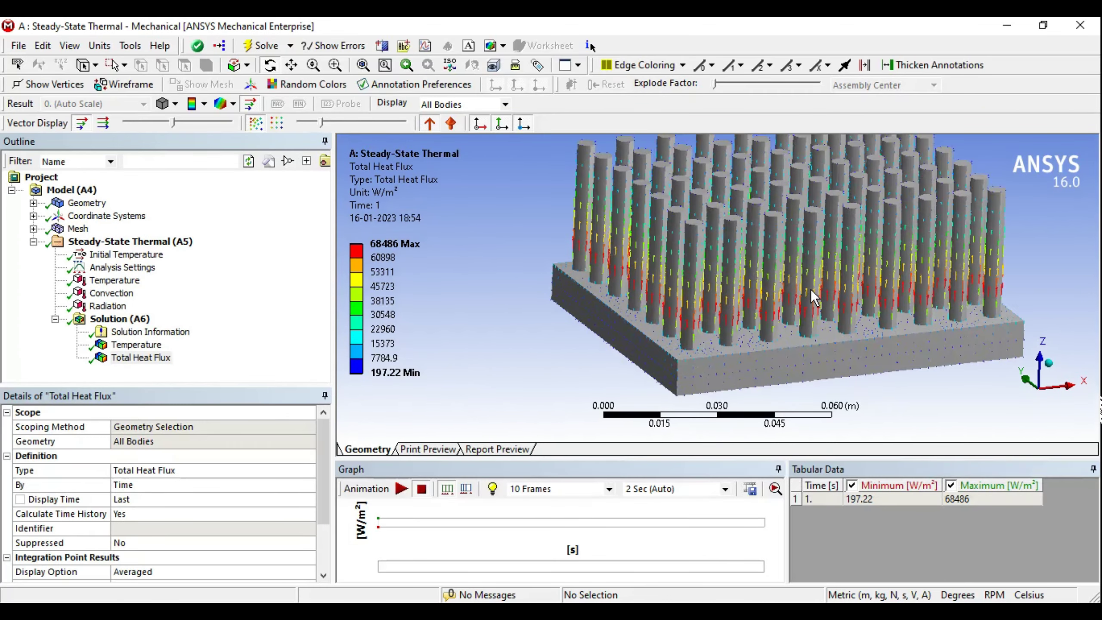
pyautogui.scroll(2, 811, 290)
pyautogui.scroll(2, 781, 341)
pyautogui.scroll(2, 779, 323)
pyautogui.scroll(1, 772, 329)
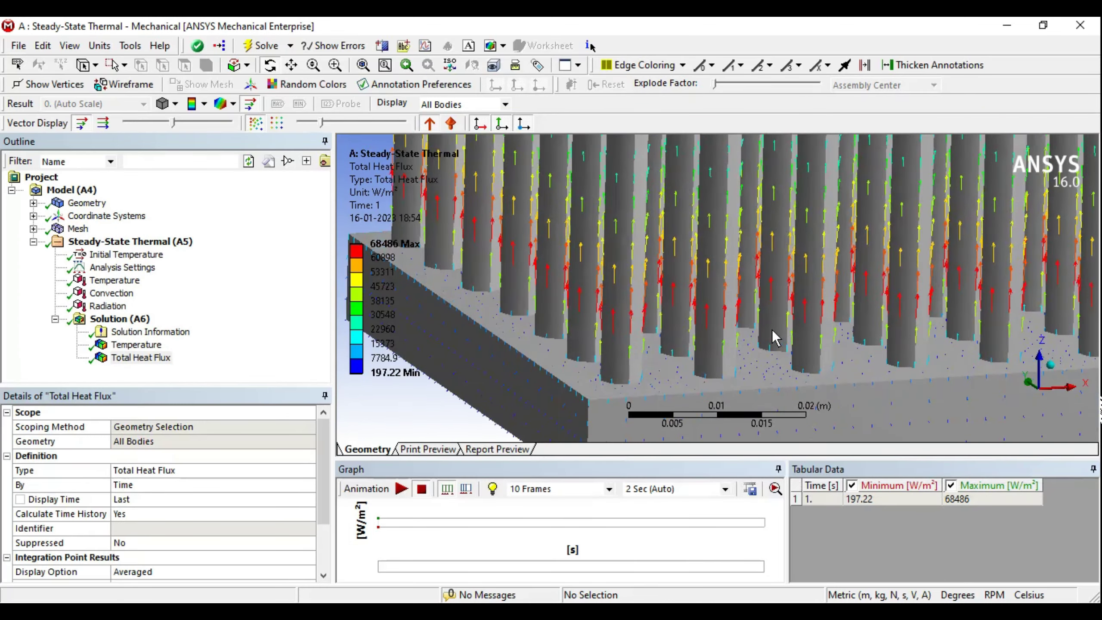
pyautogui.scroll(-3, 771, 328)
pyautogui.scroll(-1, 670, 293)
pyautogui.scroll(-1, 673, 277)
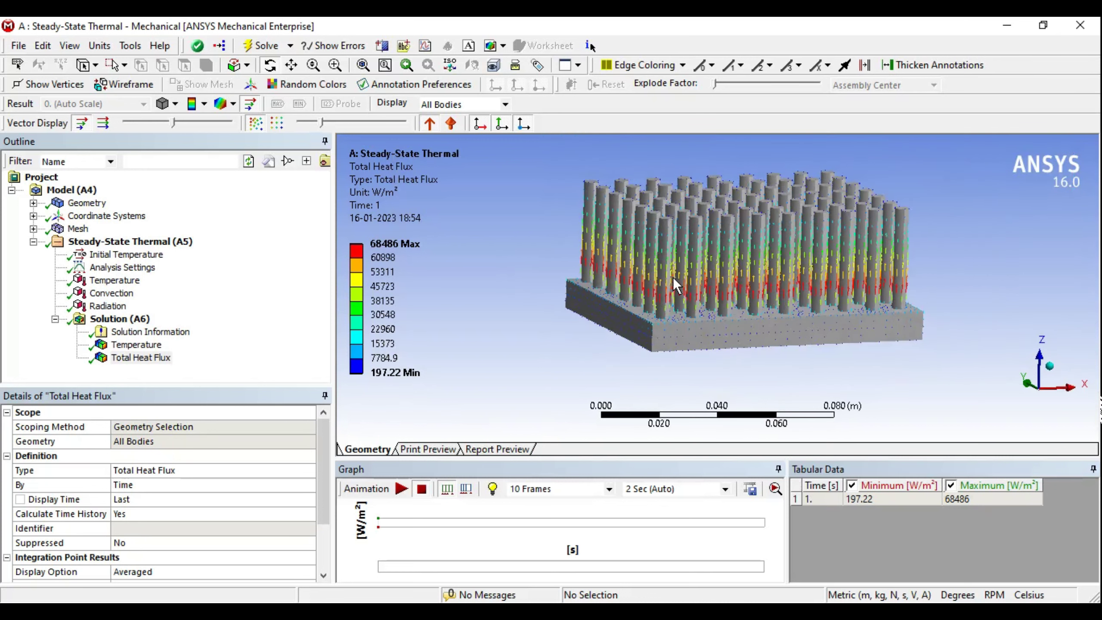
pyautogui.click(401, 488)
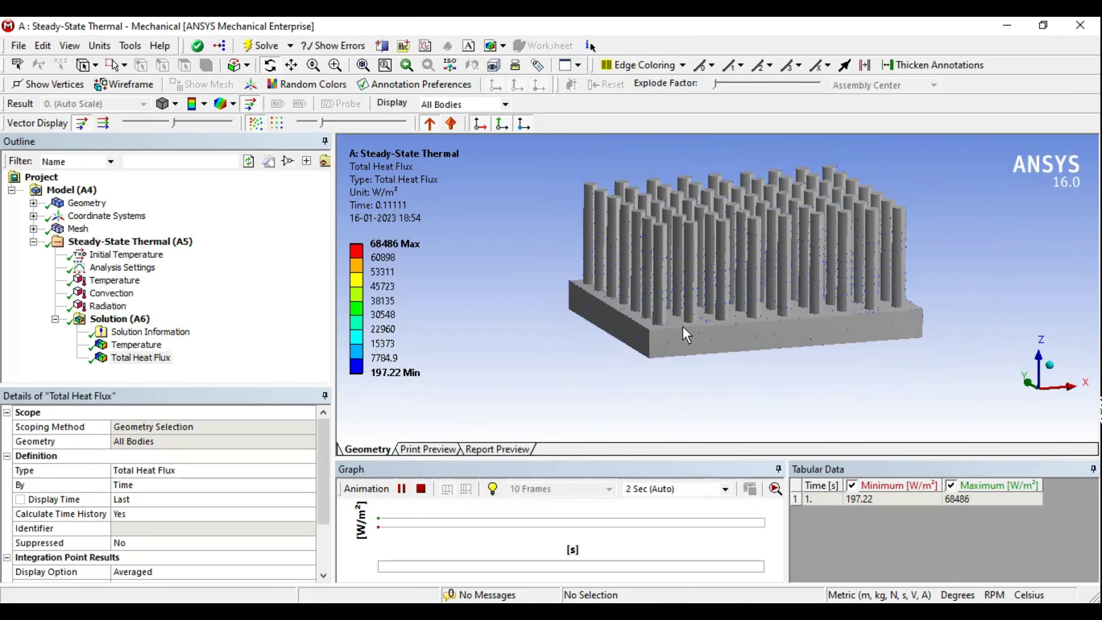
pyautogui.scroll(2, 677, 317)
pyautogui.scroll(2, 647, 308)
pyautogui.scroll(2, 750, 332)
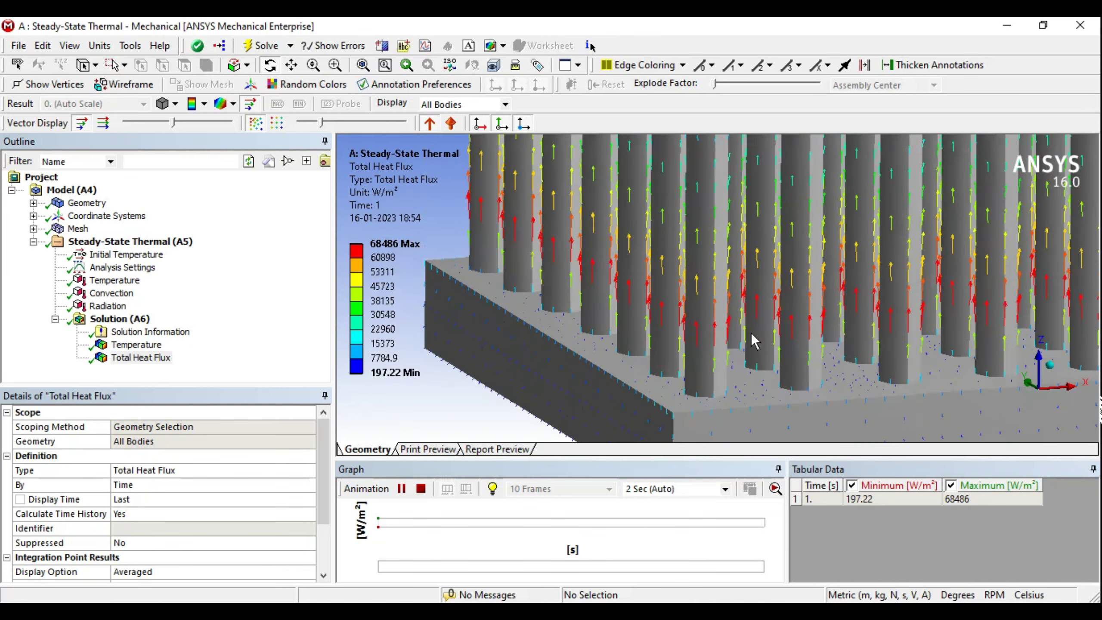
pyautogui.scroll(1, 750, 333)
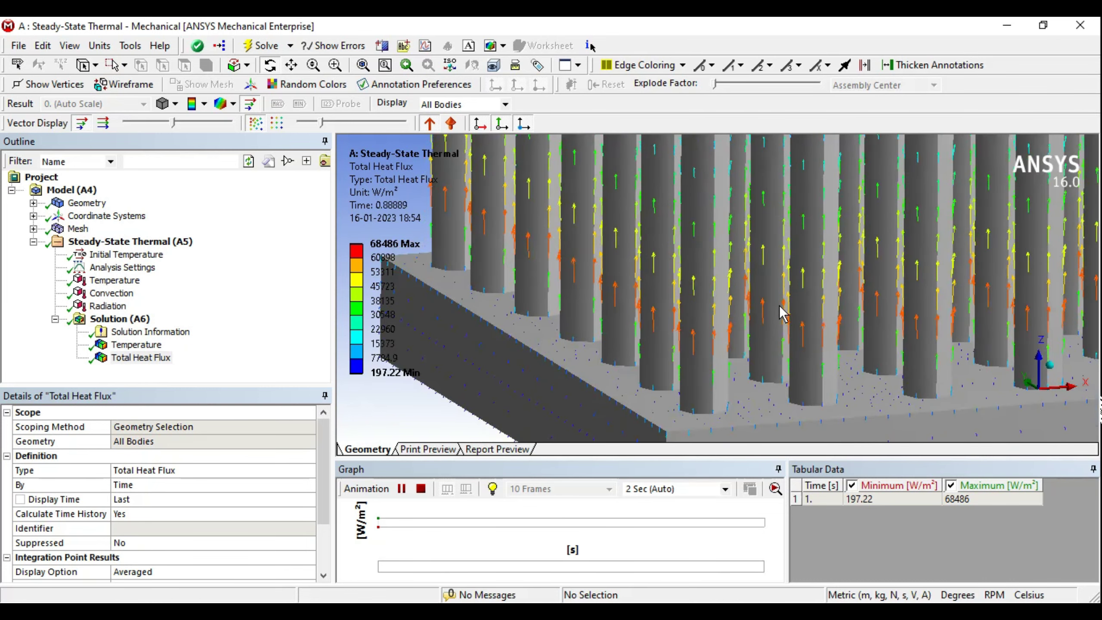
pyautogui.scroll(-1, 780, 307)
pyautogui.scroll(-1, 780, 307)
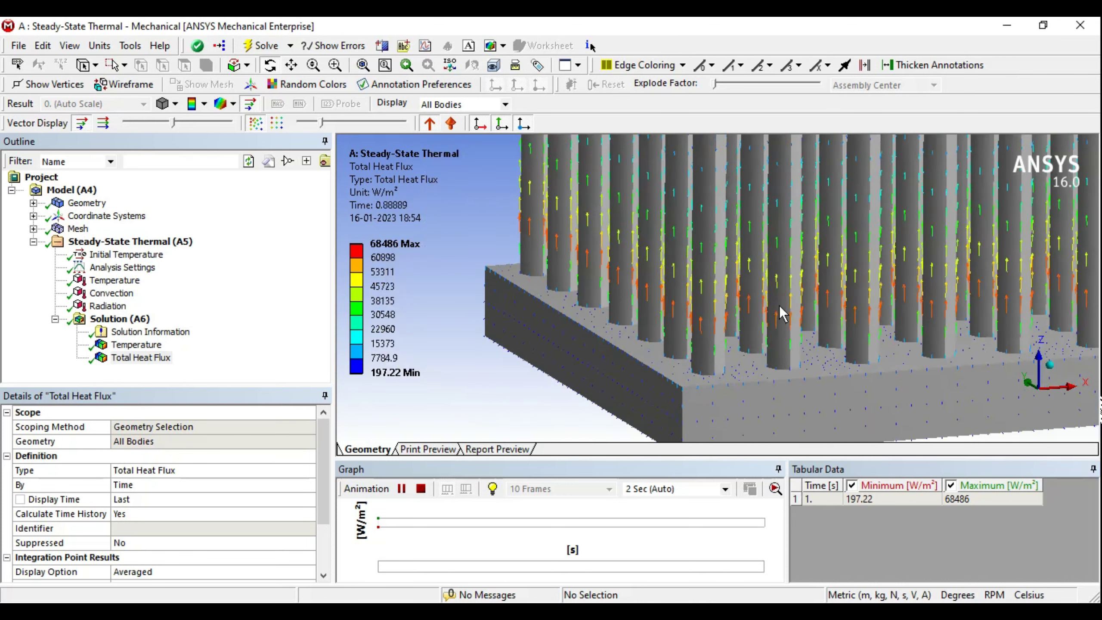
pyautogui.moveTo(738, 373)
pyautogui.mouseDown(button='middle')
pyautogui.moveTo(723, 350)
pyautogui.moveTo(664, 370)
pyautogui.mouseUp(button='middle')
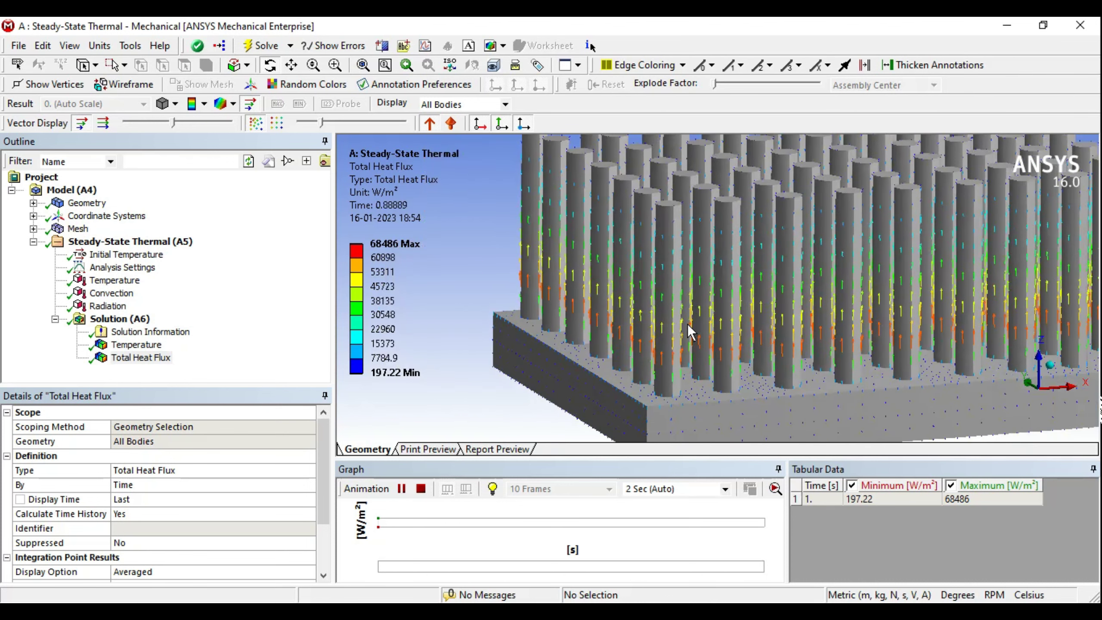
pyautogui.click(420, 488)
pyautogui.moveTo(736, 320); pyautogui.dragTo(764, 313, button='middle')
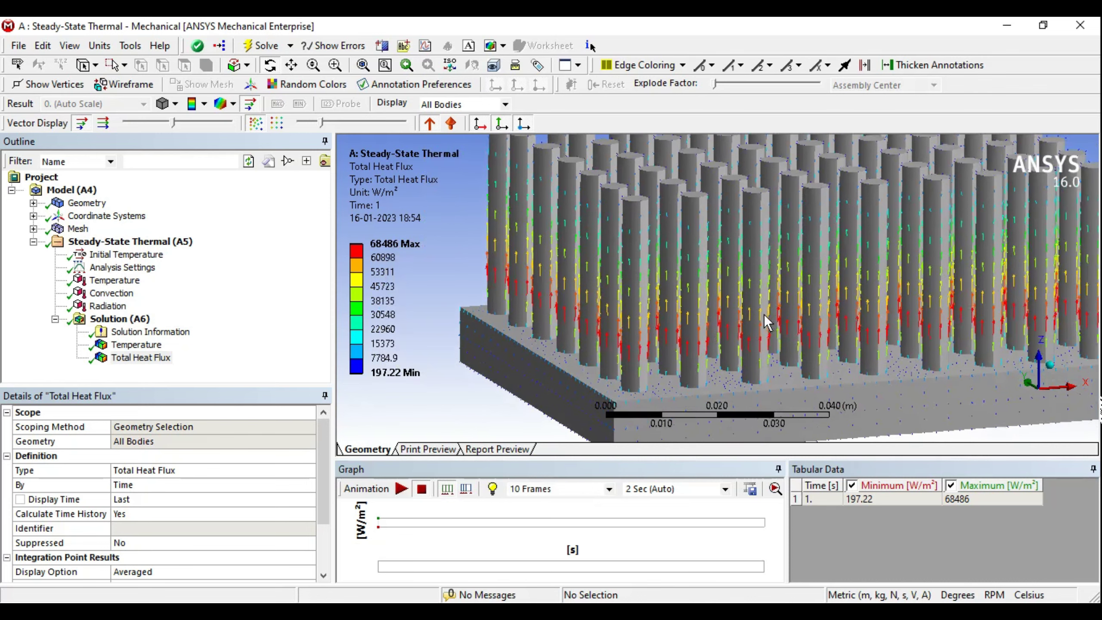
pyautogui.scroll(-2, 767, 314)
pyautogui.scroll(-1, 761, 319)
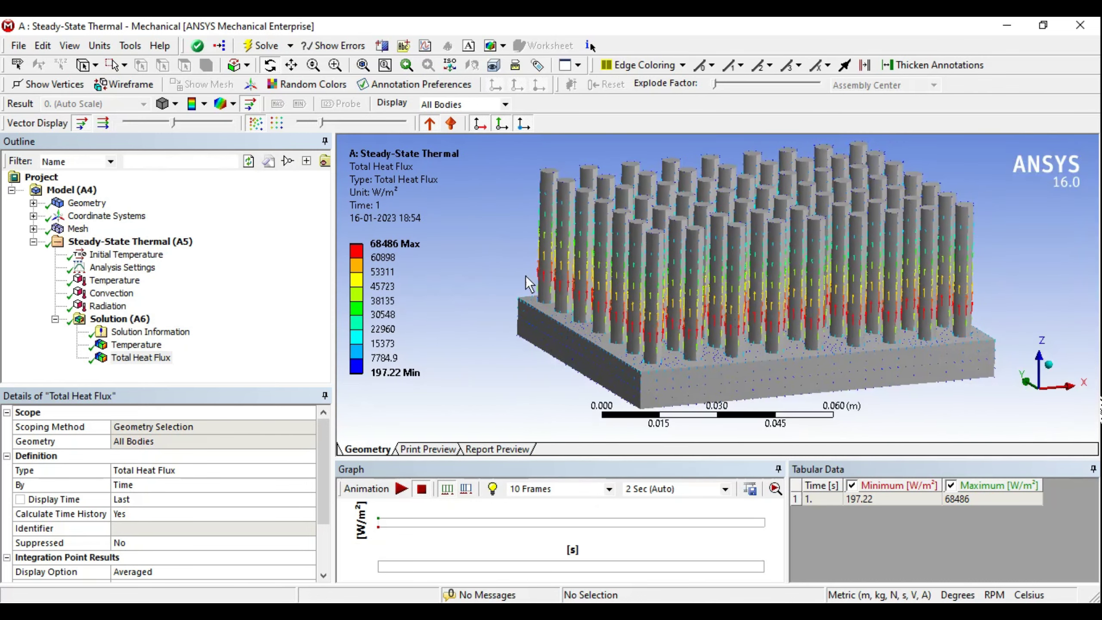
# - Switch to uniform-length flux vectors and zoom in to inspect them
pyautogui.click(107, 123)
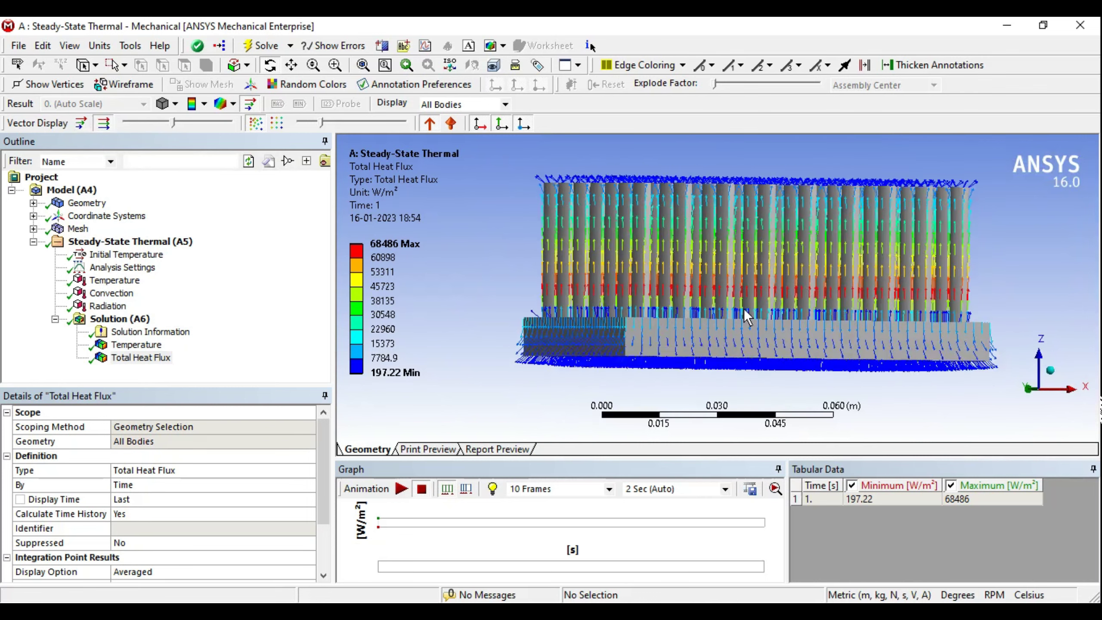
pyautogui.moveTo(743, 308); pyautogui.dragTo(741, 317, button='middle')
pyautogui.scroll(2, 740, 317)
pyautogui.scroll(3, 728, 318)
pyautogui.scroll(3, 711, 320)
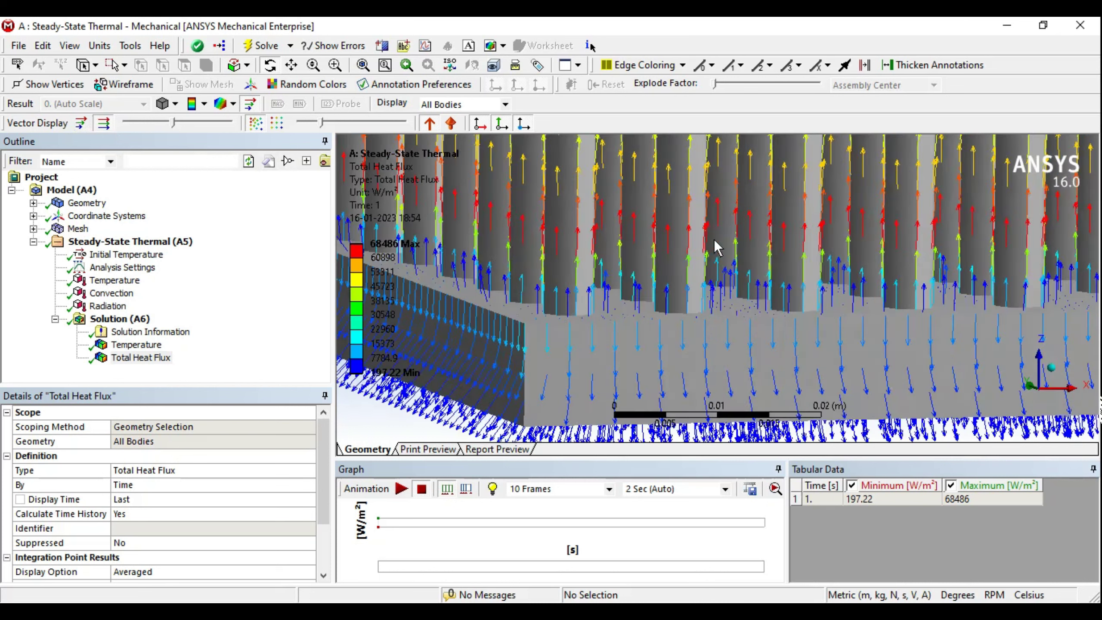
pyautogui.scroll(2, 694, 322)
pyautogui.scroll(2, 694, 321)
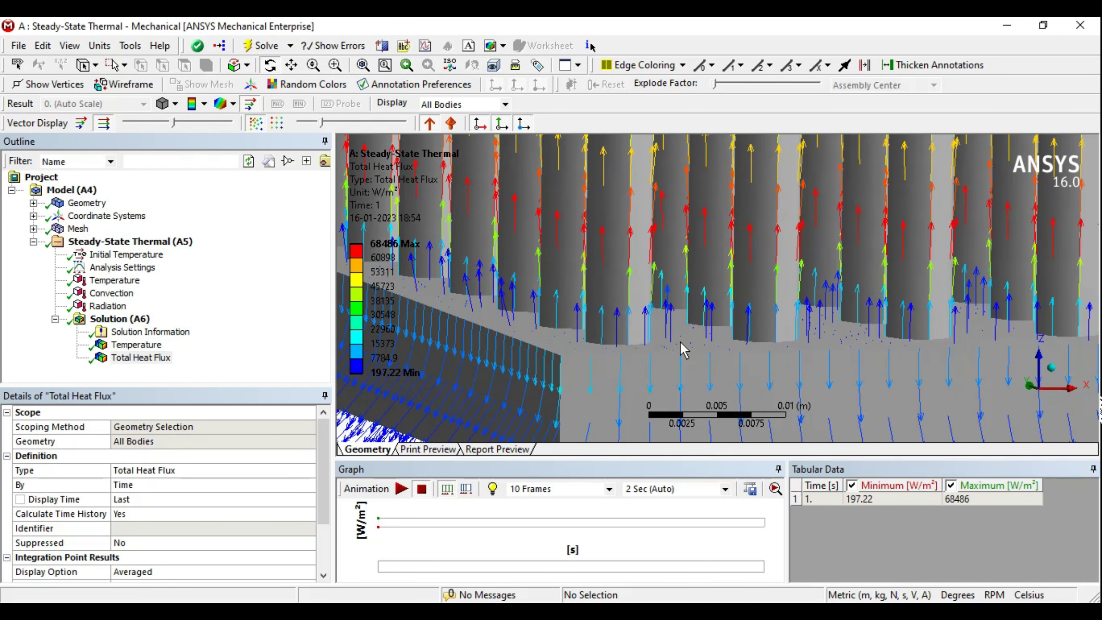
pyautogui.scroll(3, 703, 232)
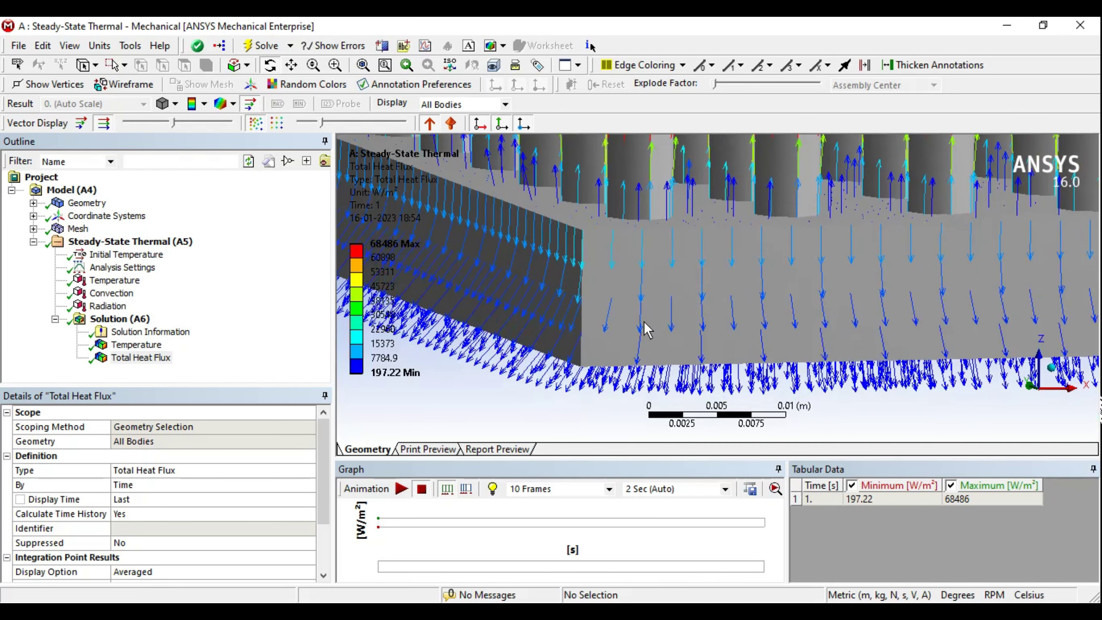
pyautogui.scroll(-3, 630, 308)
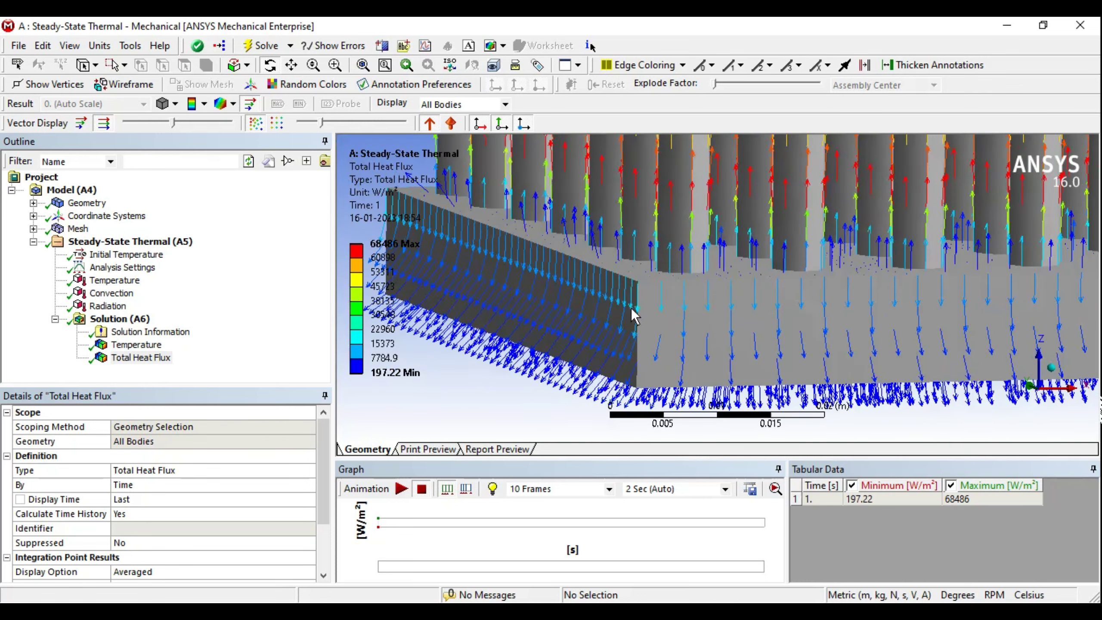
pyautogui.scroll(-3, 632, 322)
# - Return to magnitude-proportional vectors and frame the whole fin array and base plate
pyautogui.click(76, 123)
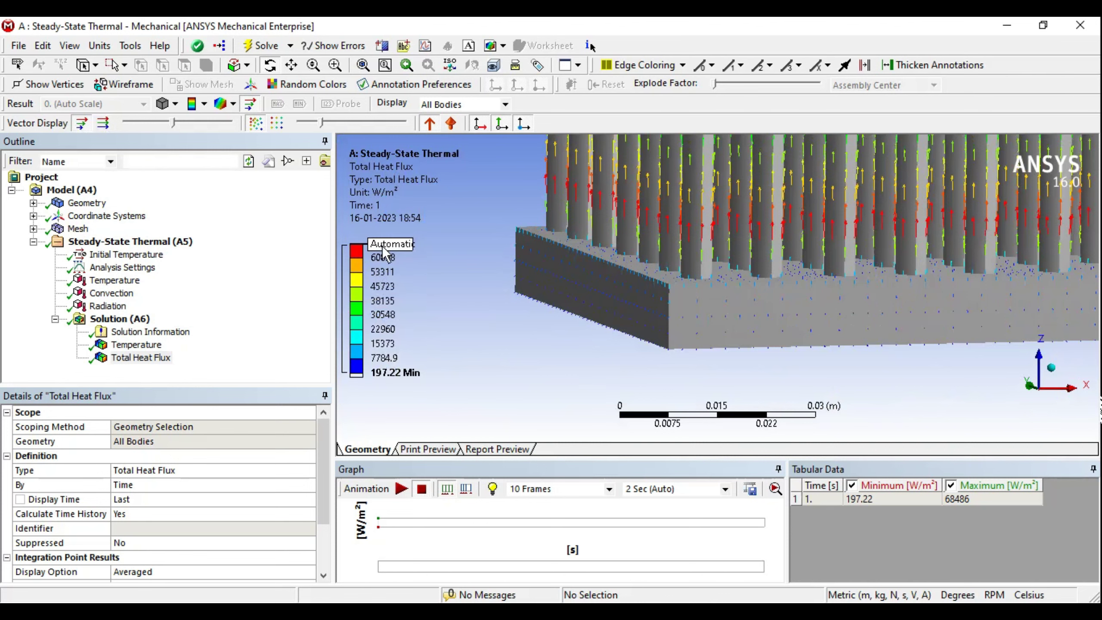
pyautogui.scroll(3, 730, 342)
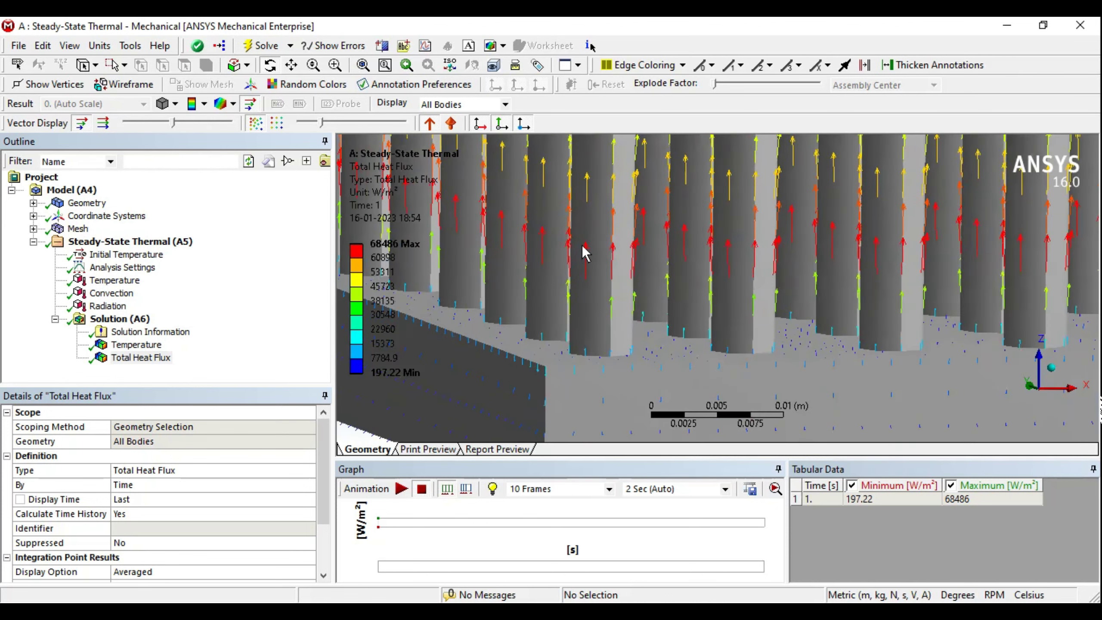
pyautogui.keyDown('ctrl'); pyautogui.moveTo(583, 251); pyautogui.dragTo(669, 236, button='middle'); pyautogui.keyUp('ctrl')
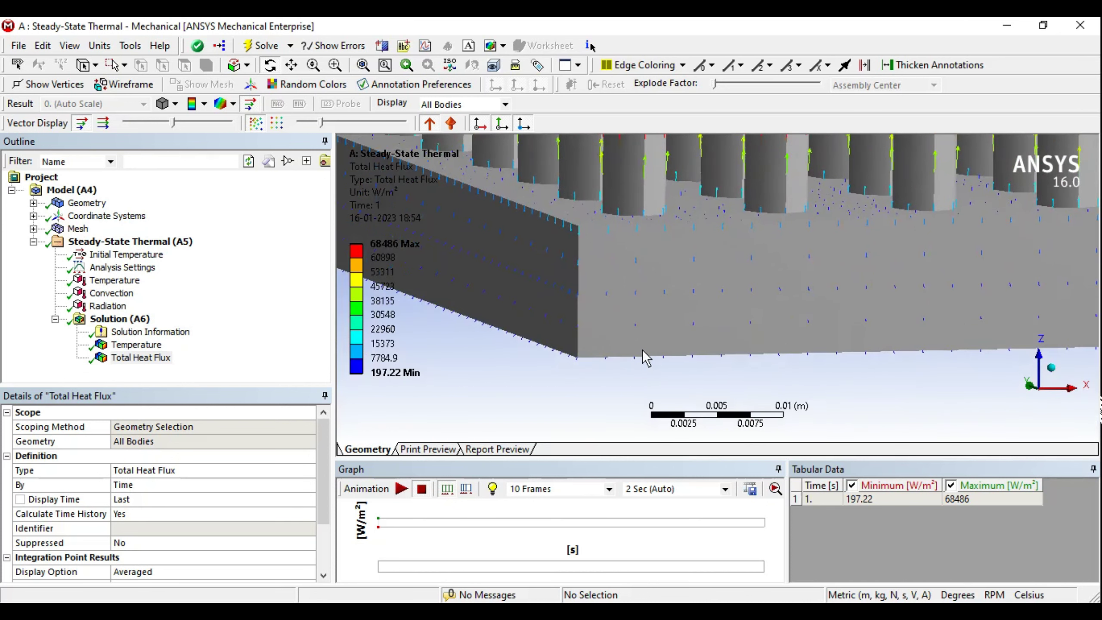
pyautogui.moveTo(640, 369); pyautogui.dragTo(621, 232, button='middle')
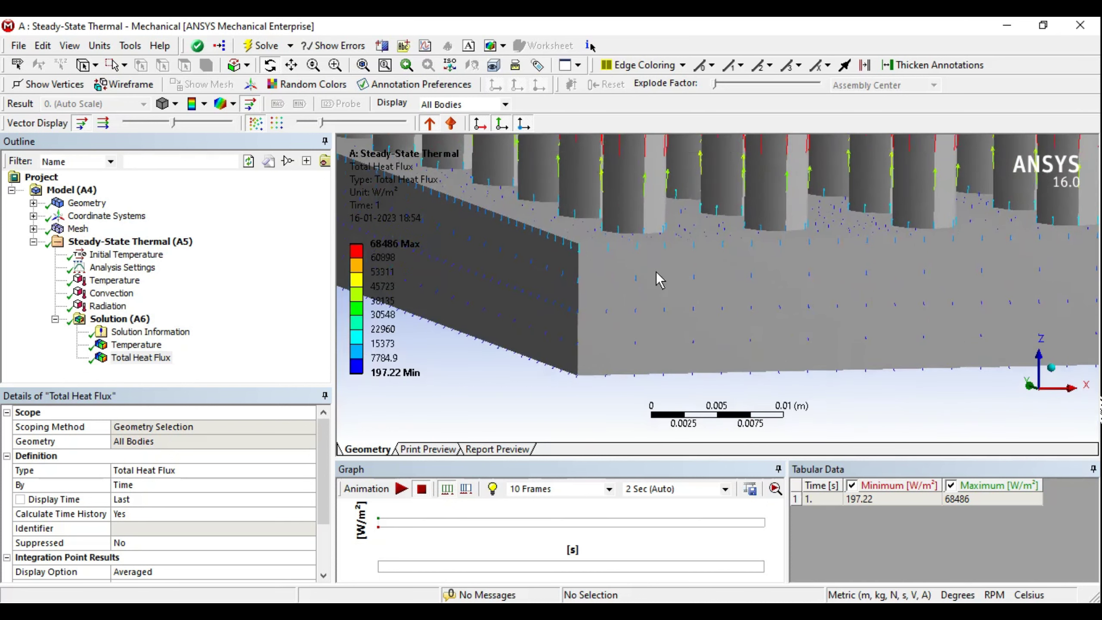
pyautogui.scroll(-5, 623, 248)
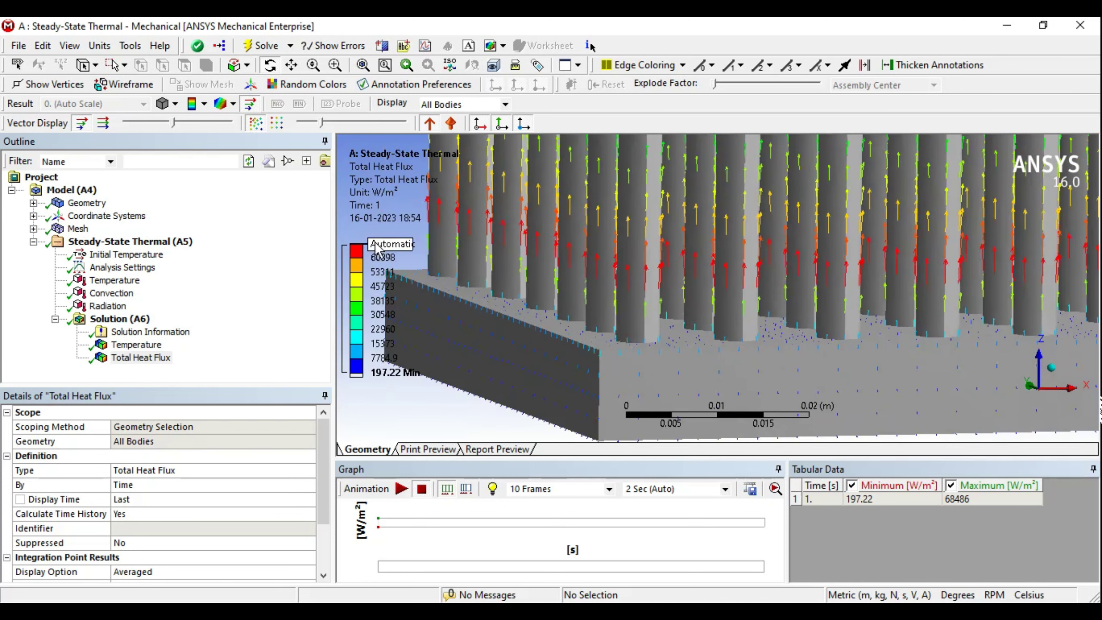
pyautogui.moveTo(740, 259); pyautogui.dragTo(730, 345, button='middle')
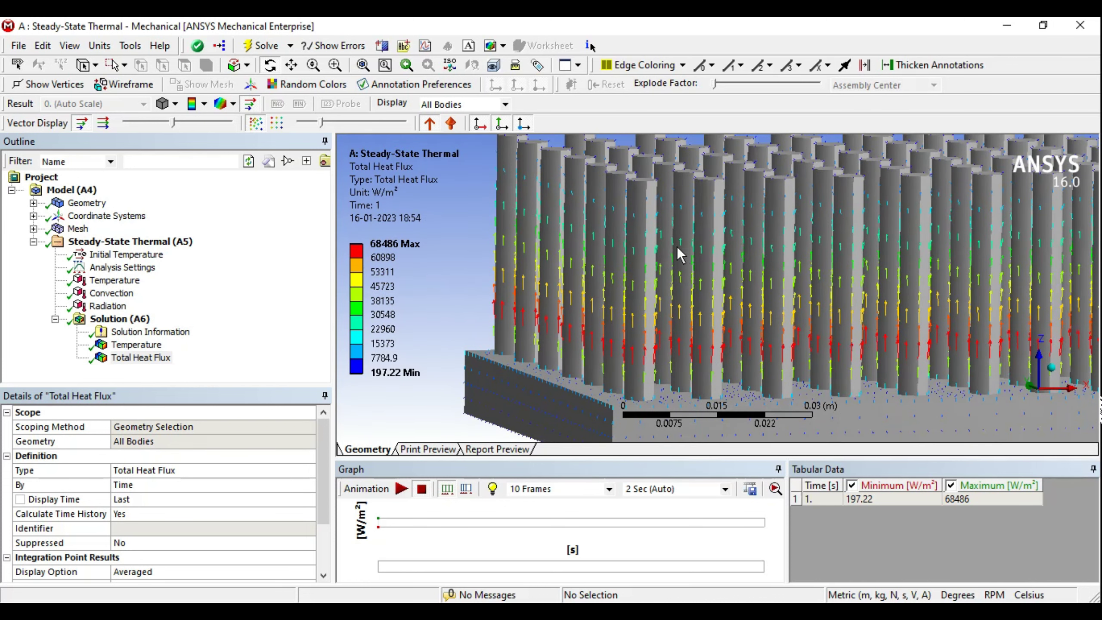
pyautogui.moveTo(672, 286); pyautogui.dragTo(679, 302, button='middle')
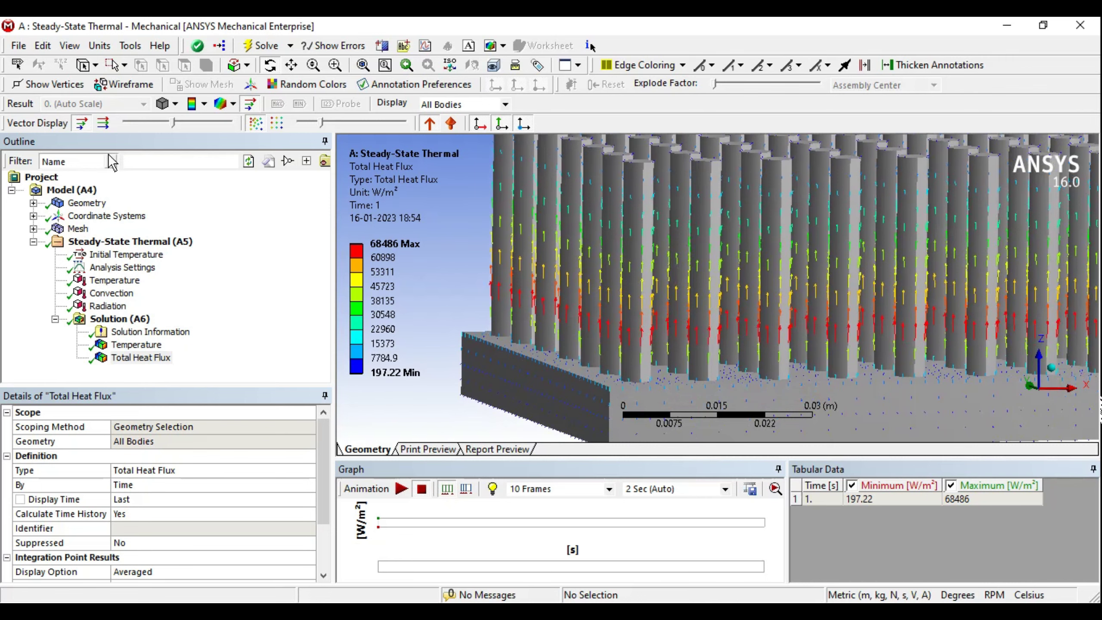
# - Toggle uniform vectors, then restore proportional vectors and enlarge them with the size slider
pyautogui.click(103, 125)
pyautogui.scroll(-3, 662, 250)
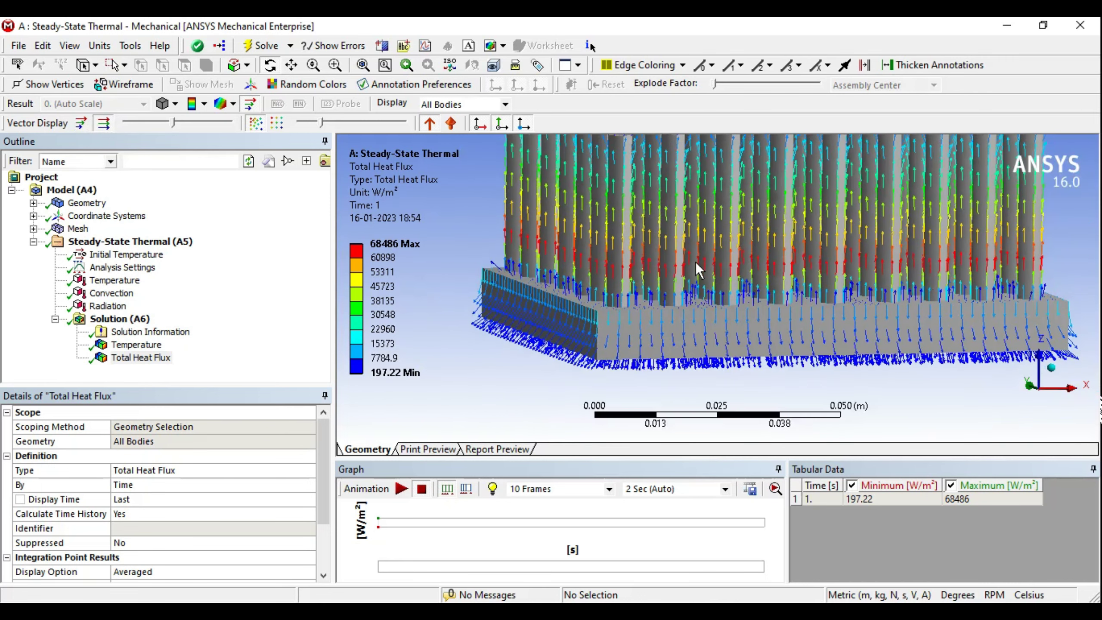
pyautogui.moveTo(696, 262)
pyautogui.mouseDown(button='middle')
pyautogui.moveTo(673, 302)
pyautogui.moveTo(693, 313)
pyautogui.moveTo(663, 337)
pyautogui.mouseUp(button='middle')
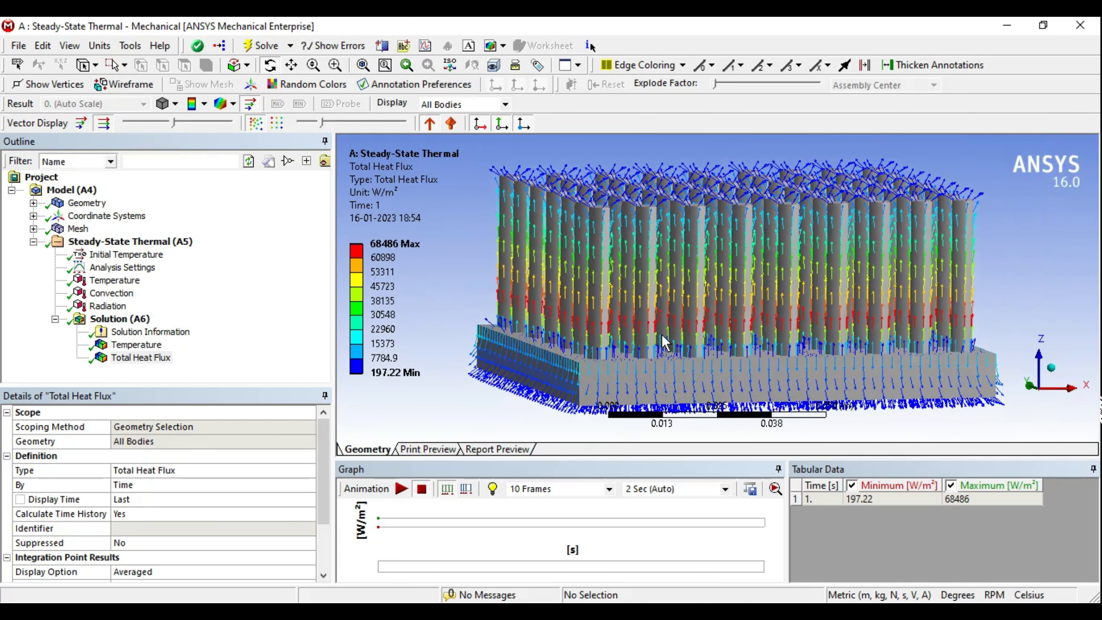
pyautogui.click(84, 124)
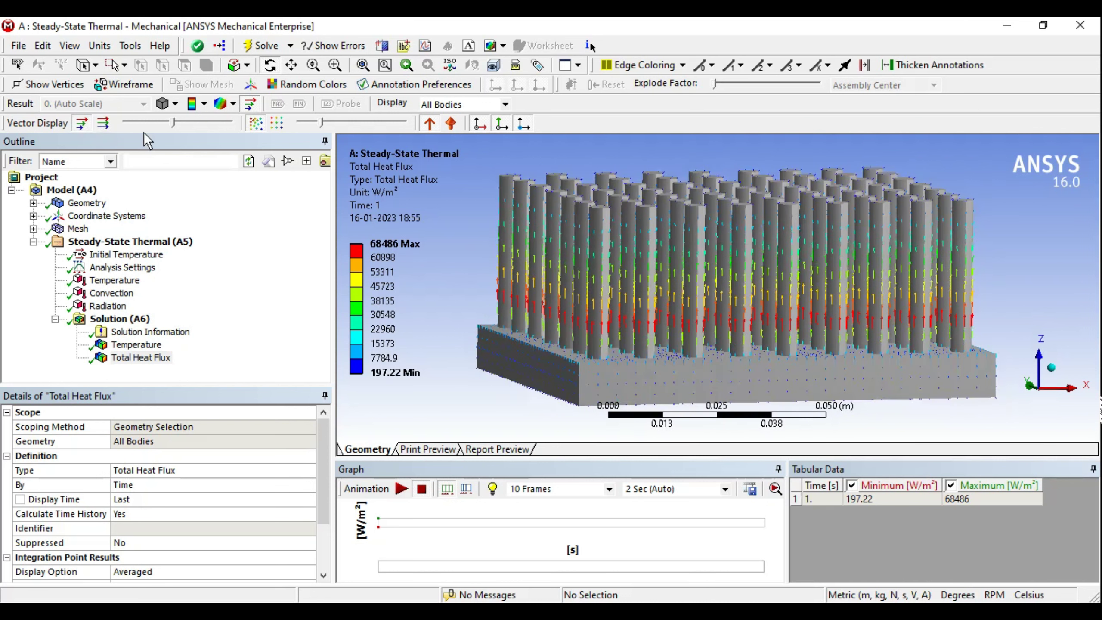
pyautogui.moveTo(172, 123)
pyautogui.mouseDown()
pyautogui.moveTo(205, 127)
pyautogui.moveTo(151, 125)
pyautogui.mouseUp()
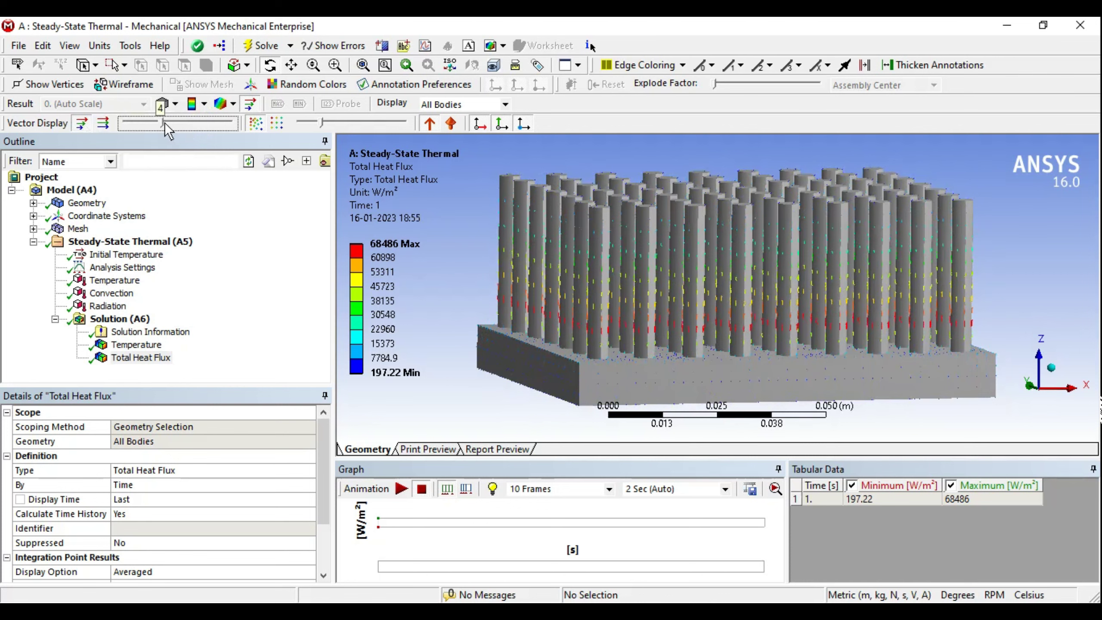
pyautogui.moveTo(164, 123)
pyautogui.mouseDown()
pyautogui.moveTo(206, 125)
pyautogui.moveTo(196, 129)
pyautogui.mouseUp()
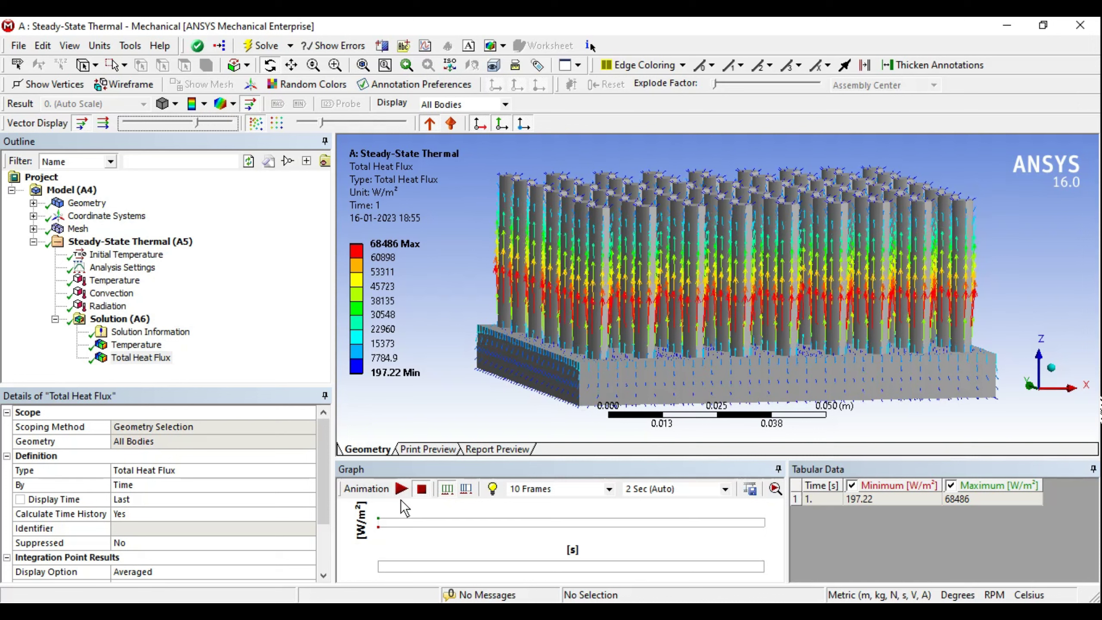
# - Play and stop the heat flux animation, then rotate toward a top-down fin view
pyautogui.click(401, 488)
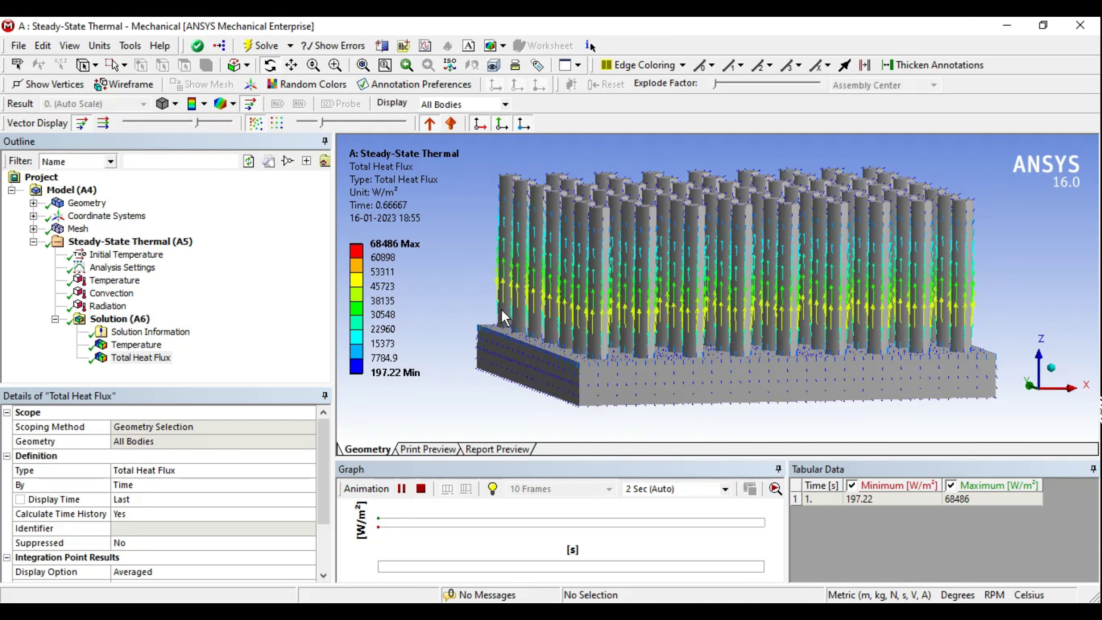
pyautogui.click(427, 489)
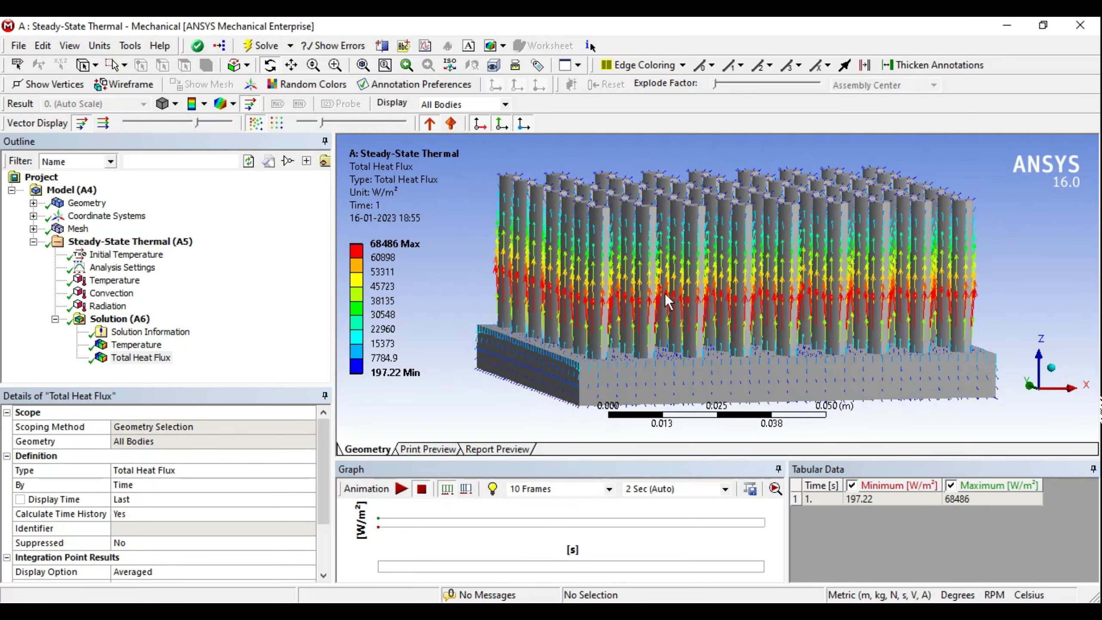
pyautogui.moveTo(665, 293); pyautogui.dragTo(699, 287, button='middle')
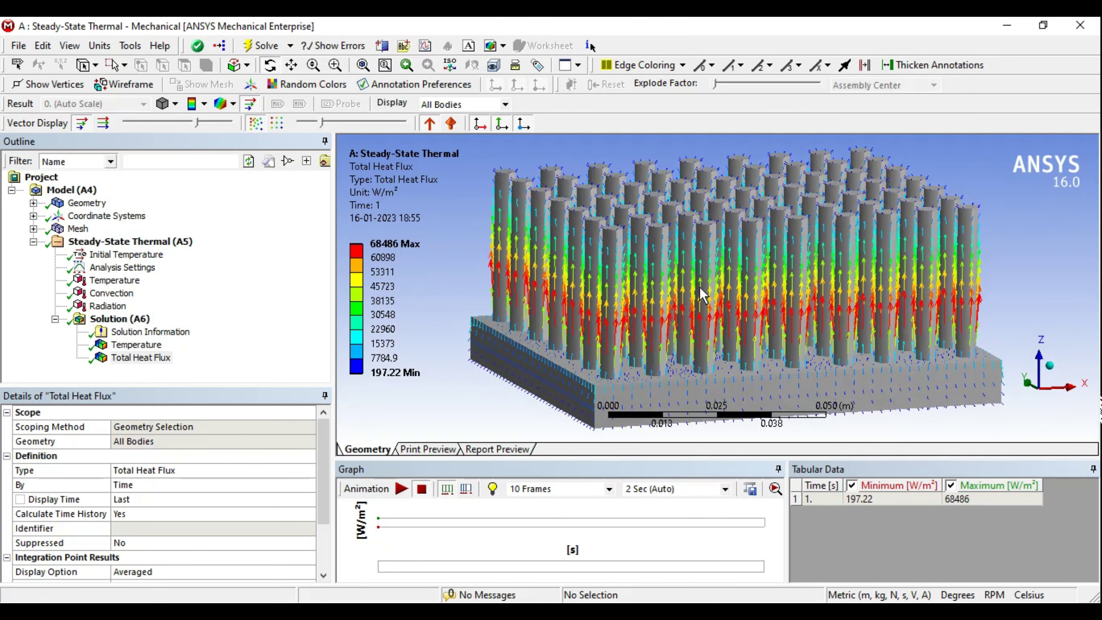
# - Show grid-aligned flux vectors, varying density from minimum to maximum while animating
pyautogui.click(281, 123)
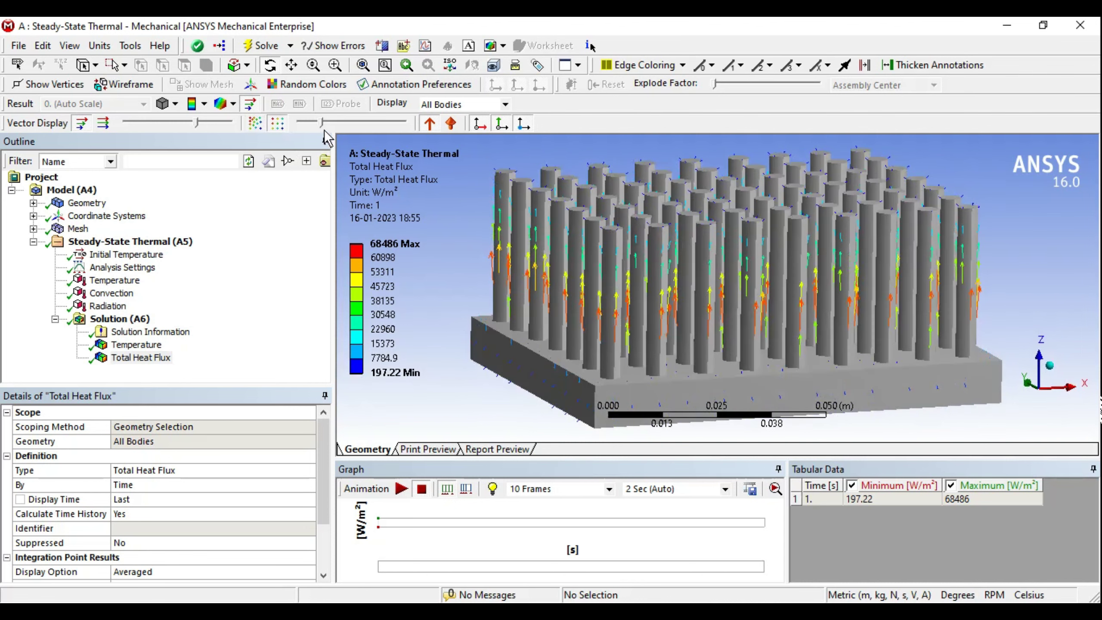
pyautogui.moveTo(323, 122); pyautogui.dragTo(293, 125)
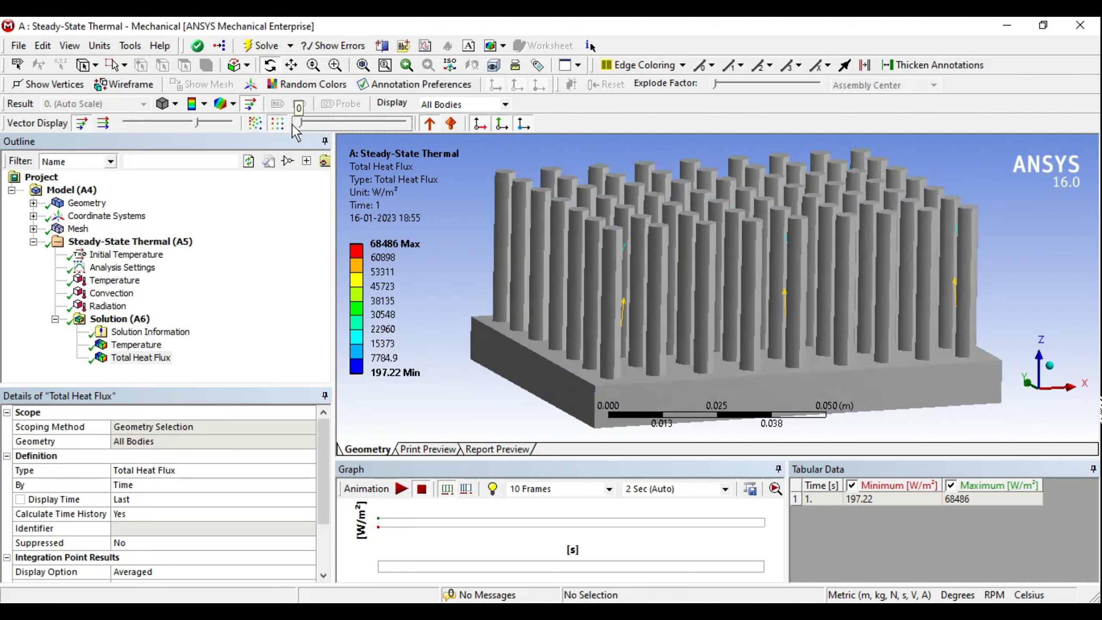
pyautogui.click(401, 488)
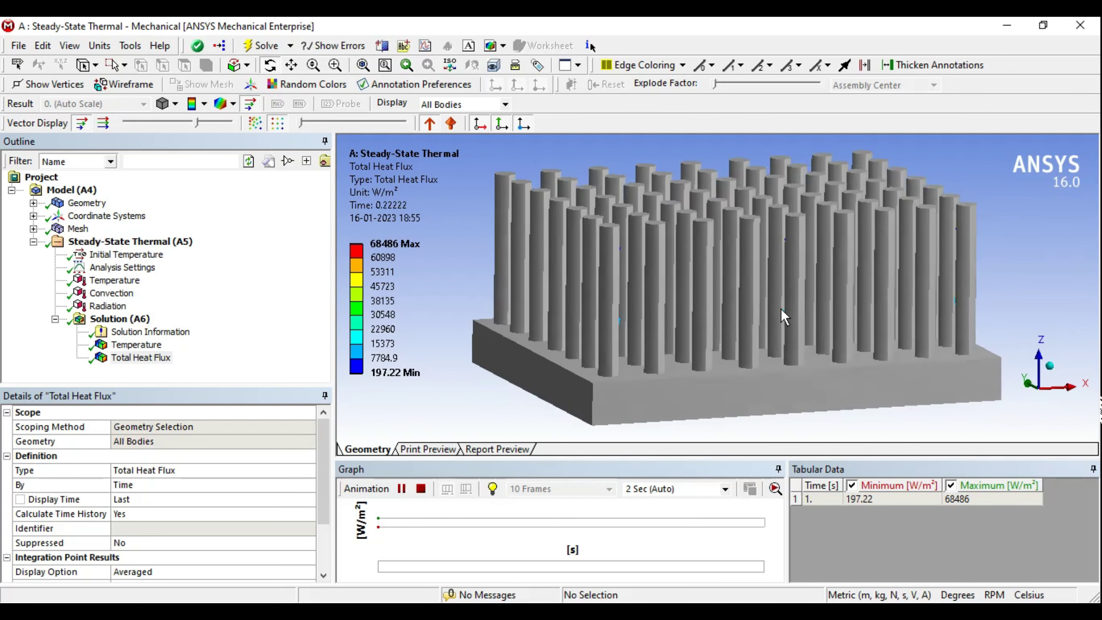
pyautogui.moveTo(304, 124); pyautogui.dragTo(408, 126)
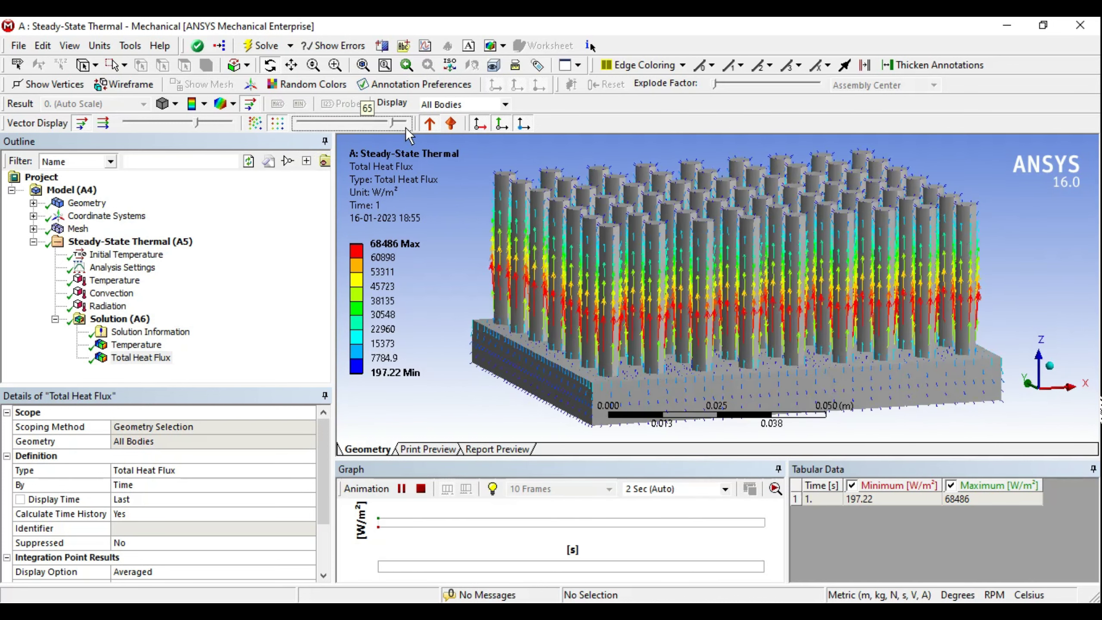
pyautogui.click(421, 489)
pyautogui.click(401, 489)
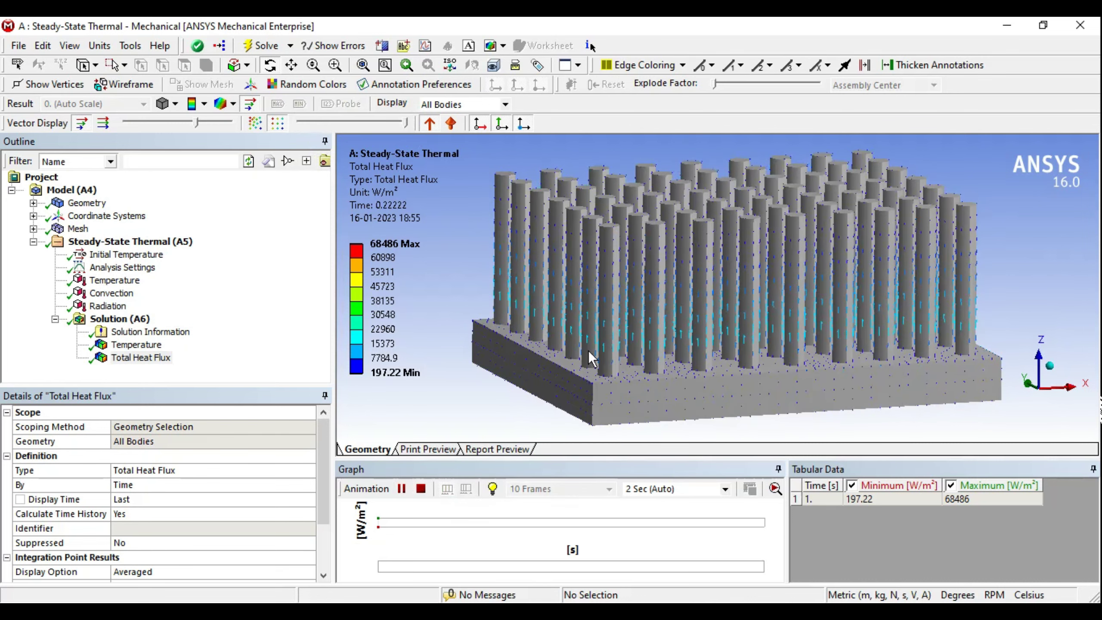
pyautogui.moveTo(588, 350)
pyautogui.mouseDown(button='middle')
pyautogui.moveTo(619, 328)
pyautogui.moveTo(644, 332)
pyautogui.moveTo(579, 321)
pyautogui.moveTo(597, 305)
pyautogui.moveTo(553, 300)
pyautogui.moveTo(684, 297)
pyautogui.mouseUp(button='middle')
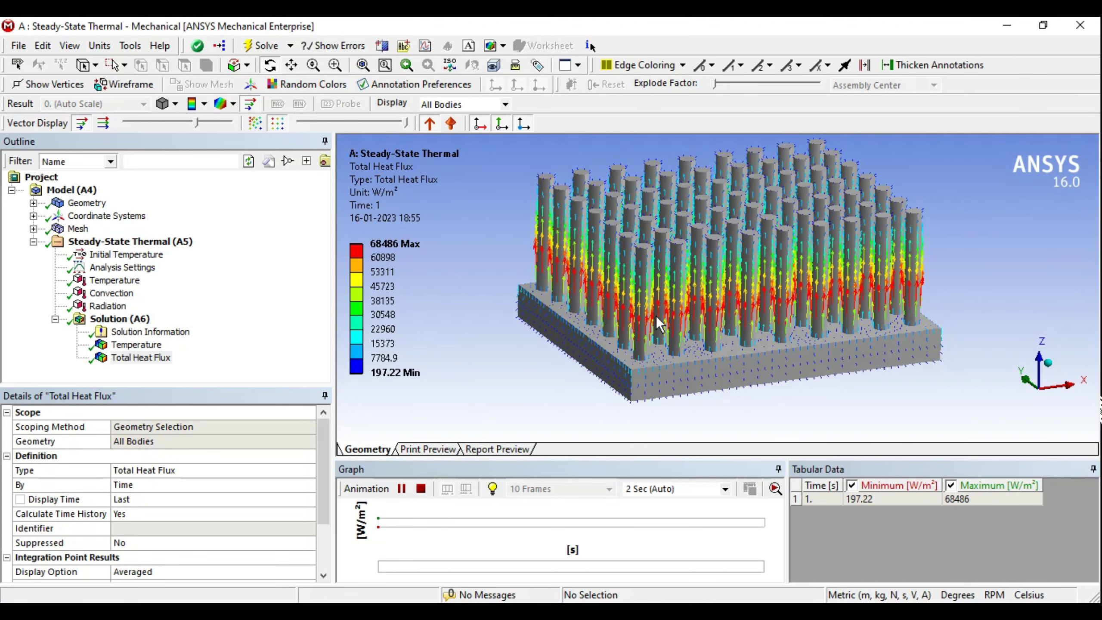
# - Switch back to element-aligned vectors and zoom to view the whole heat sink
pyautogui.click(257, 124)
pyautogui.moveTo(755, 277); pyautogui.dragTo(732, 259, button='middle')
pyautogui.scroll(-2, 727, 259)
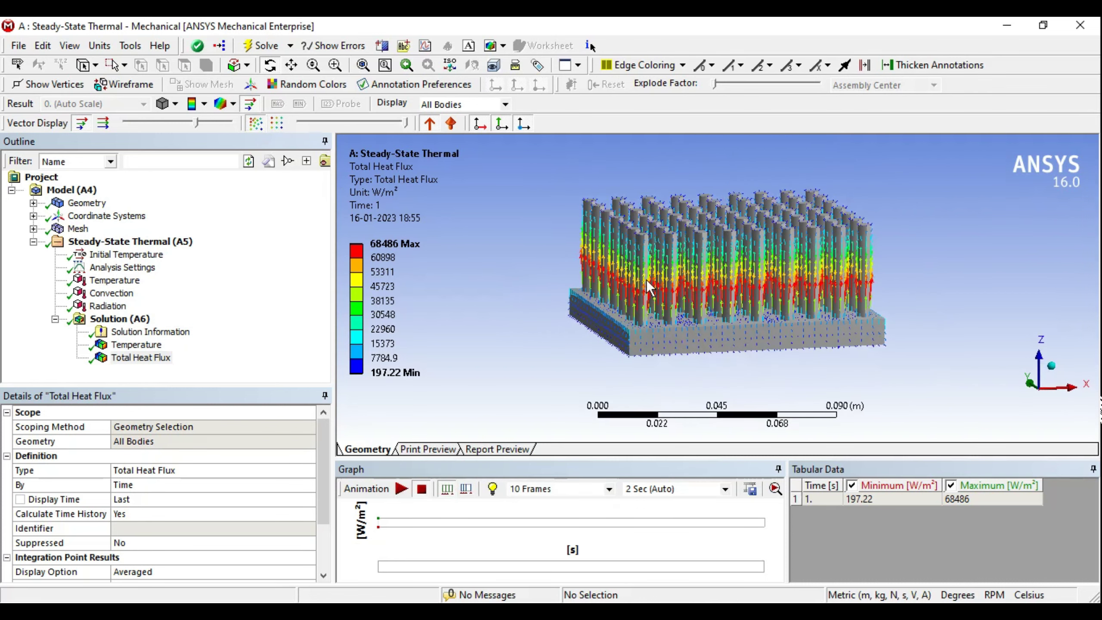
pyautogui.scroll(3, 651, 290)
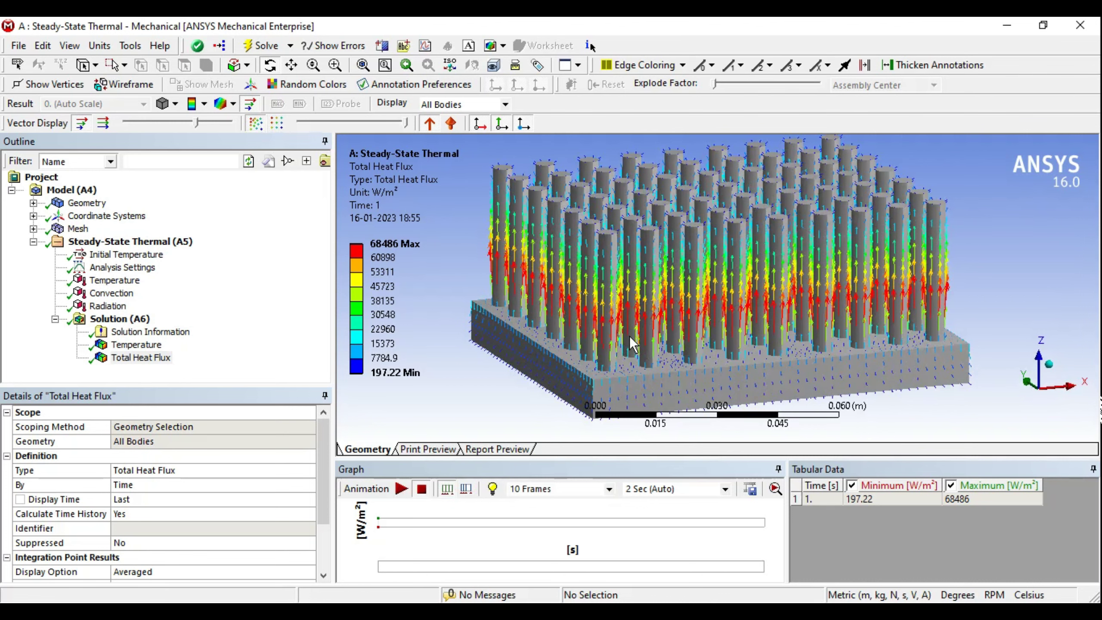
pyautogui.scroll(2, 720, 320)
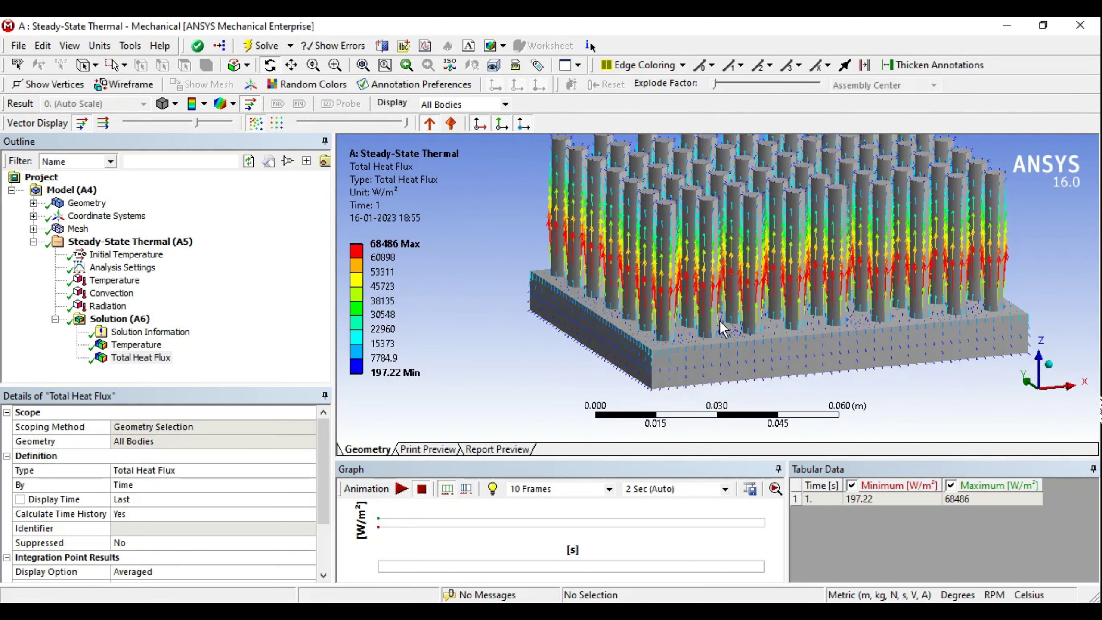
pyautogui.scroll(3, 720, 320)
pyautogui.scroll(-1, 719, 321)
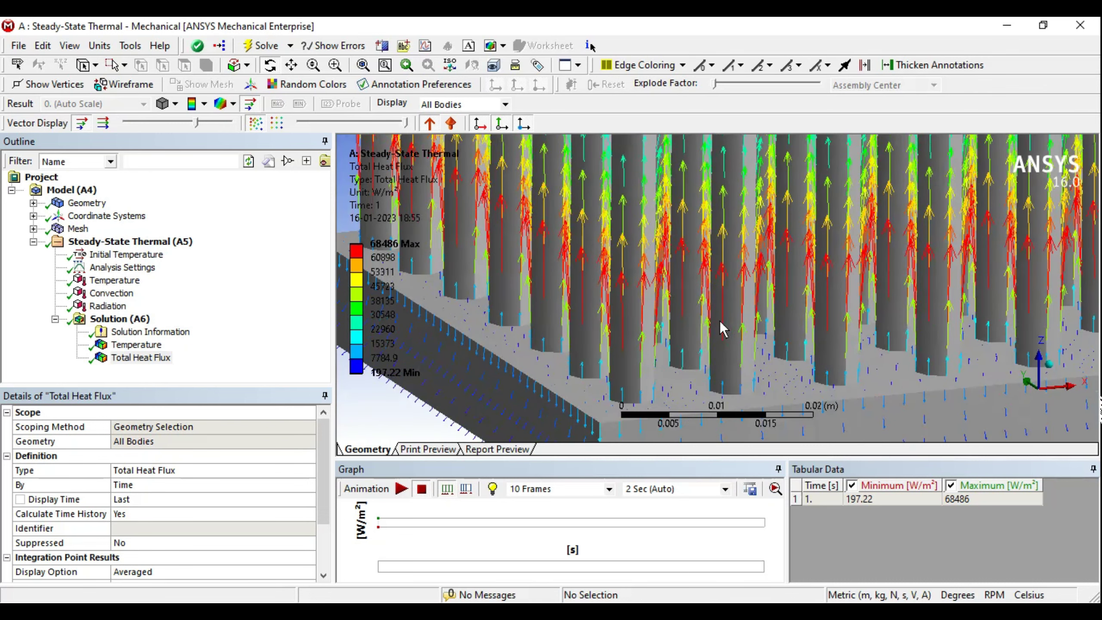
pyautogui.scroll(-2, 720, 320)
pyautogui.scroll(-2, 773, 275)
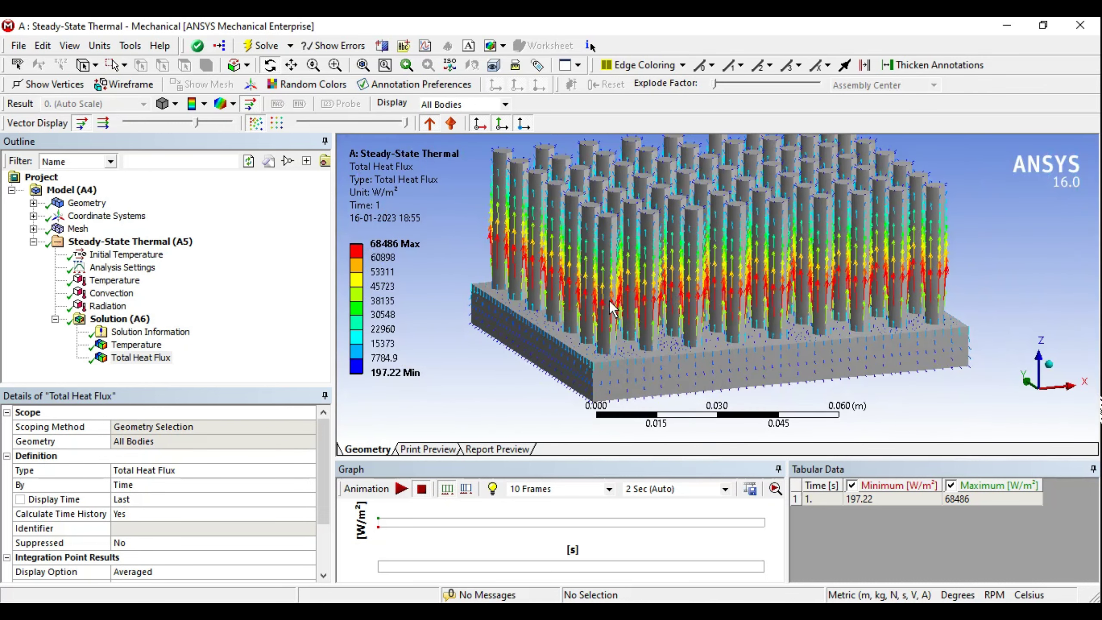
pyautogui.click(450, 125)
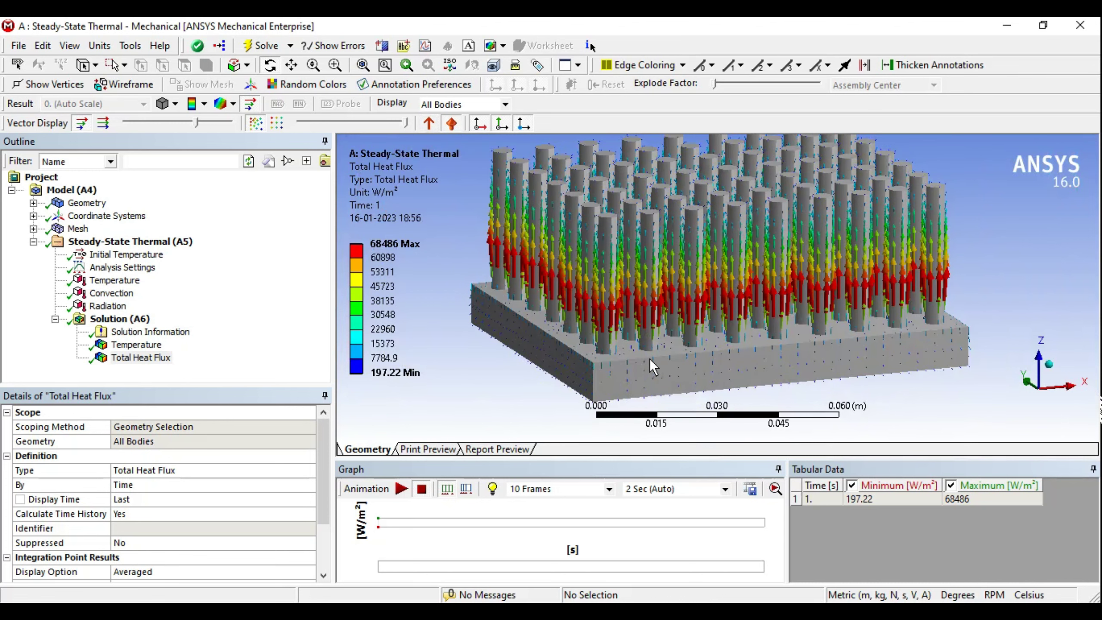
pyautogui.scroll(1, 651, 356)
pyautogui.scroll(2, 663, 343)
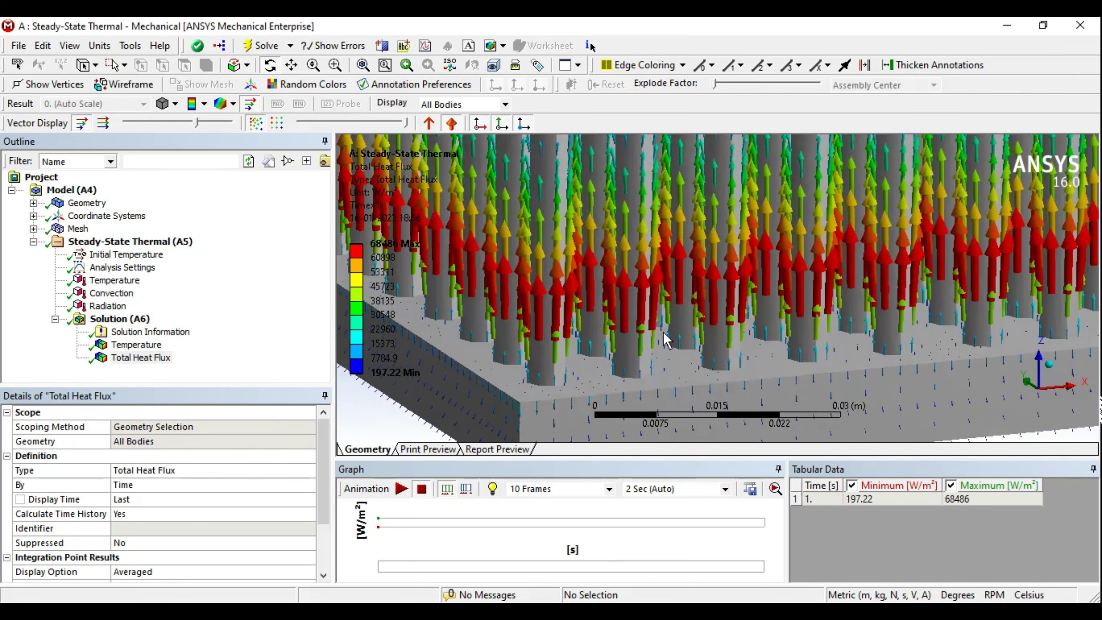
pyautogui.scroll(2, 663, 343)
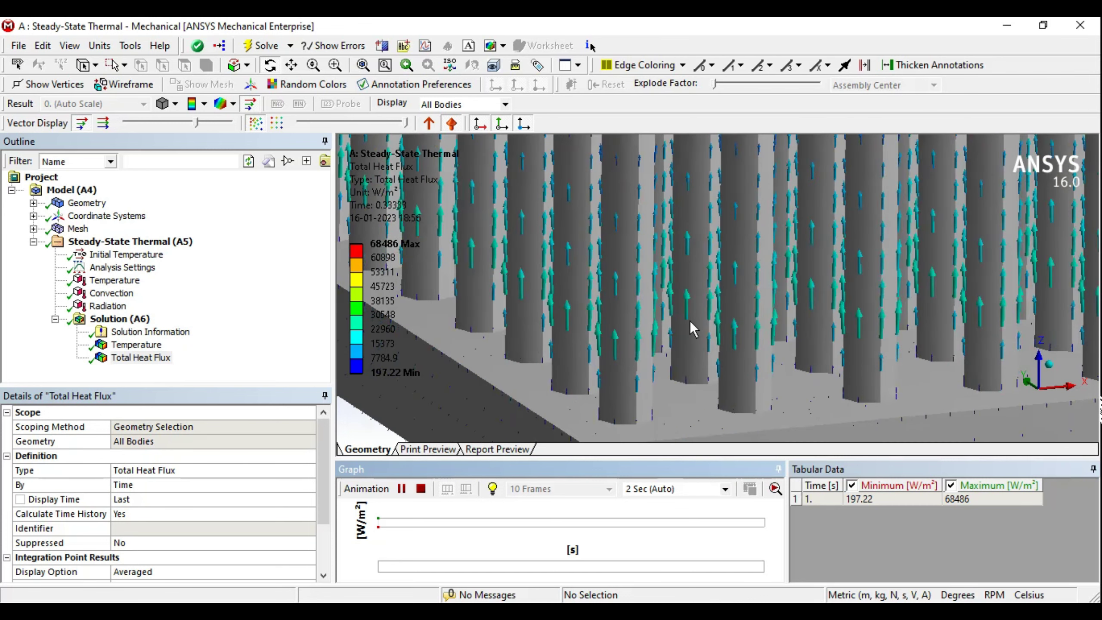
pyautogui.scroll(-5, 607, 334)
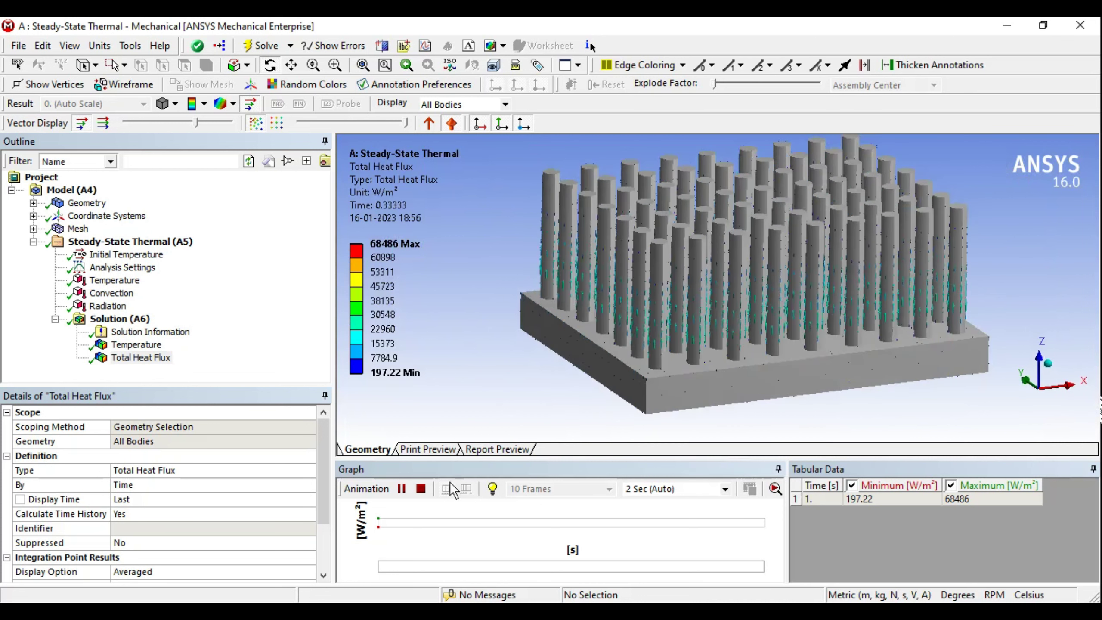
pyautogui.click(421, 488)
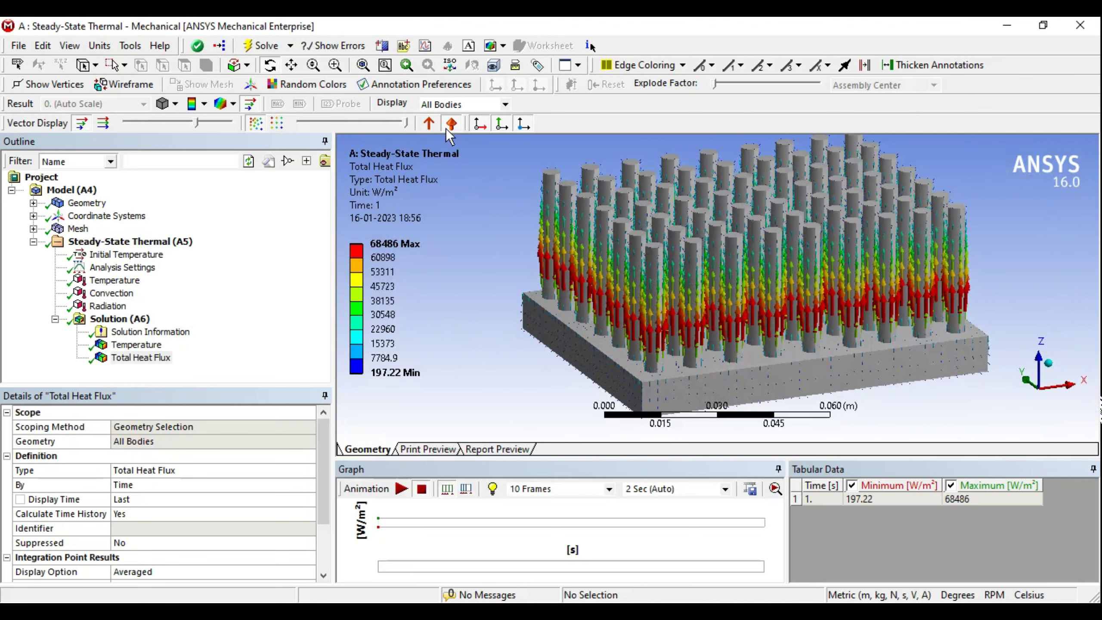
pyautogui.click(429, 123)
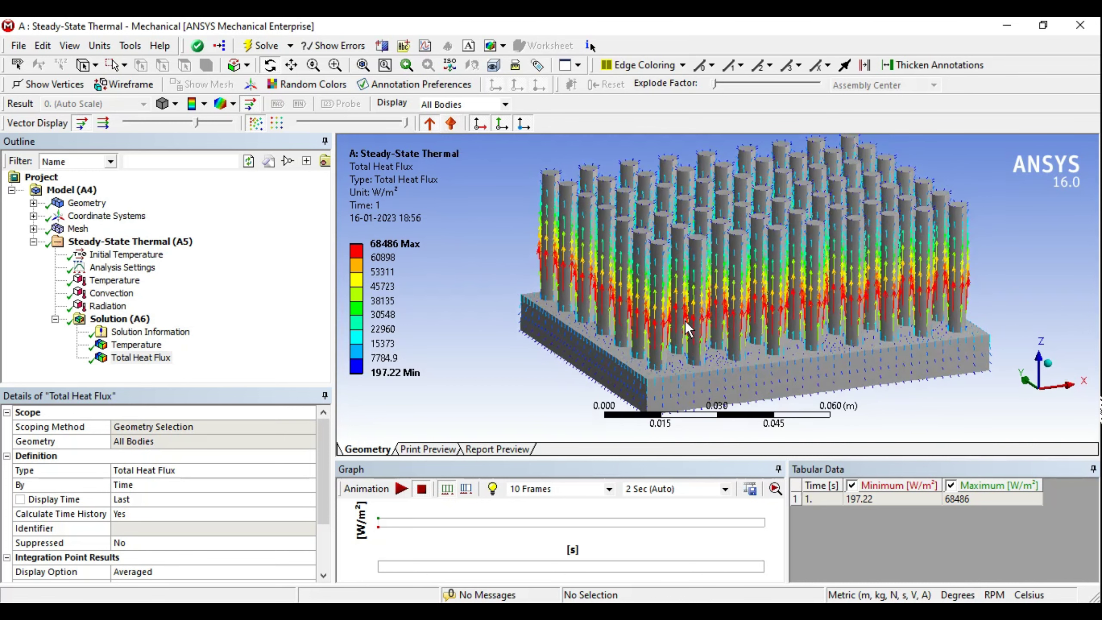
pyautogui.moveTo(685, 320); pyautogui.dragTo(673, 321, button='middle')
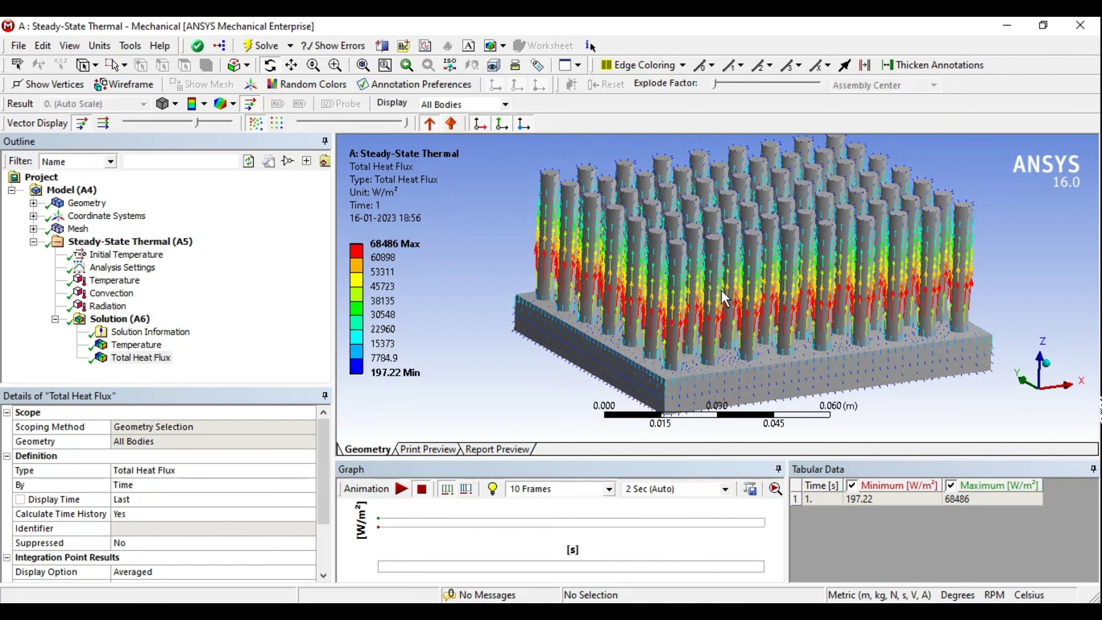
# - Show heat flux as a smooth contour, then switch back to the 176–200 °C Temperature result
pyautogui.click(250, 103)
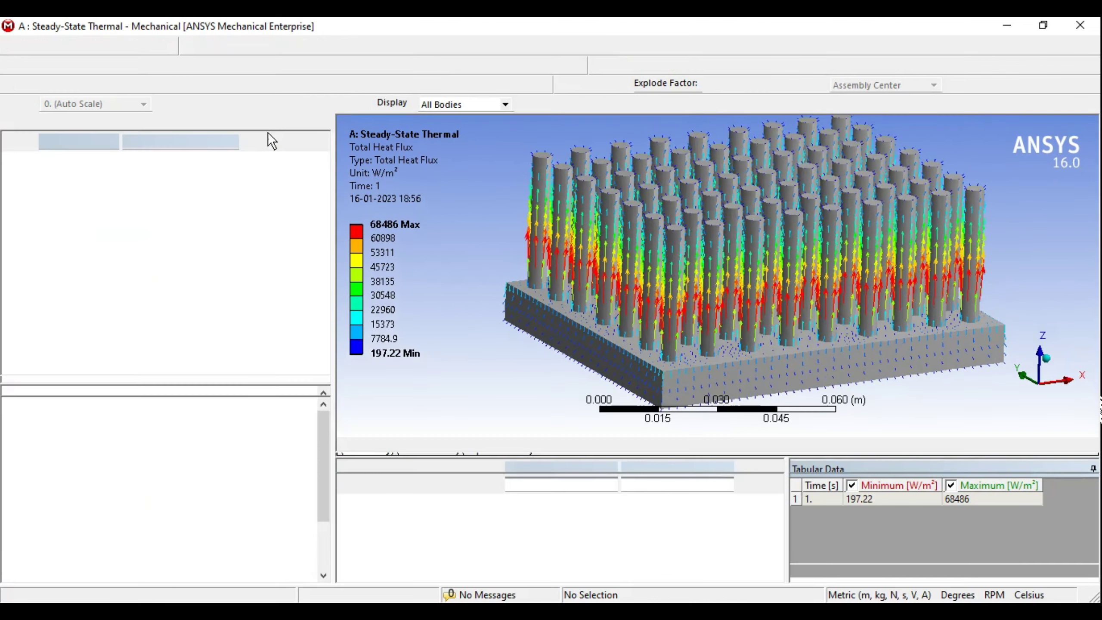
pyautogui.press('Up')
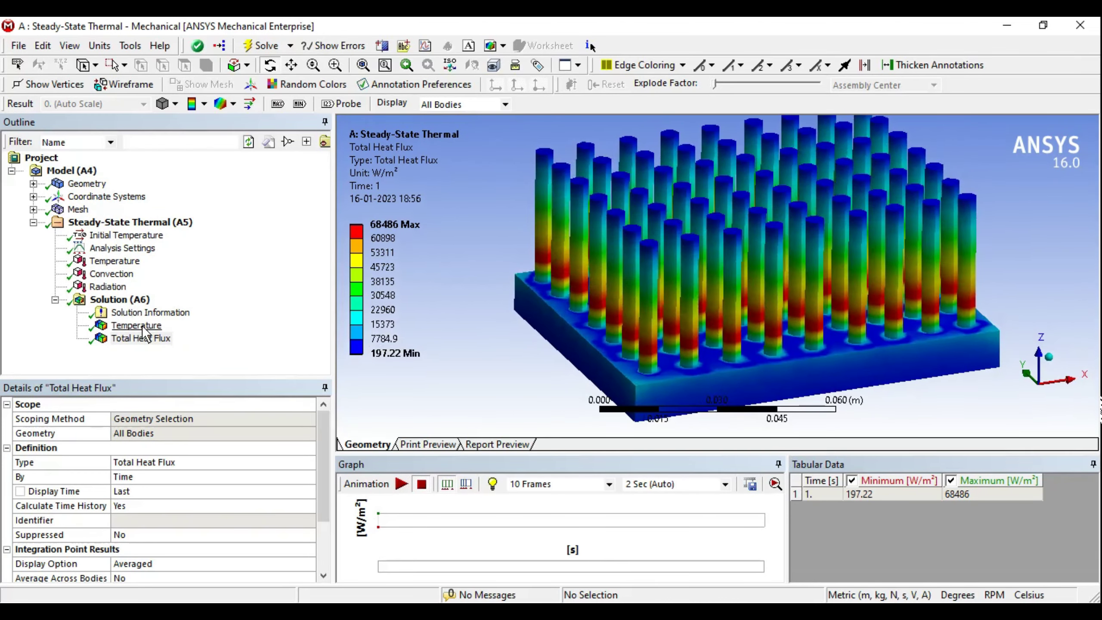
pyautogui.moveTo(841, 270); pyautogui.dragTo(849, 261, button='middle')
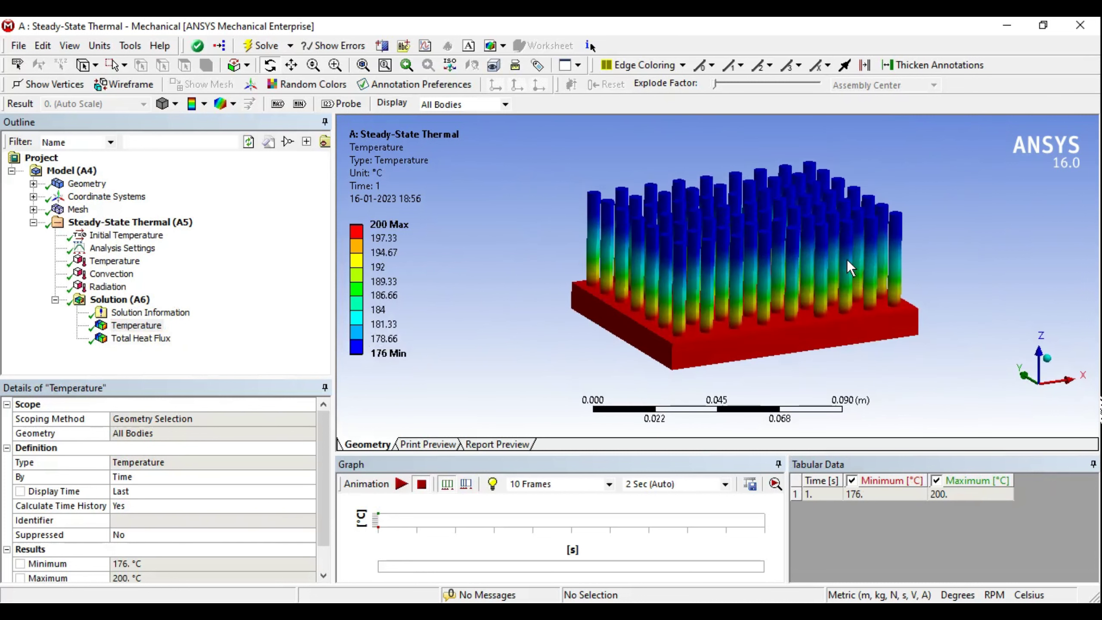